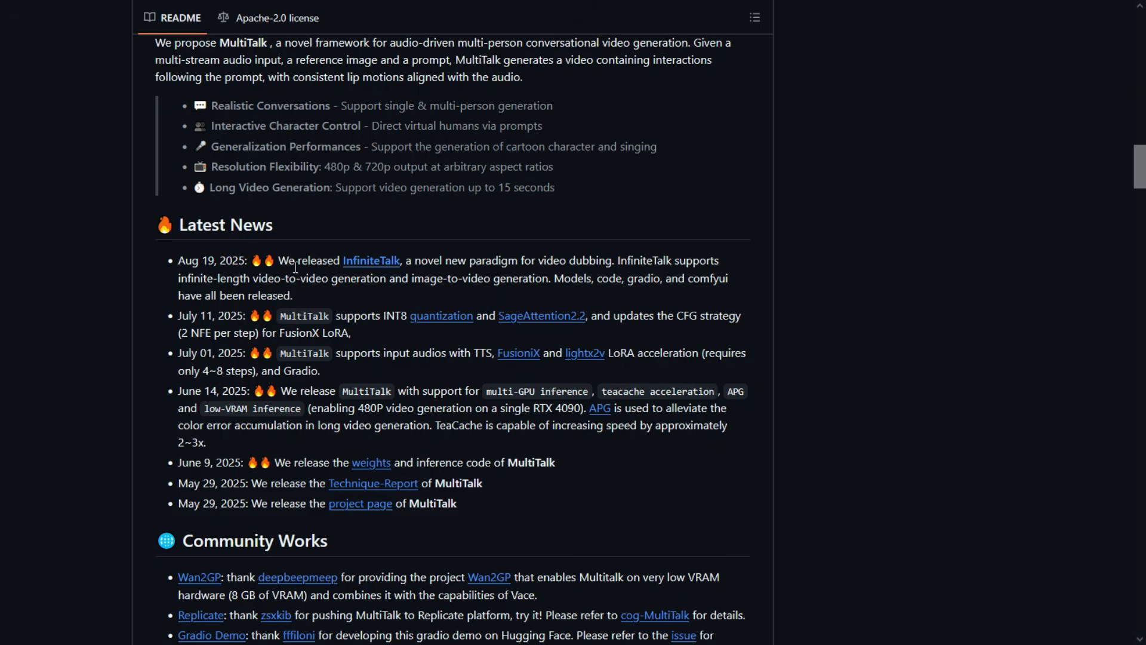
- Open the InfiniteTalk repository linked from MultiTalk's latest news and go to the README's Key Features section
{"action": "left_click", "coordinate": [382, 260]}
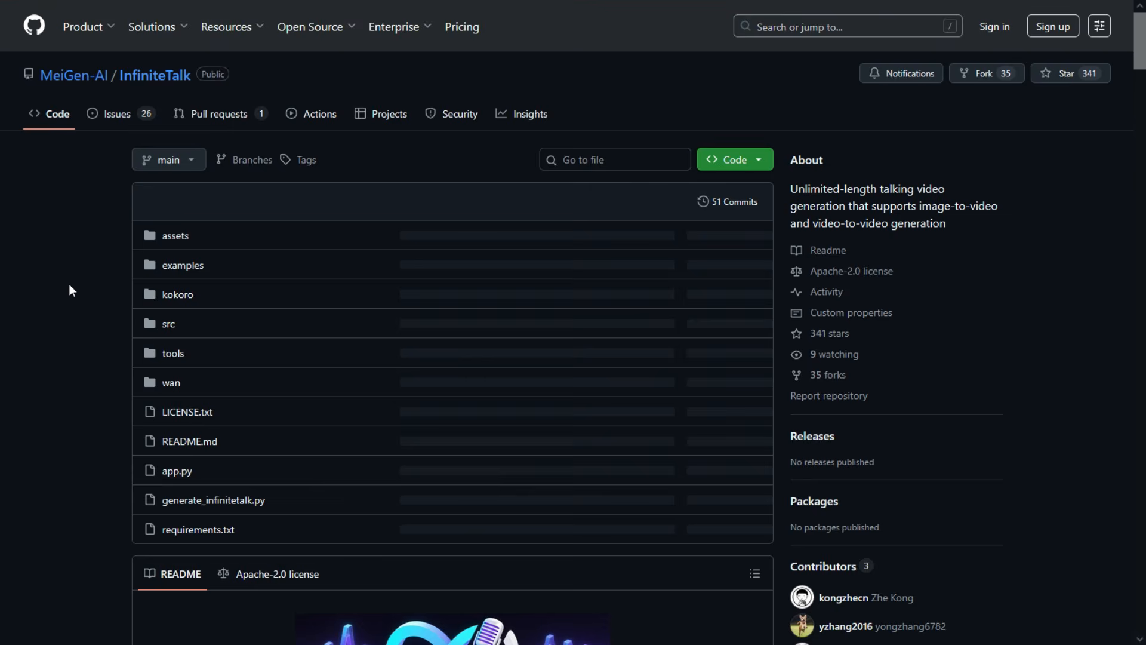
{"action": "scroll", "coordinate": [69, 284], "scroll_direction": "down", "scroll_amount": 9}
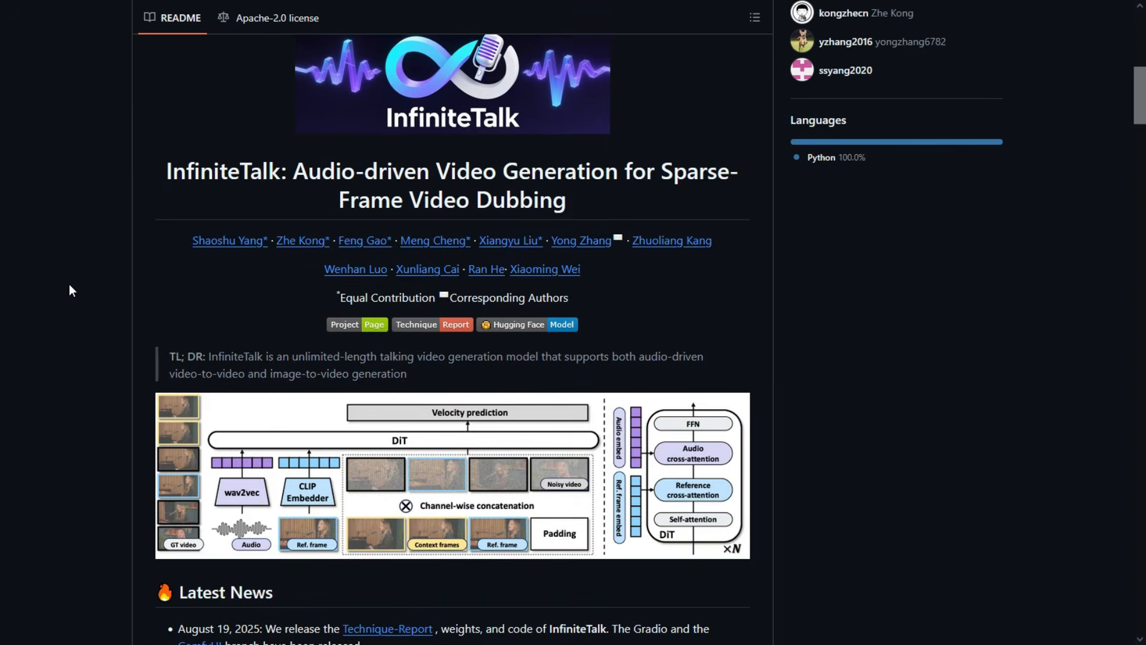
{"action": "scroll", "coordinate": [70, 285], "scroll_direction": "down", "scroll_amount": 2}
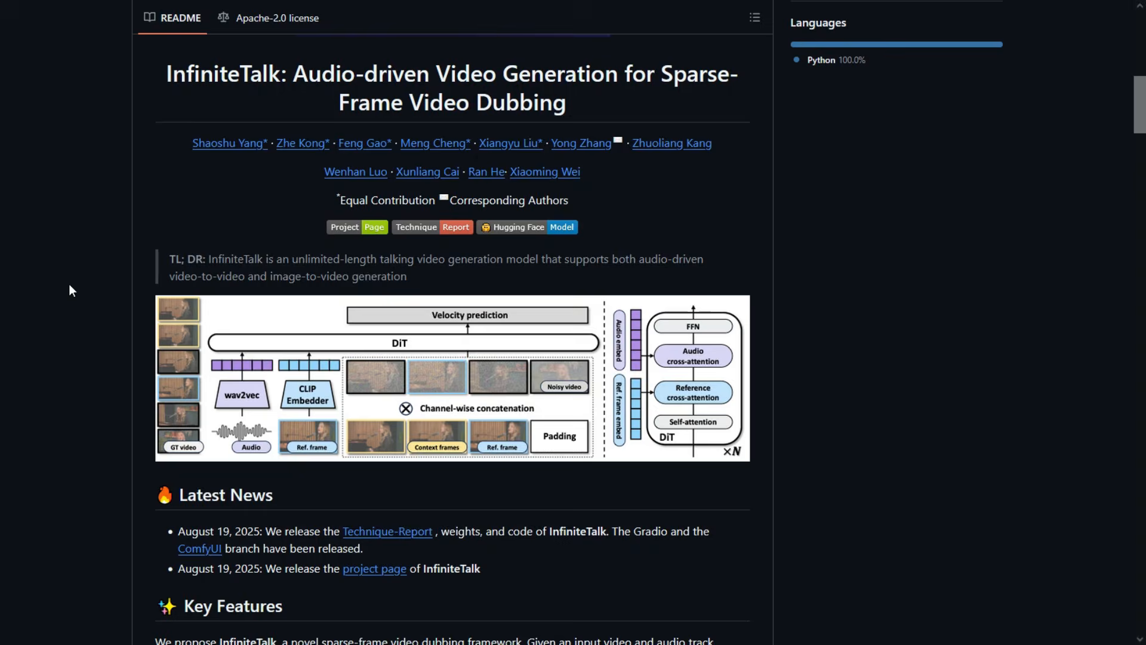
{"action": "scroll", "coordinate": [69, 284], "scroll_direction": "down", "scroll_amount": 7}
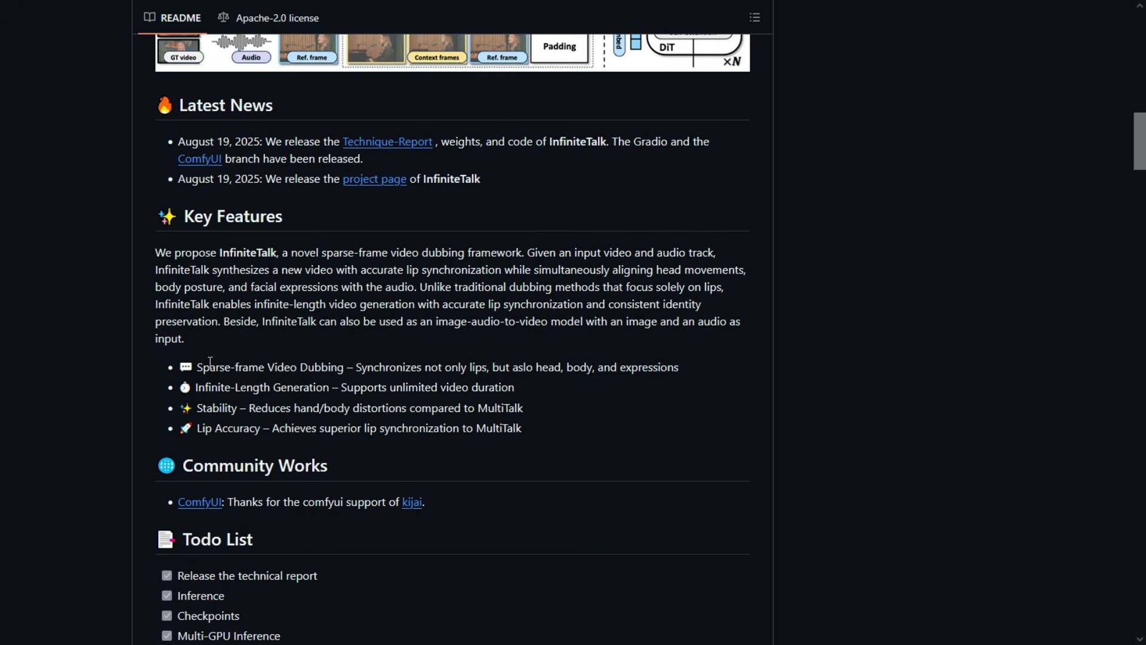
- Read the four feature lines one by one, highlighting video dubbing, infinite-length generation, stability and lip accuracy
{"action": "left_click_drag", "start_coordinate": [200, 365], "coordinate": [695, 364]}
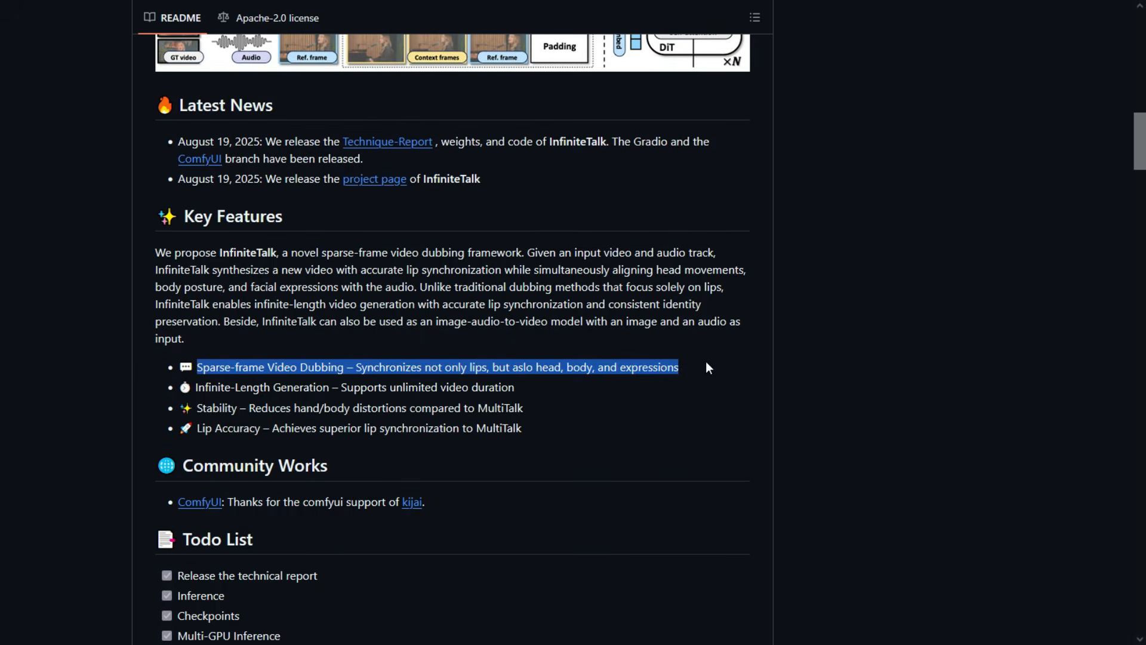
{"action": "left_click_drag", "start_coordinate": [192, 387], "coordinate": [525, 390]}
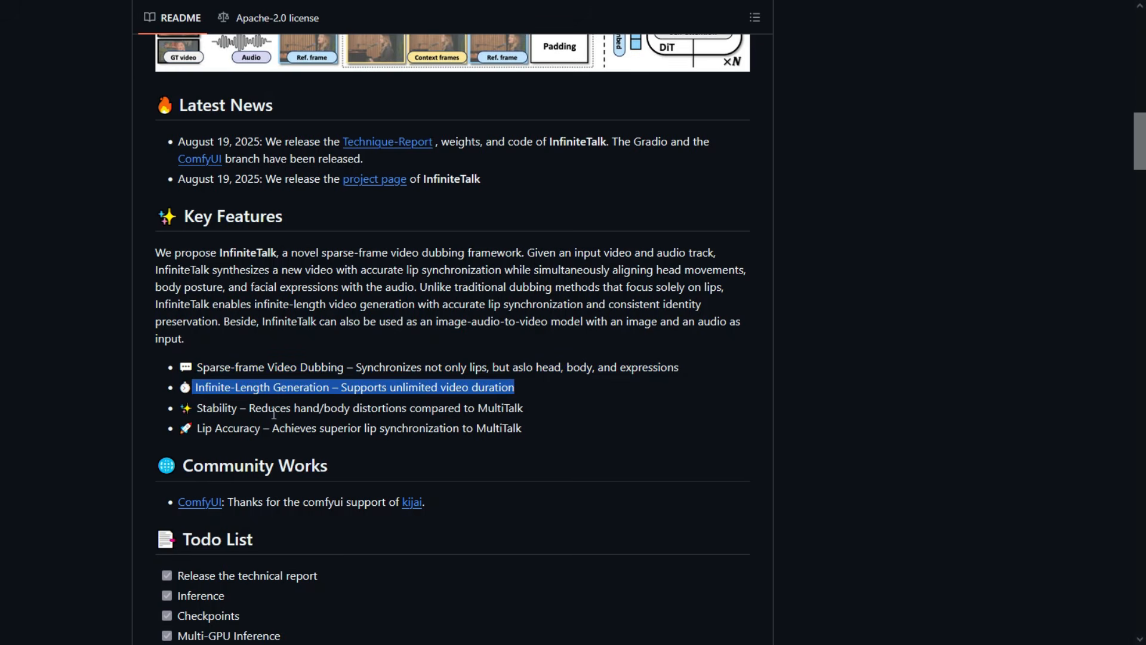
{"action": "left_click_drag", "start_coordinate": [199, 411], "coordinate": [542, 411]}
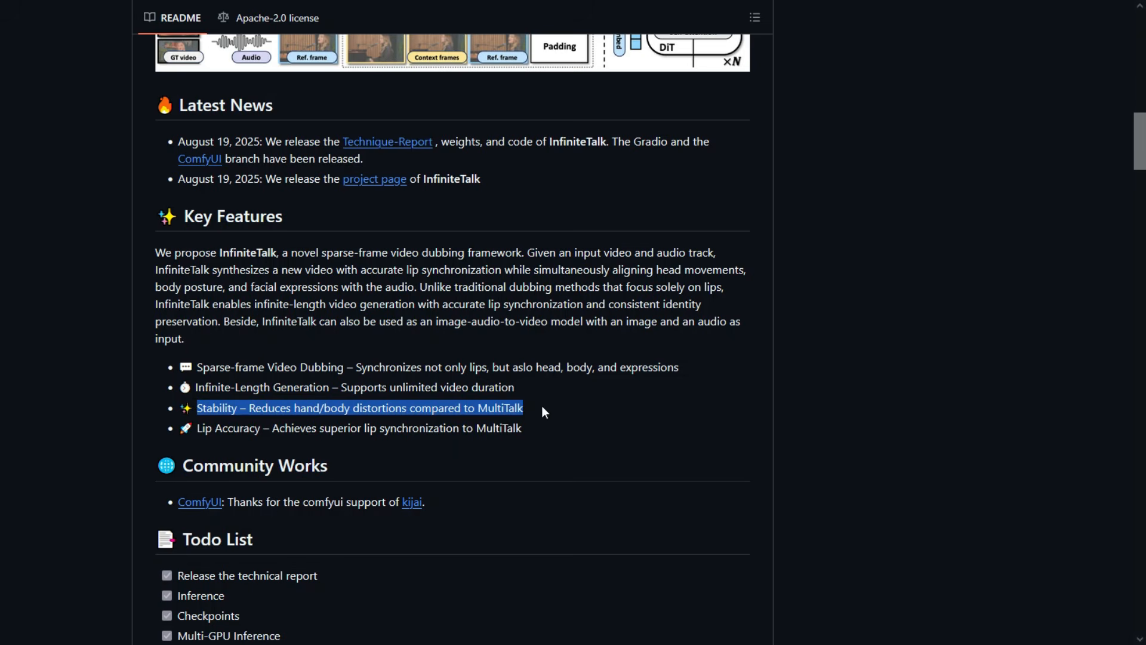
{"action": "left_click_drag", "start_coordinate": [200, 428], "coordinate": [546, 427]}
{"action": "left_click", "coordinate": [545, 427]}
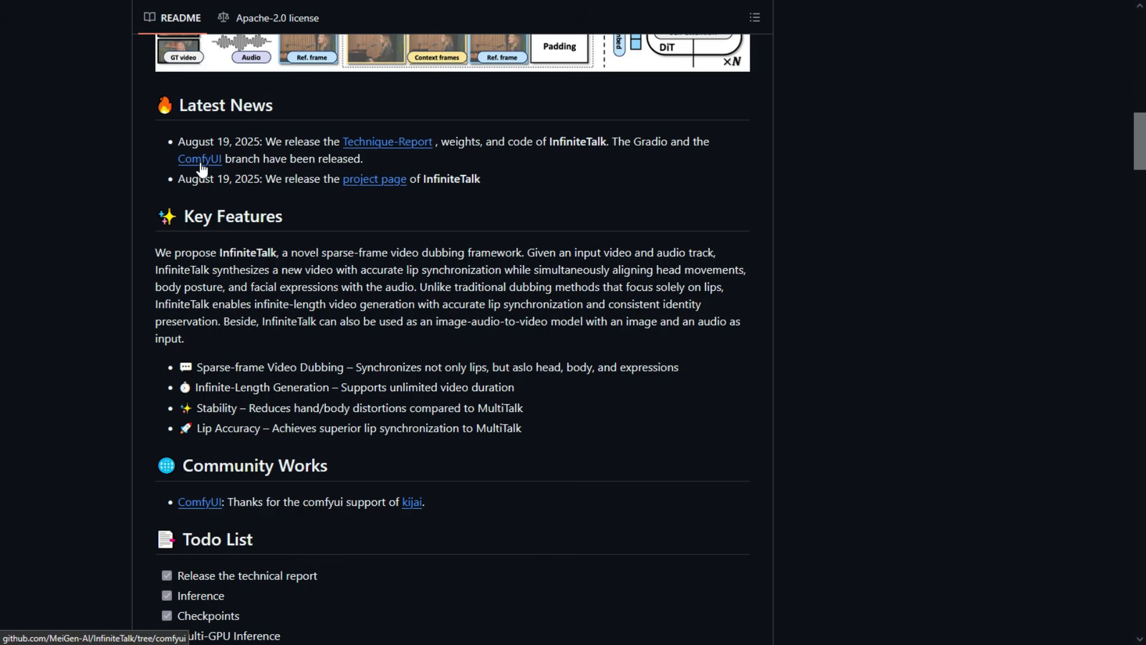
- Look through the InfiniteTalk README's Todo List and Video Demos, then return to its Latest News
{"action": "scroll", "coordinate": [417, 291], "scroll_direction": "down", "scroll_amount": 8}
{"action": "scroll", "coordinate": [416, 291], "scroll_direction": "up", "scroll_amount": 2}
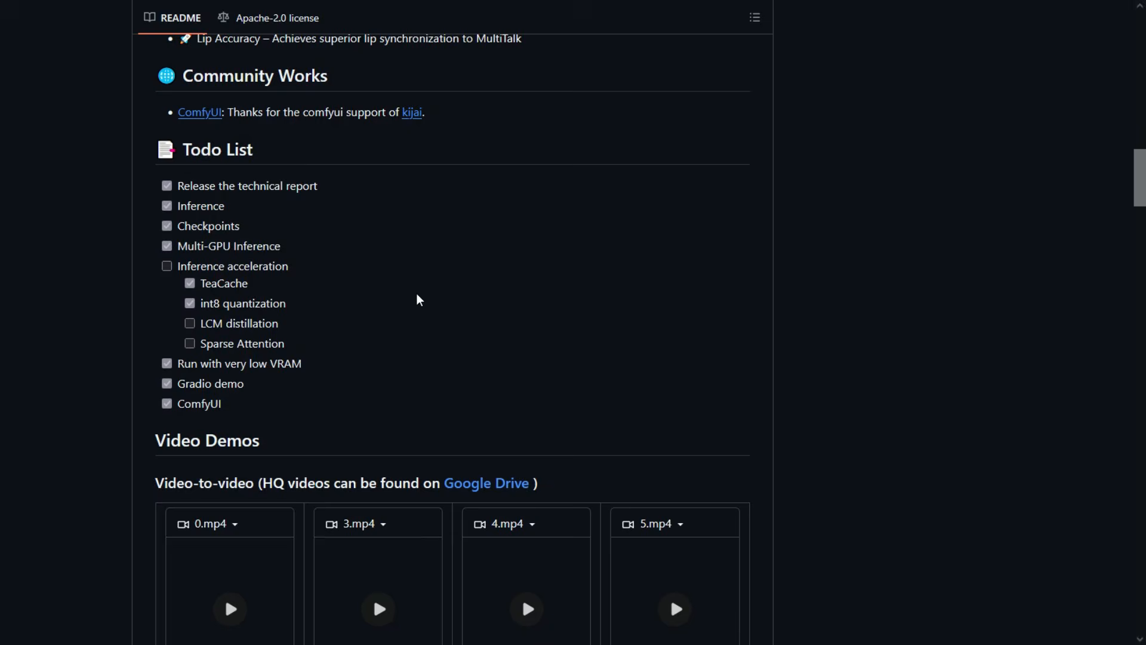
{"action": "scroll", "coordinate": [417, 292], "scroll_direction": "down", "scroll_amount": 11}
{"action": "scroll", "coordinate": [417, 292], "scroll_direction": "down", "scroll_amount": 5}
{"action": "scroll", "coordinate": [418, 290], "scroll_direction": "up", "scroll_amount": 20}
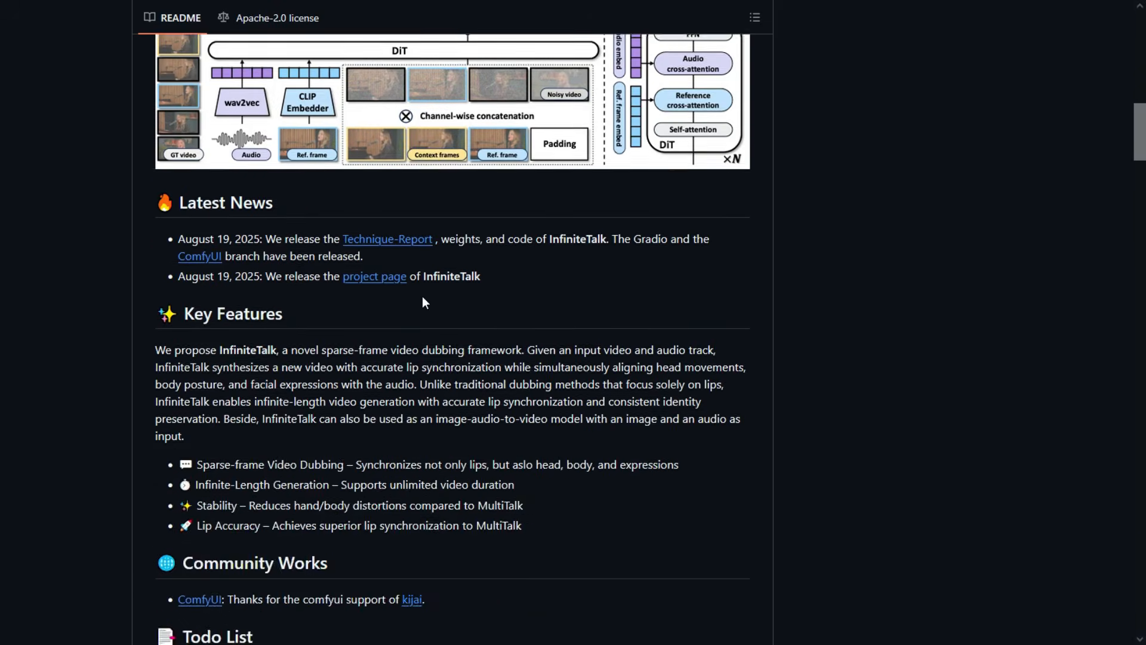
{"action": "scroll", "coordinate": [423, 297], "scroll_direction": "up", "scroll_amount": 3}
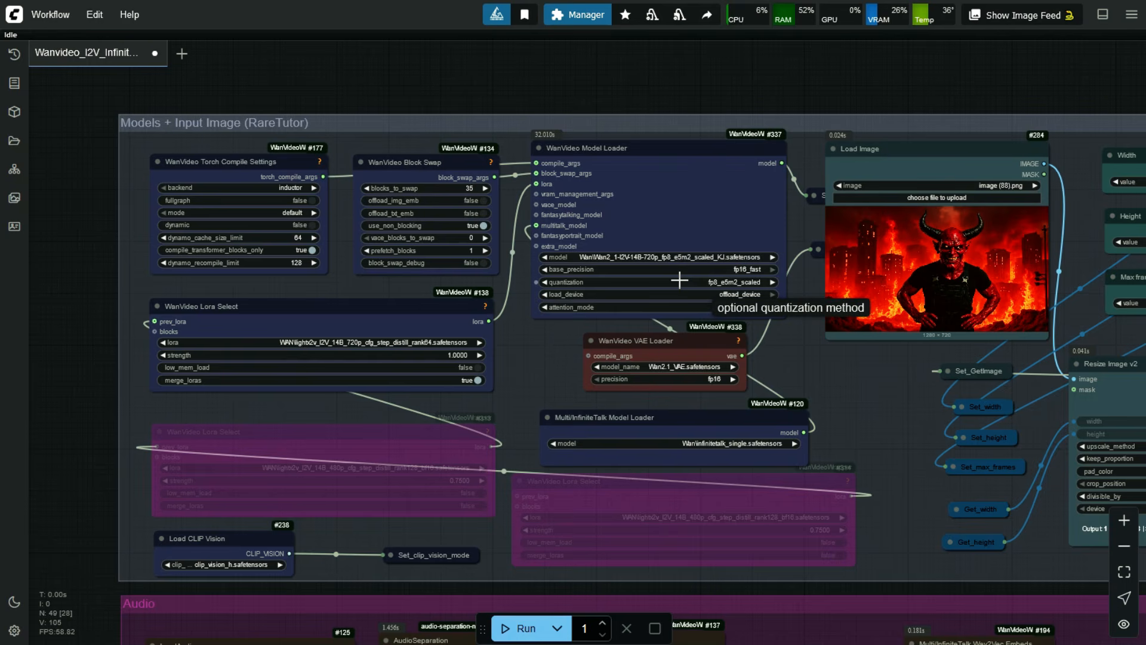
- Inspect the WanVideo Model Loader and the nodes feeding it, and view its attention mode options
{"action": "scroll", "coordinate": [682, 276], "scroll_direction": "up", "scroll_amount": 1}
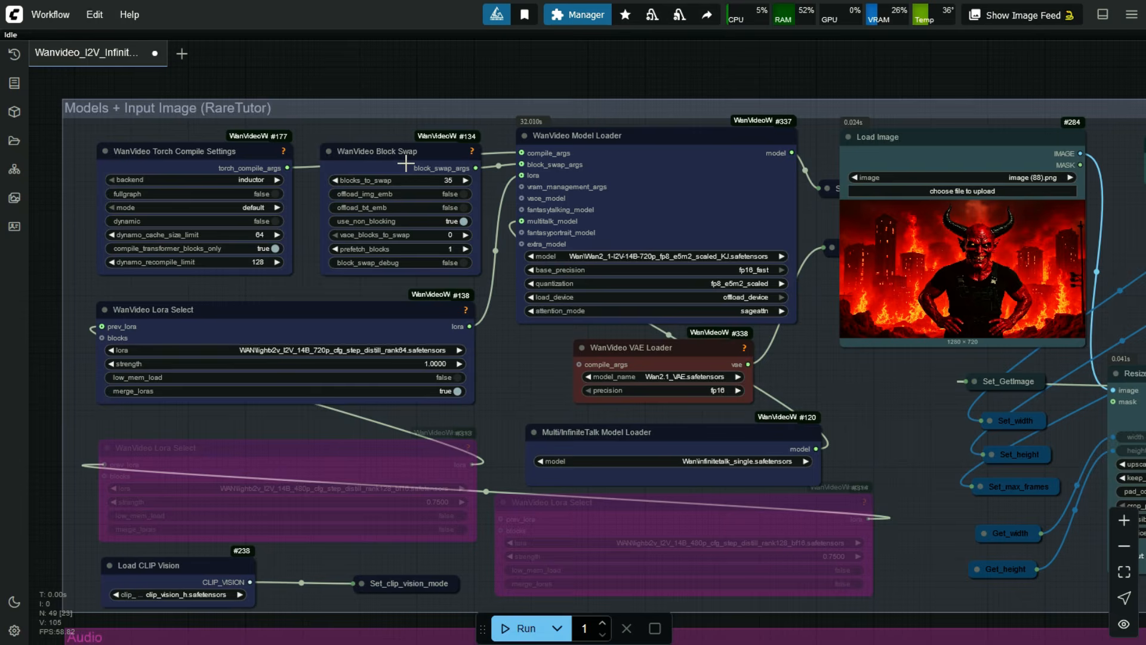
{"action": "scroll", "coordinate": [732, 278], "scroll_direction": "up", "scroll_amount": 2}
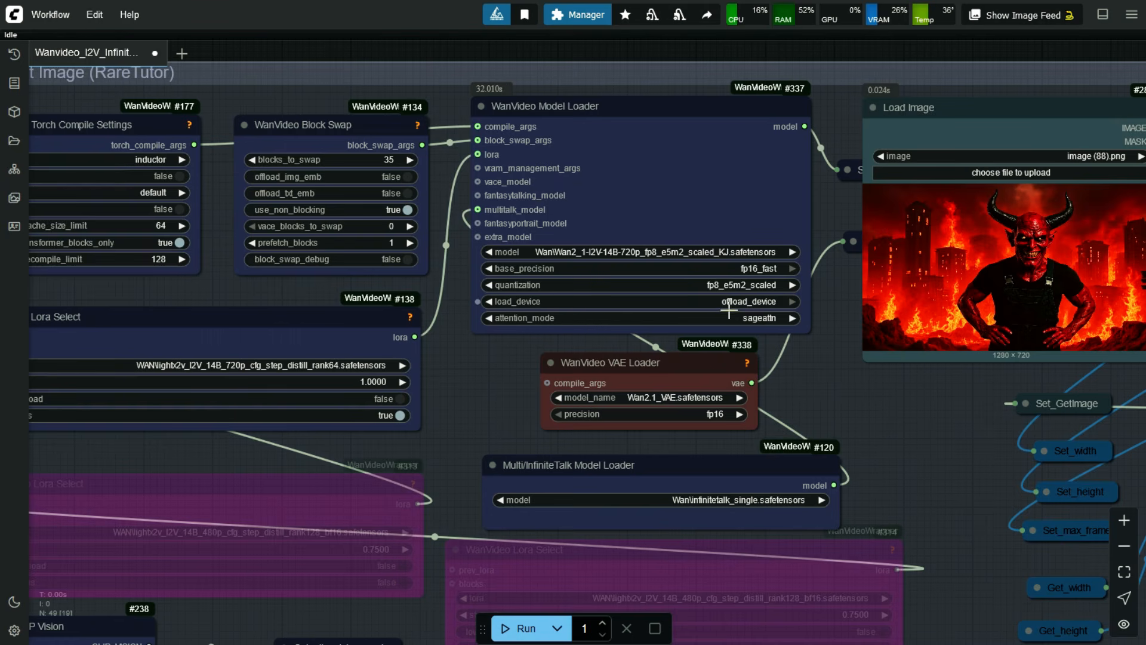
{"action": "left_click", "coordinate": [763, 322]}
{"action": "left_click", "coordinate": [807, 383]}
- Examine the Load Image, Width, Height and Max frames nodes and the Resize Image v2 settings
{"action": "left_click_drag", "start_coordinate": [933, 421], "coordinate": [642, 410]}
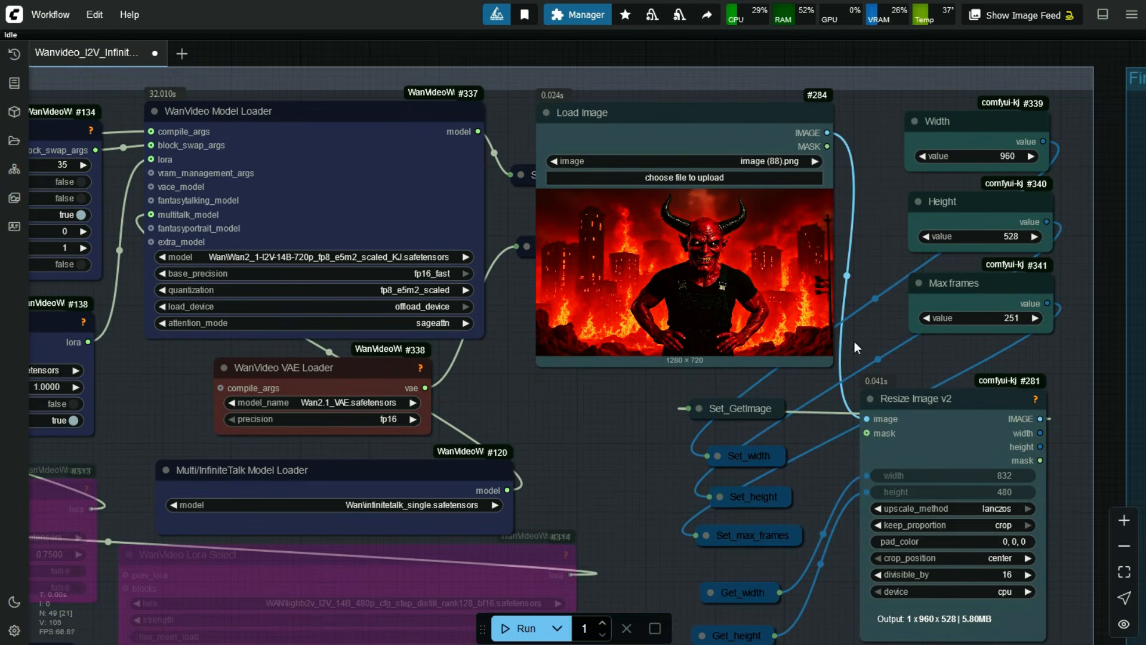
{"action": "left_click", "coordinate": [1014, 137]}
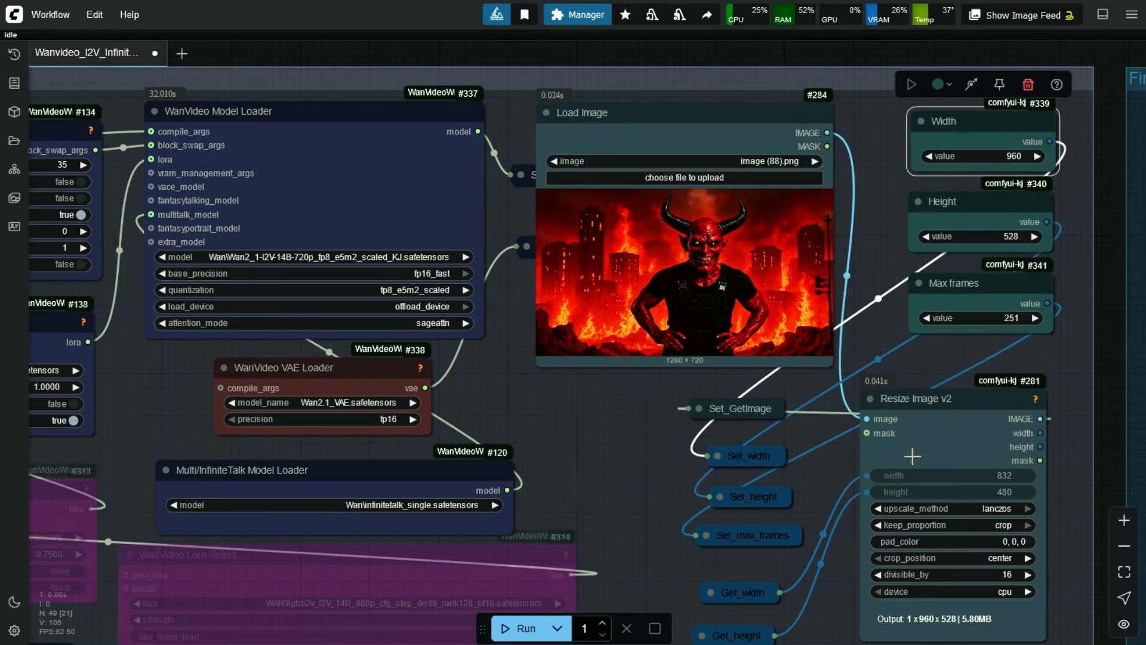
{"action": "left_click", "coordinate": [993, 135]}
{"action": "left_click_drag", "start_coordinate": [993, 135], "coordinate": [990, 132]}
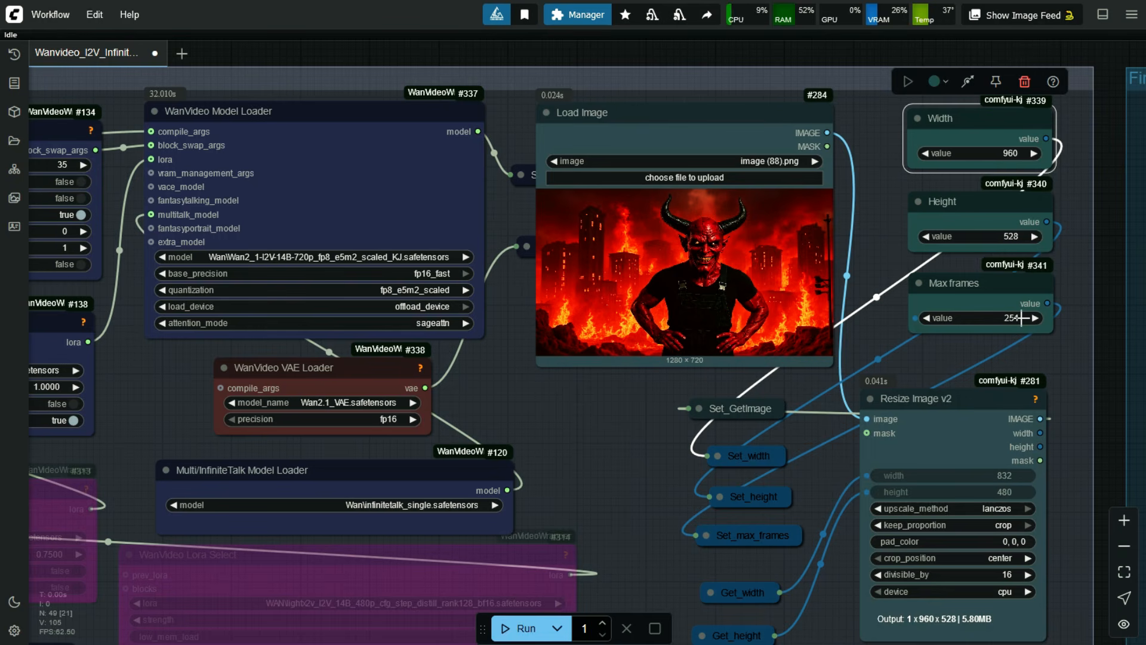
{"action": "scroll", "coordinate": [991, 330], "scroll_direction": "down", "scroll_amount": 3}
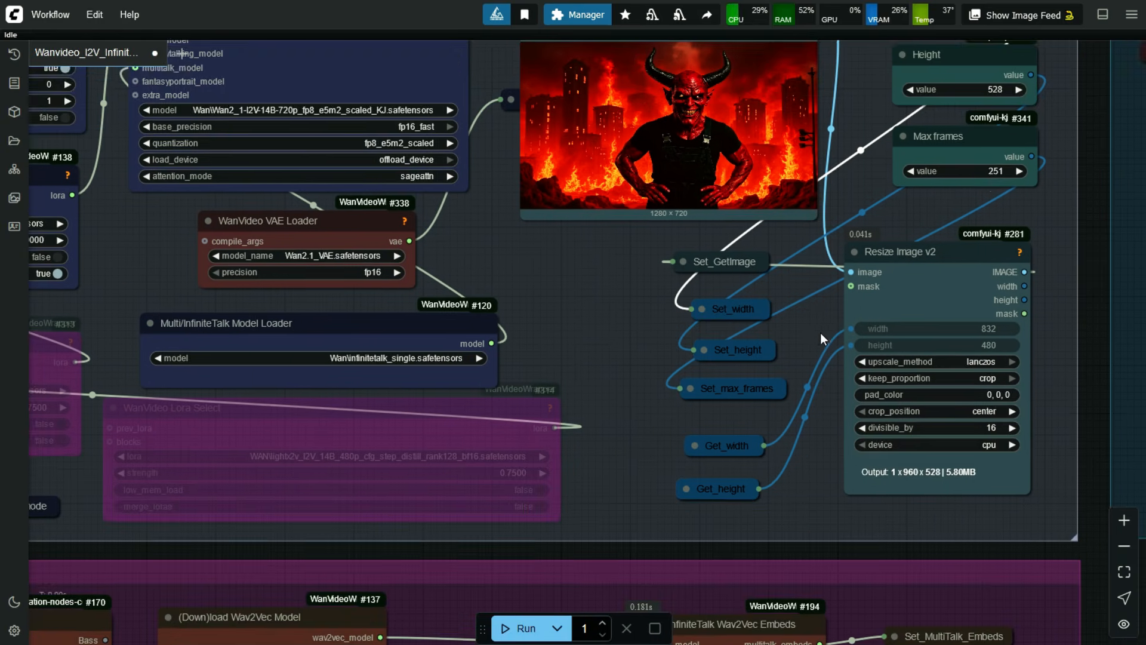
{"action": "scroll", "coordinate": [821, 335], "scroll_direction": "down", "scroll_amount": 2}
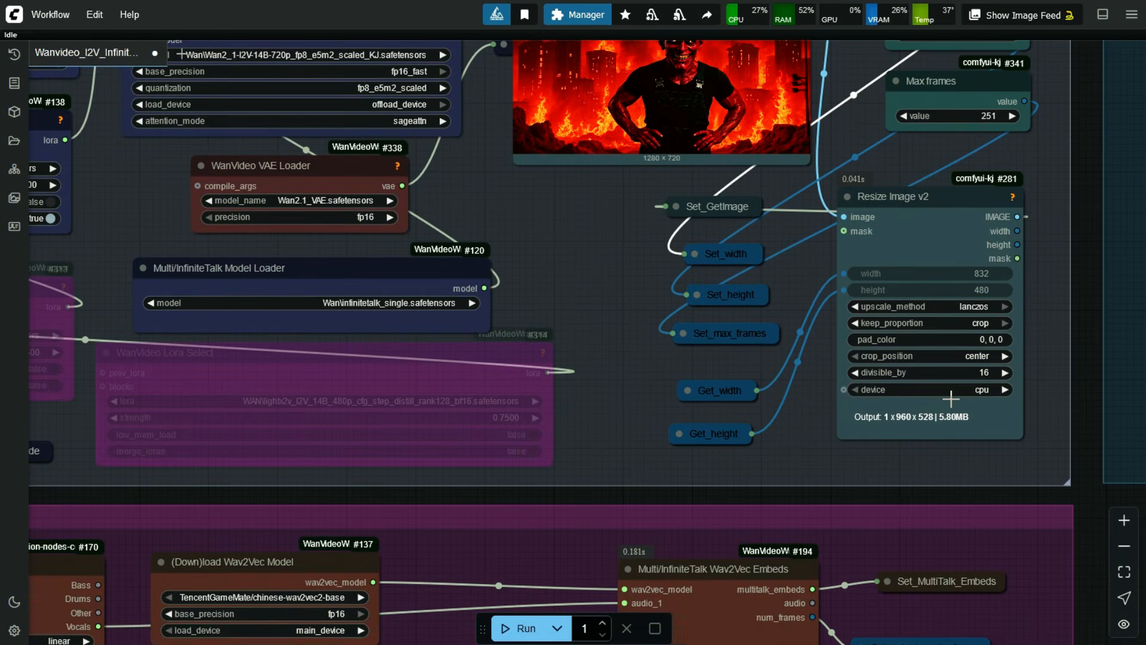
{"action": "scroll", "coordinate": [795, 453], "scroll_direction": "down", "scroll_amount": 2}
- Play a few seconds of FullSong_Vocal.wav in the LoadAudio node of the Audio group and pause it
{"action": "left_click_drag", "start_coordinate": [213, 482], "coordinate": [533, 237]}
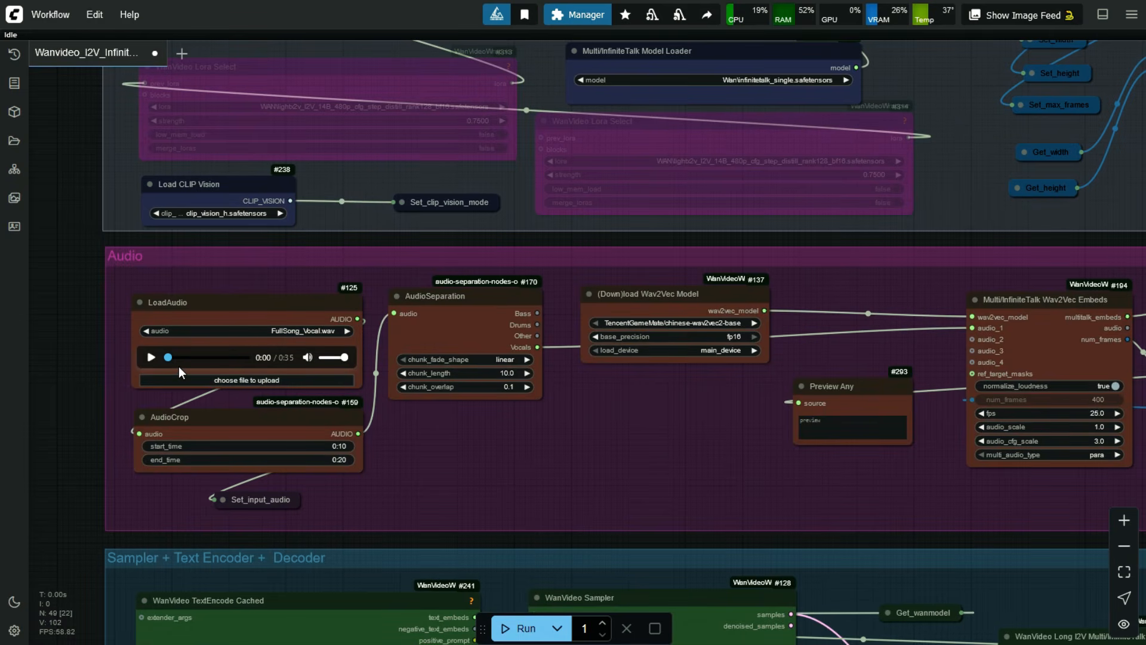
{"action": "left_click", "coordinate": [150, 357]}
{"action": "left_click", "coordinate": [149, 357]}
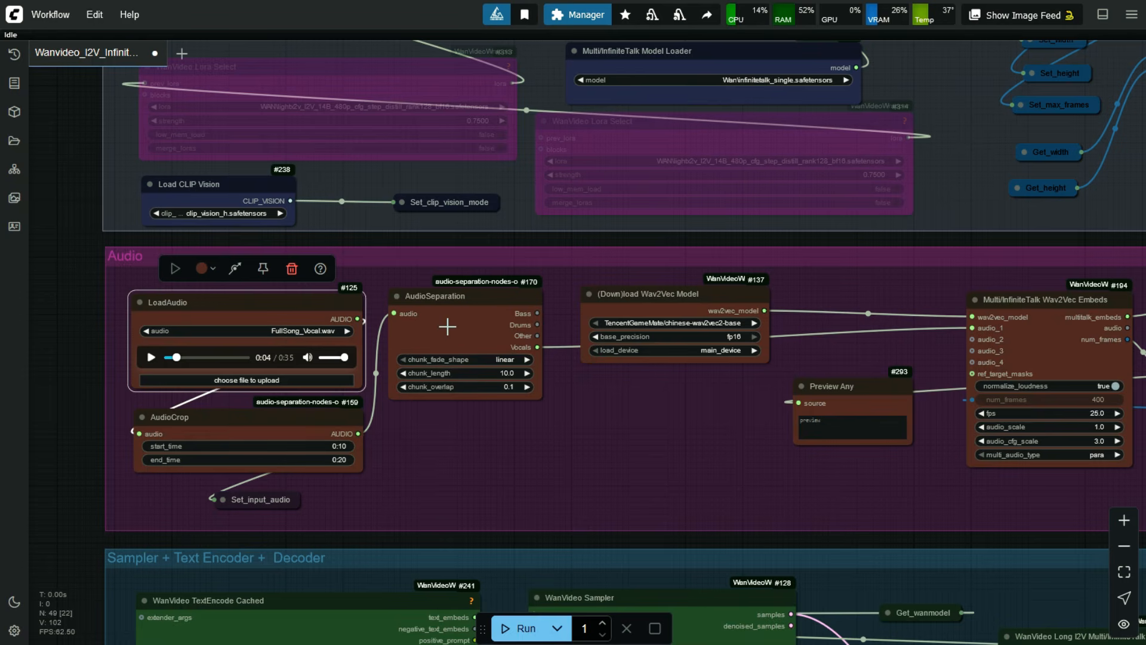
- Add a PreviewAudio node connected to the AUDIO output of the AudioCrop node
{"action": "left_click_drag", "start_coordinate": [357, 434], "coordinate": [449, 460]}
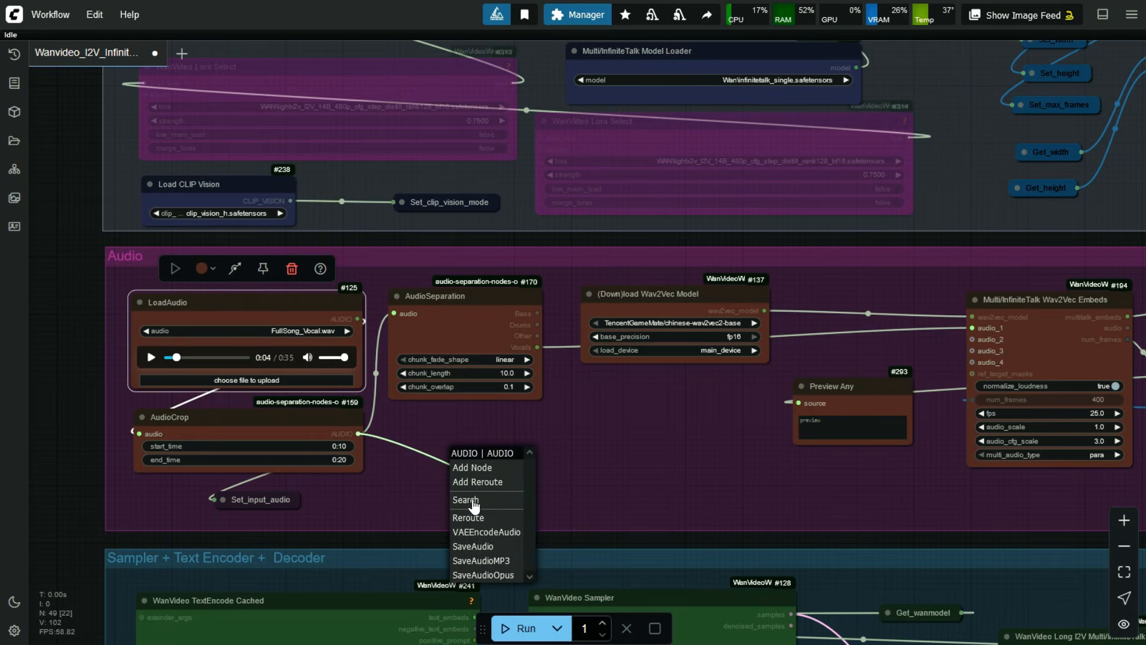
{"action": "left_click", "coordinate": [475, 502]}
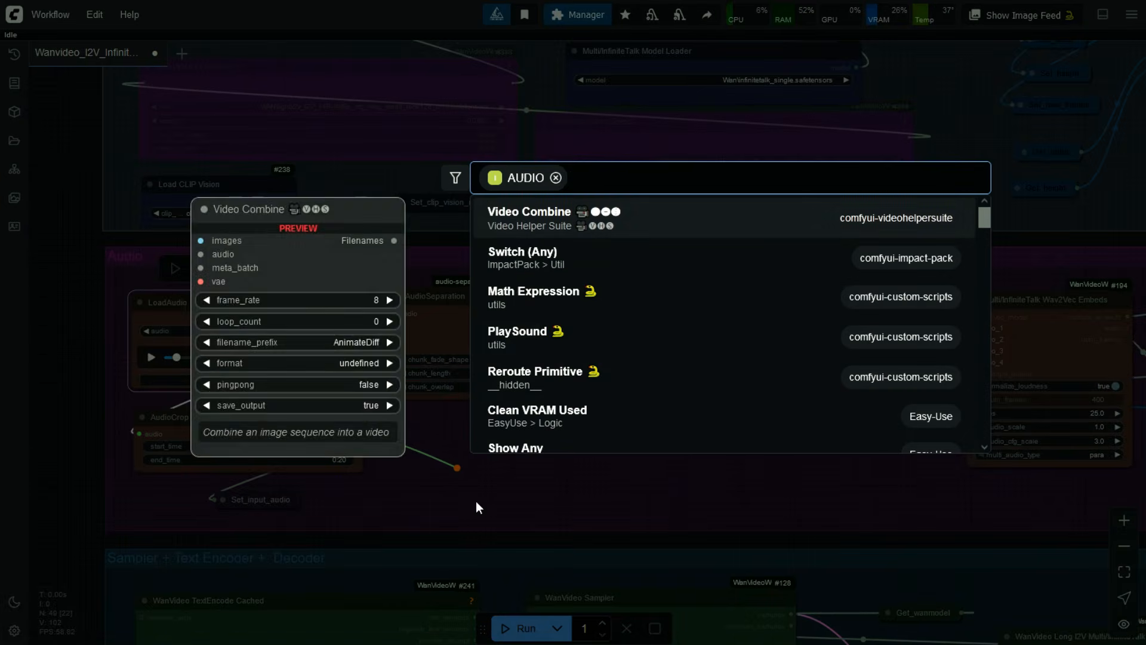
{"action": "type", "text": "o"}
{"action": "key", "text": "BackSpace"}
{"action": "type", "text": "p"}
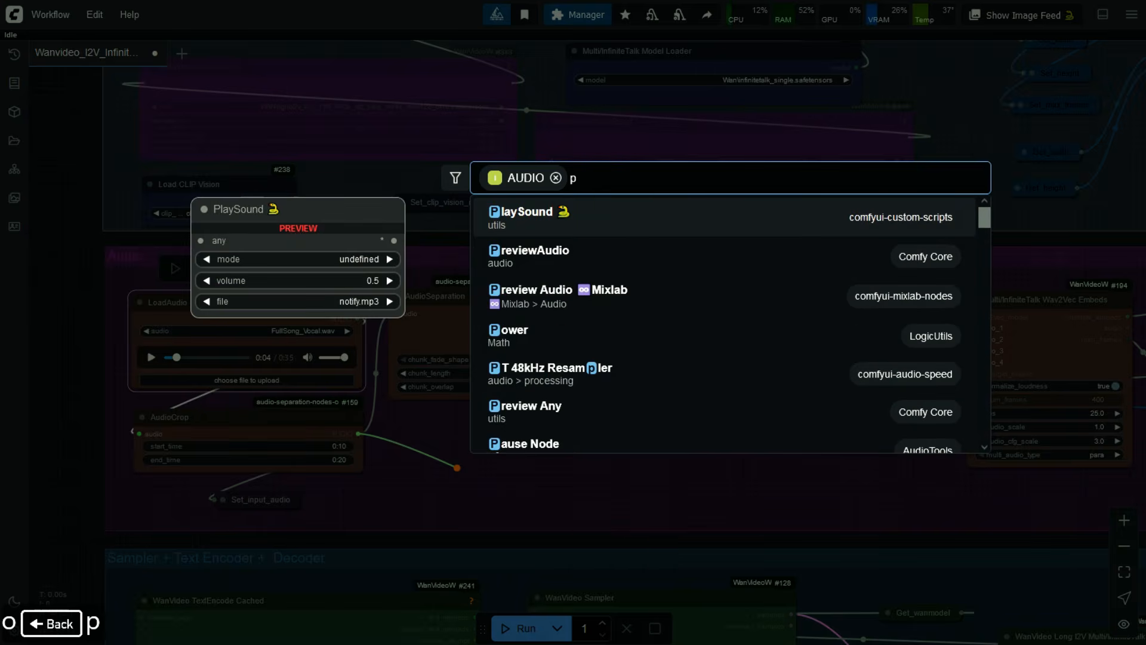
{"action": "left_click", "coordinate": [539, 251]}
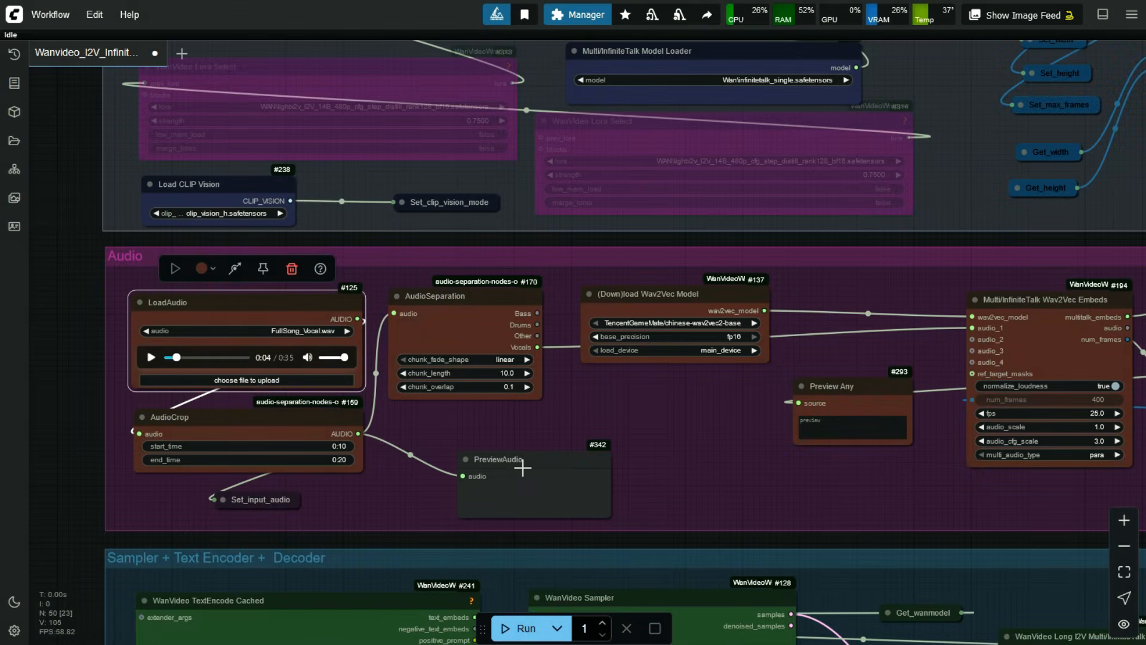
- Color the PreviewAudio node brown to match the other audio nodes and place it beside AudioCrop, below AudioSeparation
{"action": "left_click", "coordinate": [523, 468]}
{"action": "left_click", "coordinate": [484, 409]}
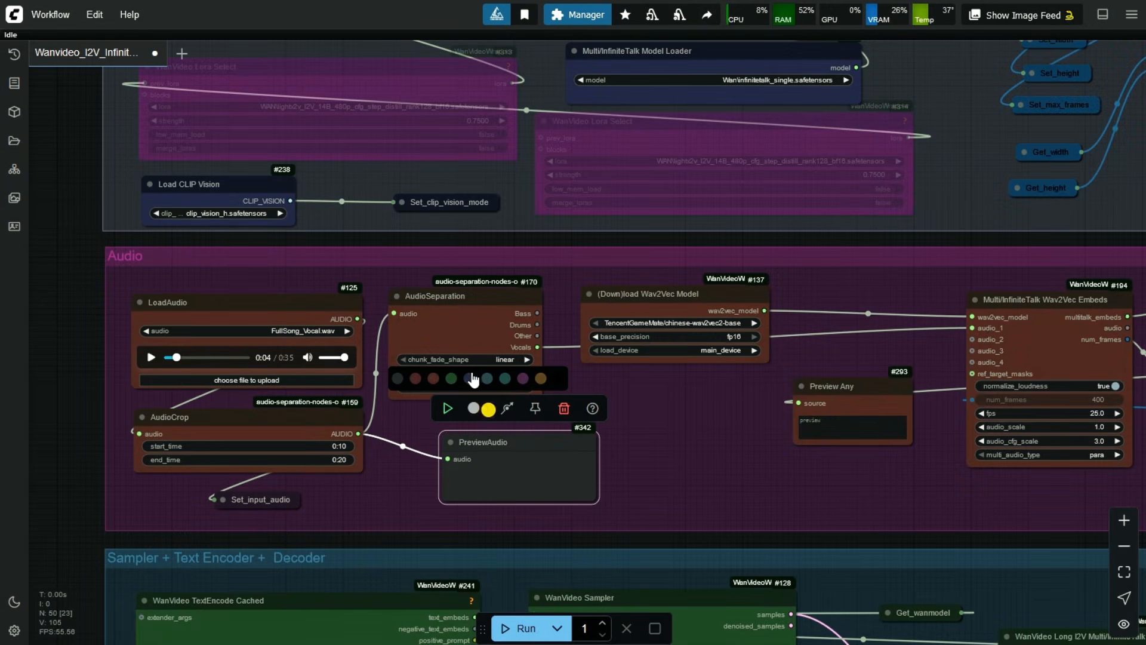
{"action": "left_click", "coordinate": [434, 378]}
{"action": "left_click", "coordinate": [702, 439]}
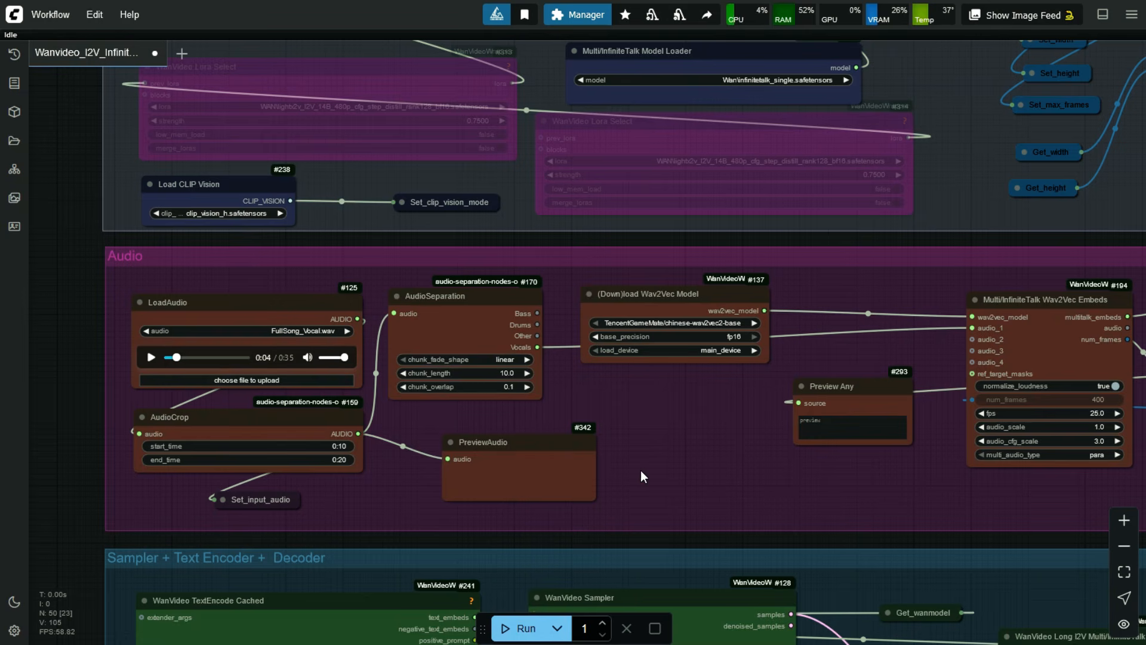
{"action": "left_click_drag", "start_coordinate": [493, 445], "coordinate": [480, 439]}
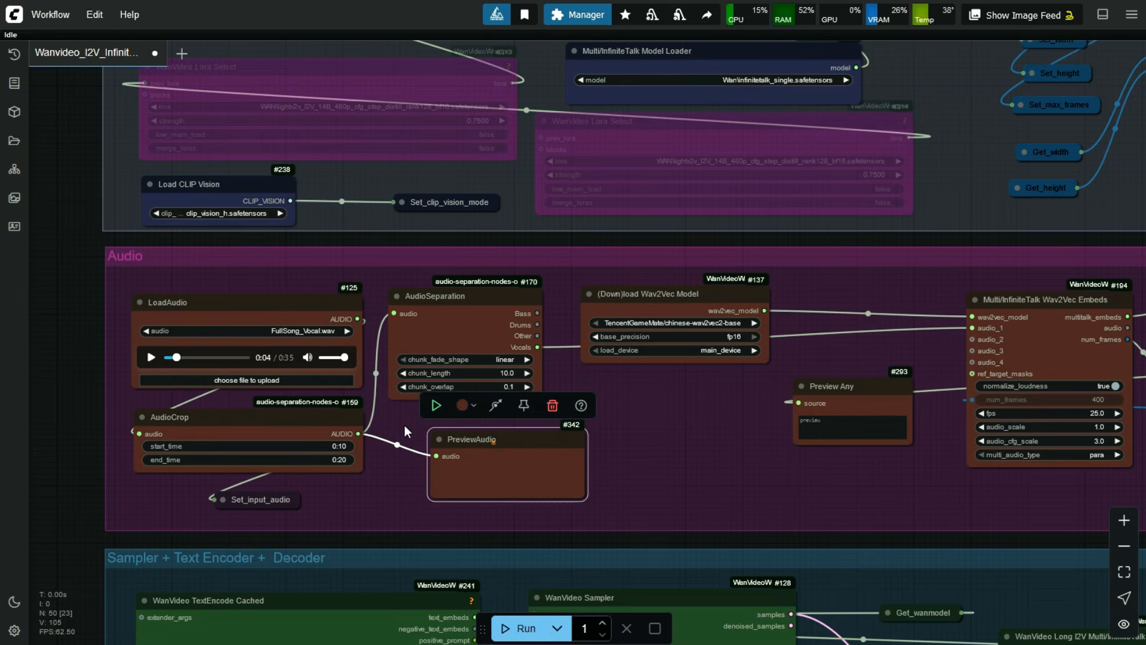
- Examine the Wav2Vec model loader, the Preview Any node and the Multi/InfiniteTalk Wav2Vec Embeds settings
{"action": "left_click_drag", "start_coordinate": [689, 471], "coordinate": [550, 454]}
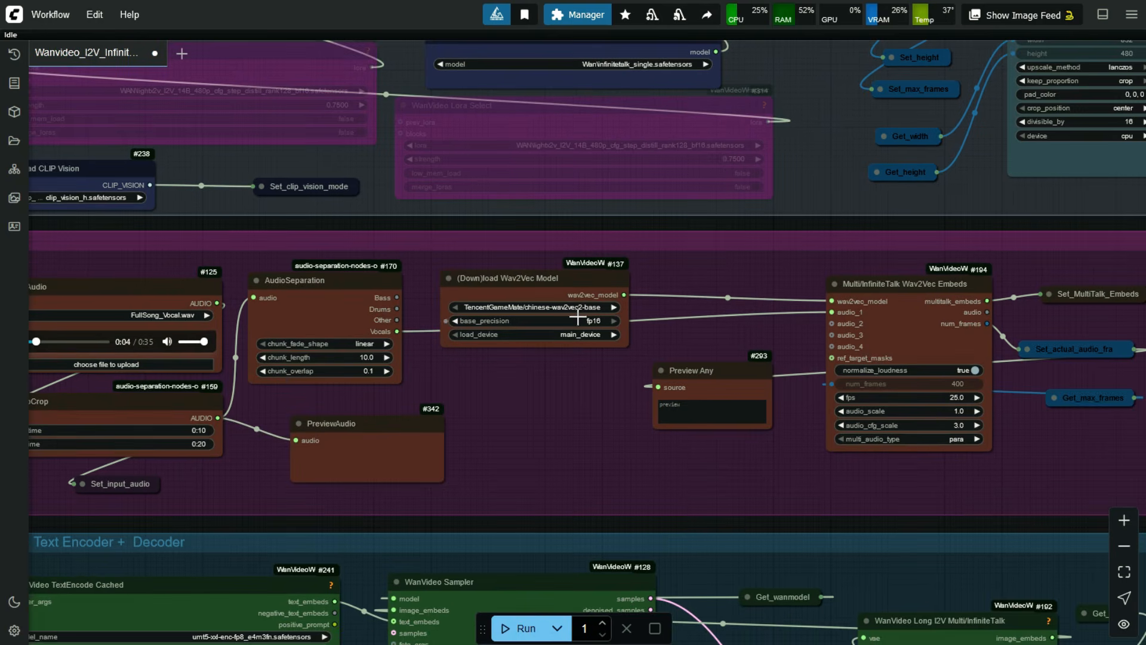
{"action": "left_click_drag", "start_coordinate": [658, 518], "coordinate": [400, 521]}
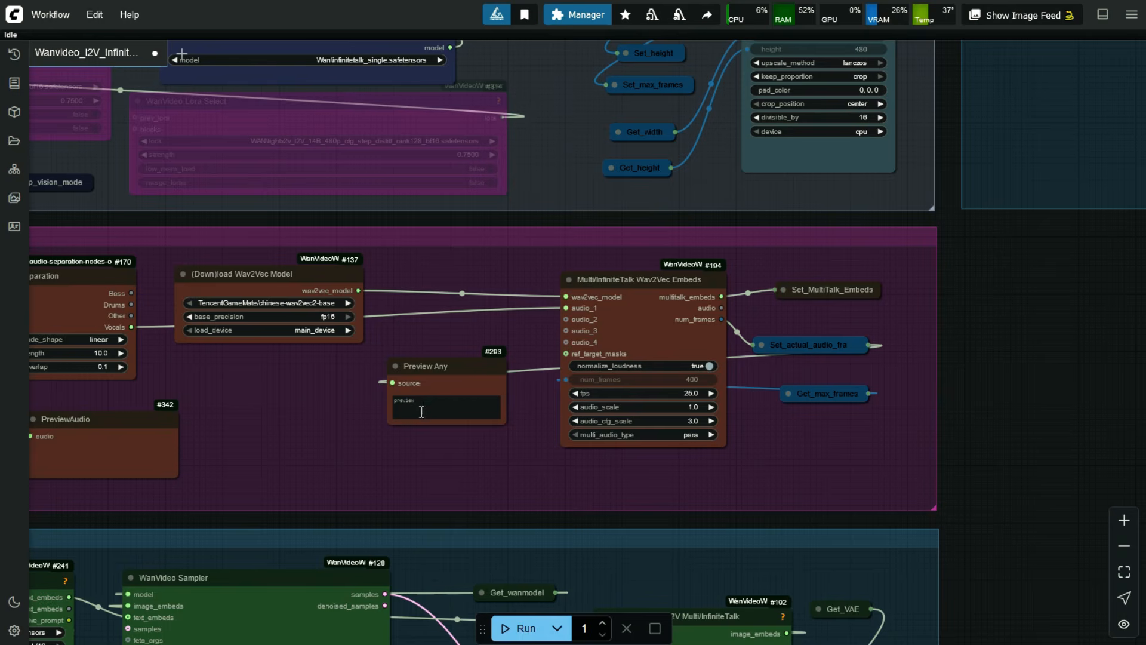
{"action": "left_click_drag", "start_coordinate": [488, 524], "coordinate": [393, 515]}
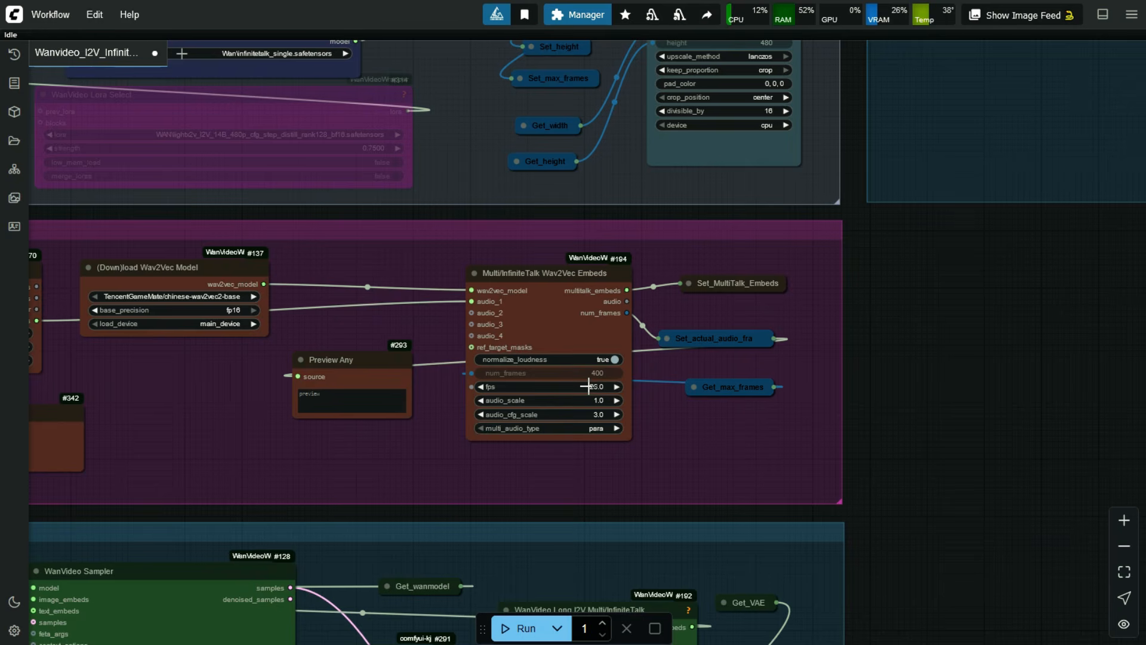
- Examine the positive and negative prompts in the WanVideo TextEncode Cached node and the adjoining WanVideo Sampler settings
{"action": "scroll", "coordinate": [478, 490], "scroll_direction": "down", "scroll_amount": 1}
{"action": "left_click_drag", "start_coordinate": [478, 491], "coordinate": [1002, 146]}
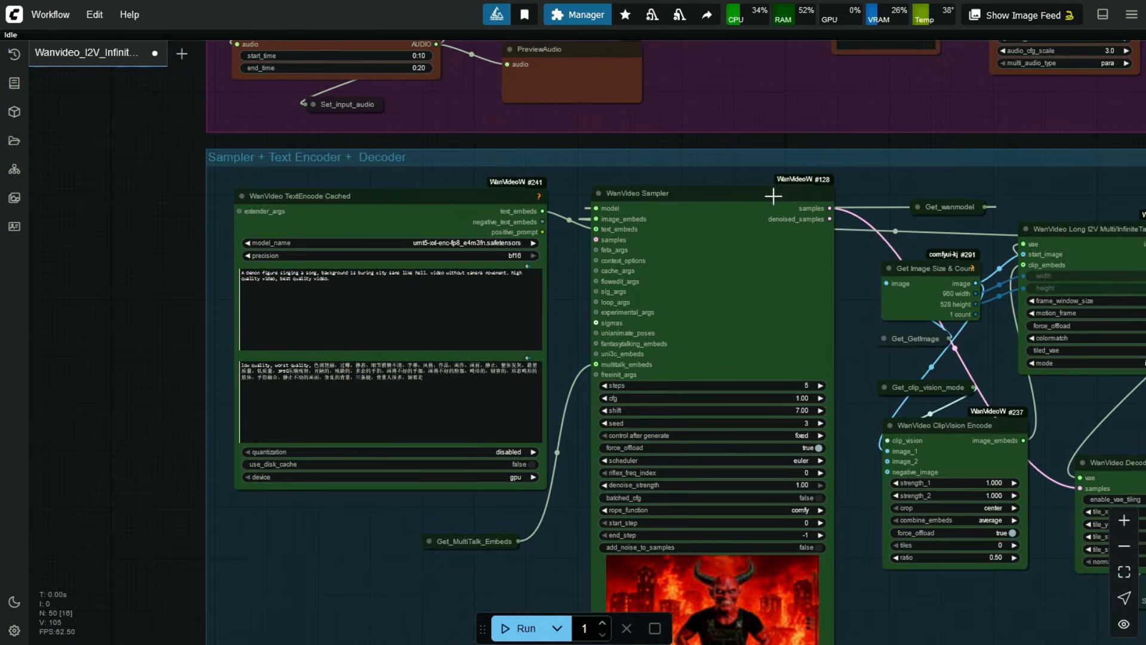
{"action": "scroll", "coordinate": [198, 270], "scroll_direction": "up", "scroll_amount": 1}
{"action": "scroll", "coordinate": [197, 270], "scroll_direction": "up", "scroll_amount": 5}
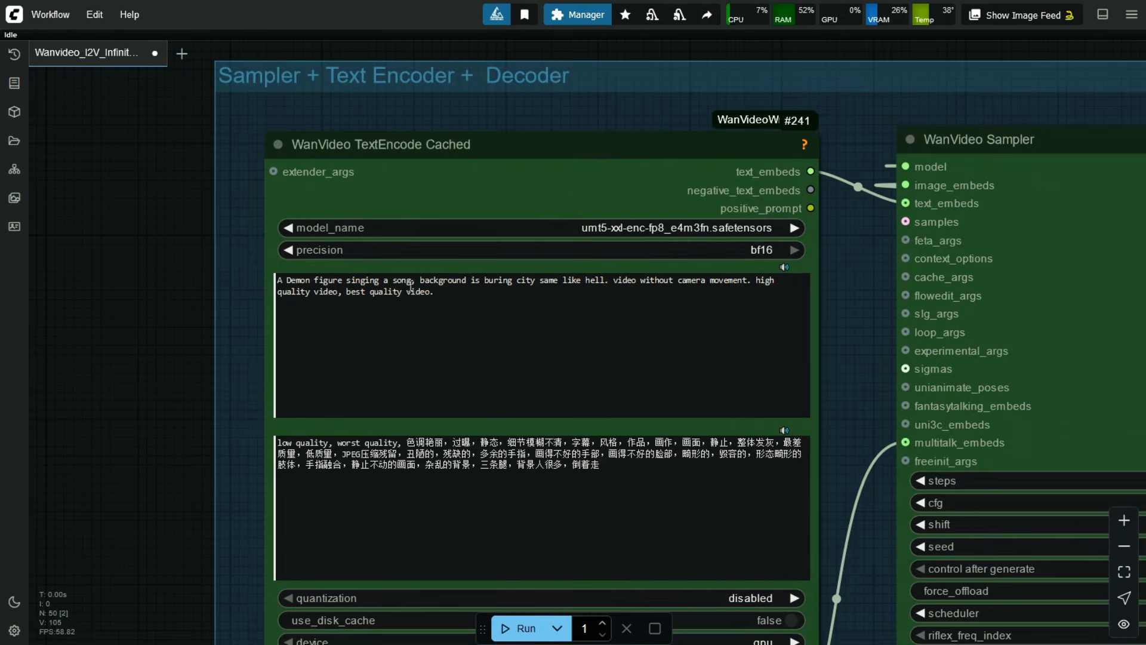
{"action": "scroll", "coordinate": [198, 349], "scroll_direction": "up", "scroll_amount": 2}
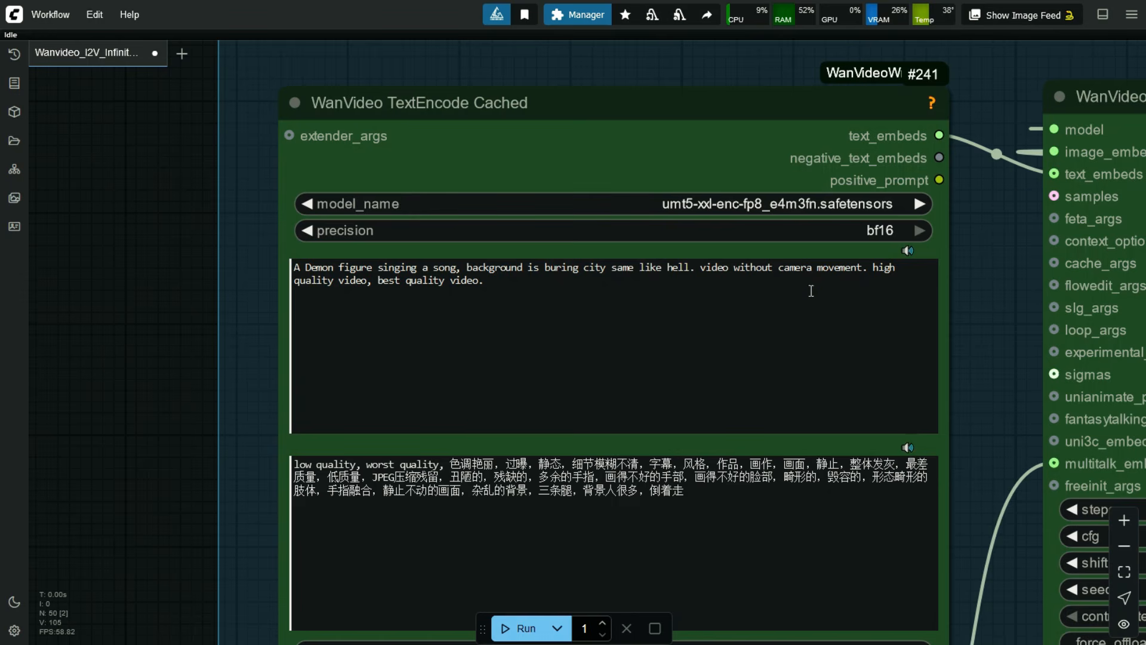
{"action": "scroll", "coordinate": [162, 299], "scroll_direction": "down", "scroll_amount": 1}
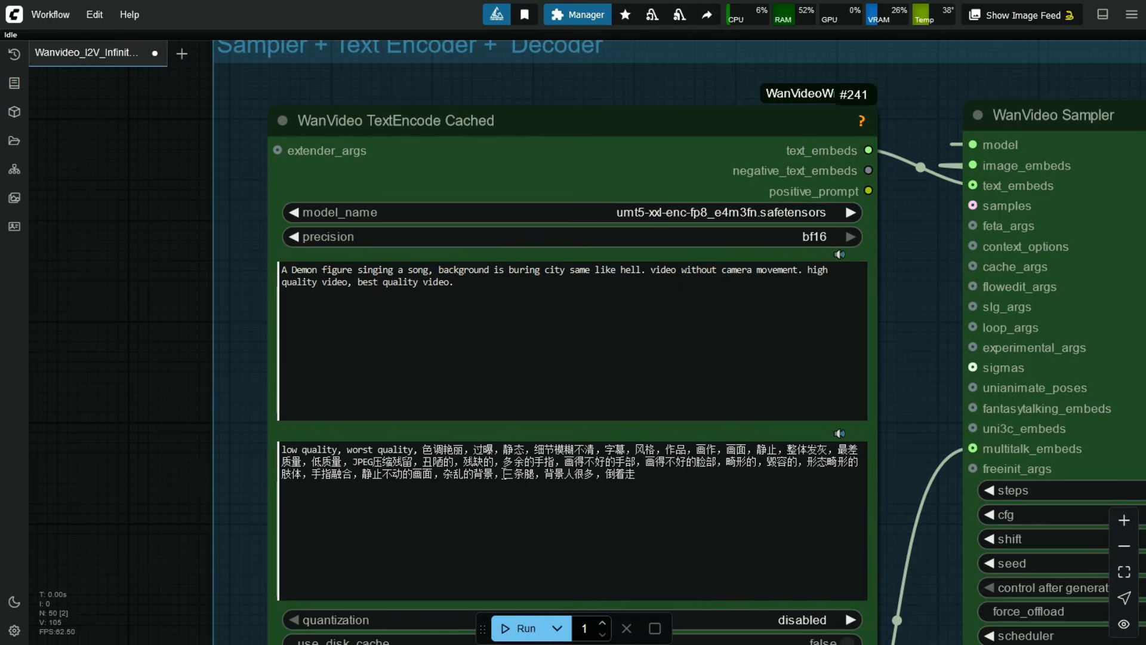
{"action": "scroll", "coordinate": [157, 373], "scroll_direction": "down", "scroll_amount": 1}
{"action": "scroll", "coordinate": [157, 374], "scroll_direction": "down", "scroll_amount": 1}
{"action": "scroll", "coordinate": [157, 372], "scroll_direction": "up", "scroll_amount": 1}
{"action": "left_click_drag", "start_coordinate": [856, 289], "coordinate": [506, 284]}
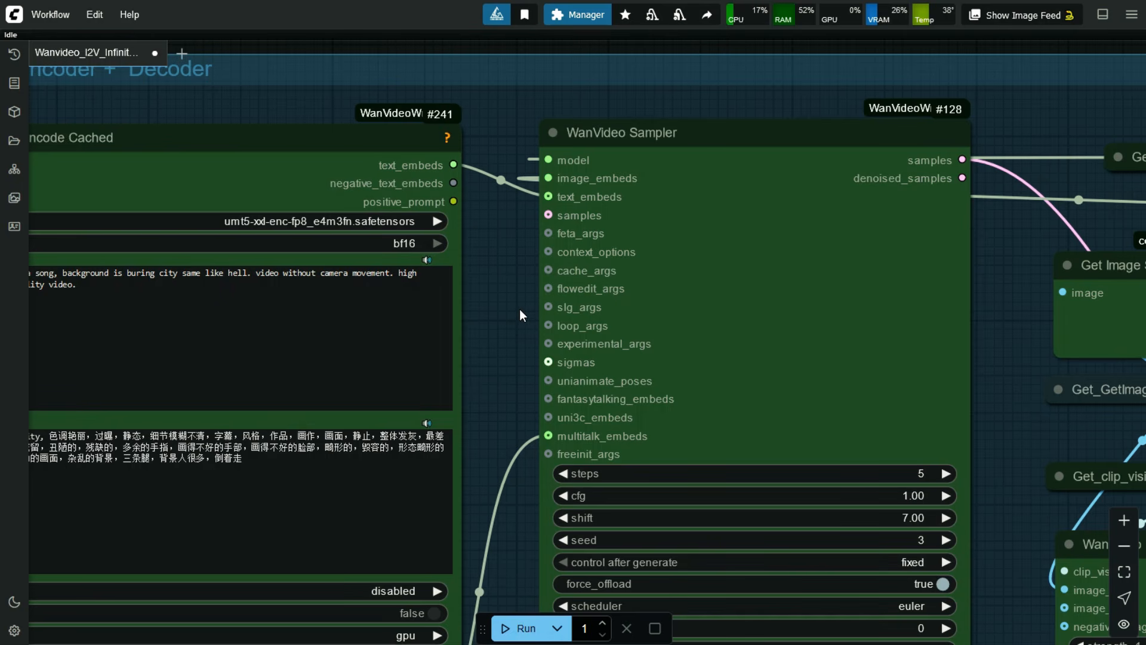
- Examine the remaining WanVideo Sampler settings and the adjoining ClipVision Encode, Decode and WanVideo Long I2V Multi/InfiniteTalk nodes
{"action": "left_click_drag", "start_coordinate": [1021, 310], "coordinate": [885, 126]}
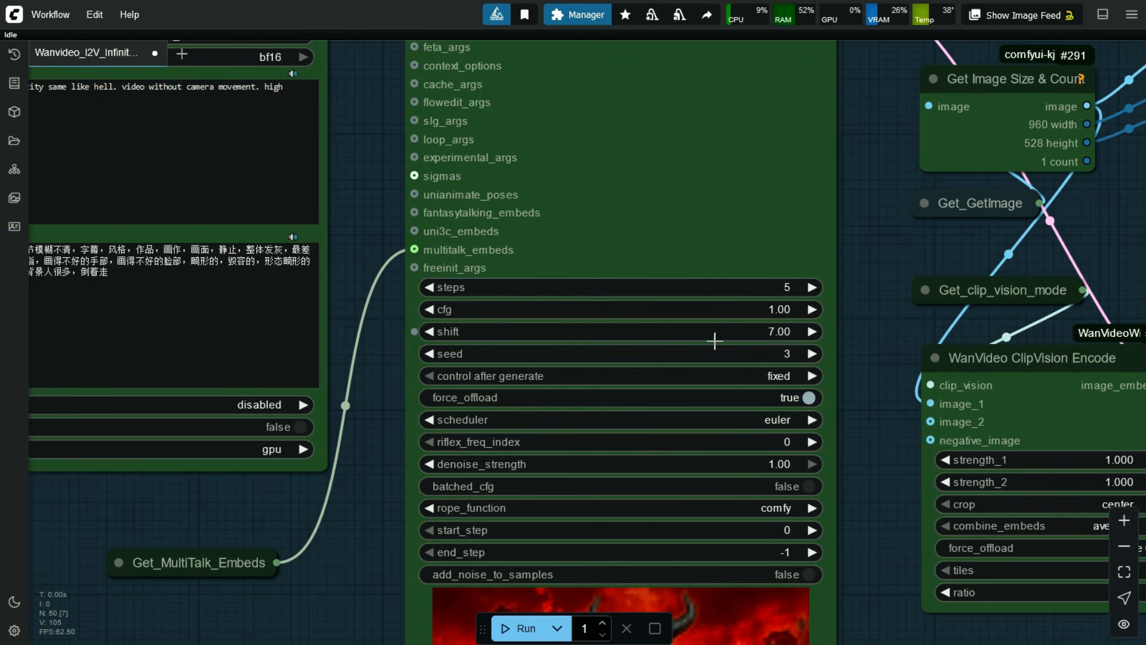
{"action": "left_click_drag", "start_coordinate": [864, 359], "coordinate": [864, 264]}
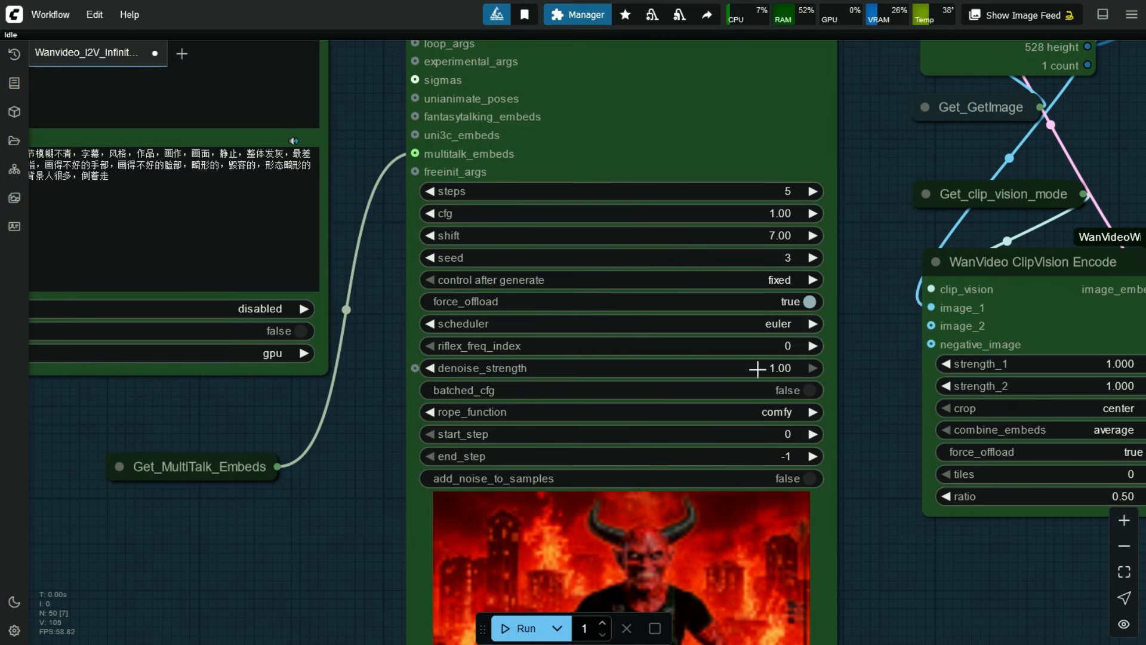
{"action": "left_click_drag", "start_coordinate": [880, 376], "coordinate": [866, 319]}
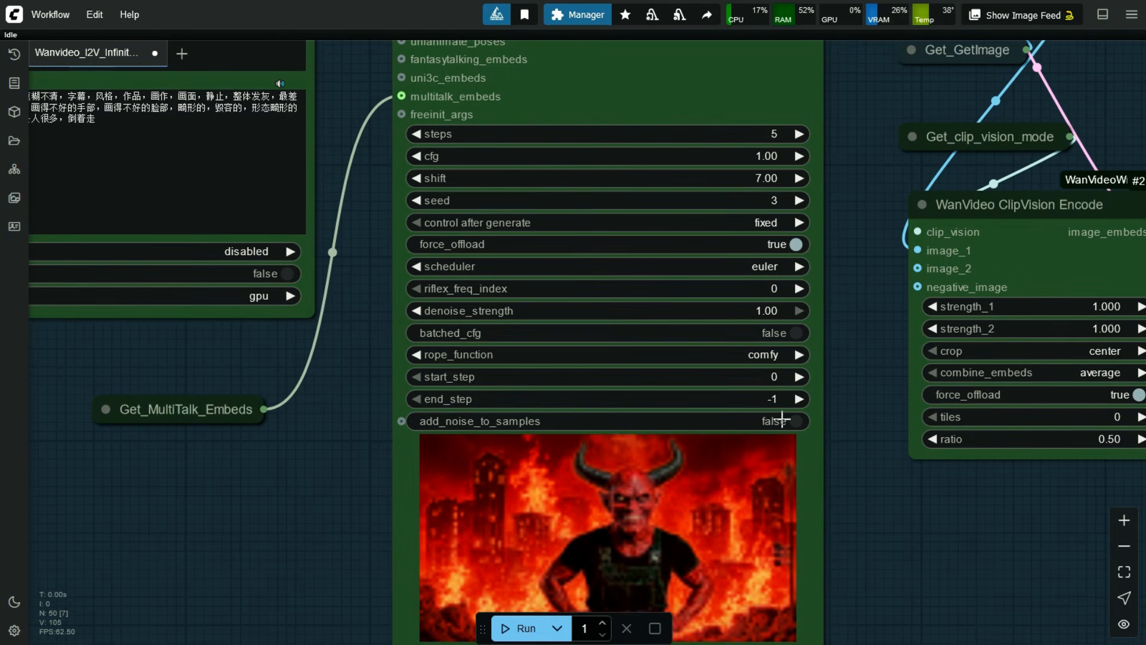
{"action": "left_click_drag", "start_coordinate": [864, 184], "coordinate": [563, 287]}
{"action": "scroll", "coordinate": [617, 288], "scroll_direction": "down", "scroll_amount": 3}
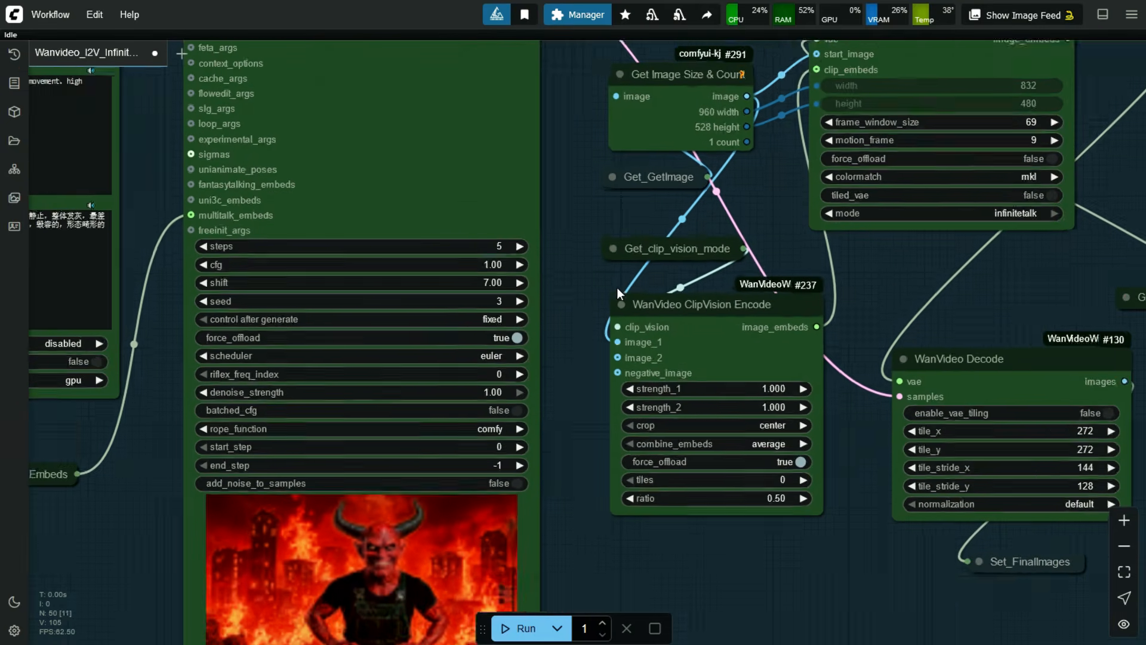
{"action": "left_click_drag", "start_coordinate": [868, 287], "coordinate": [639, 346]}
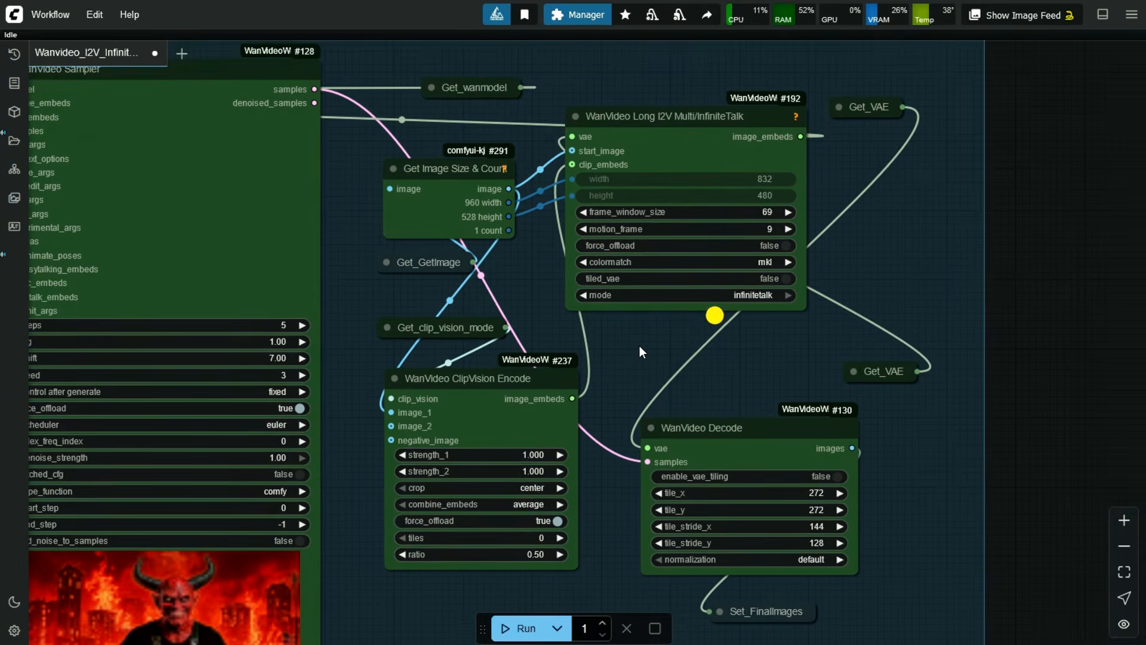
{"action": "scroll", "coordinate": [640, 346], "scroll_direction": "up", "scroll_amount": 1}
{"action": "scroll", "coordinate": [639, 345], "scroll_direction": "up", "scroll_amount": 1}
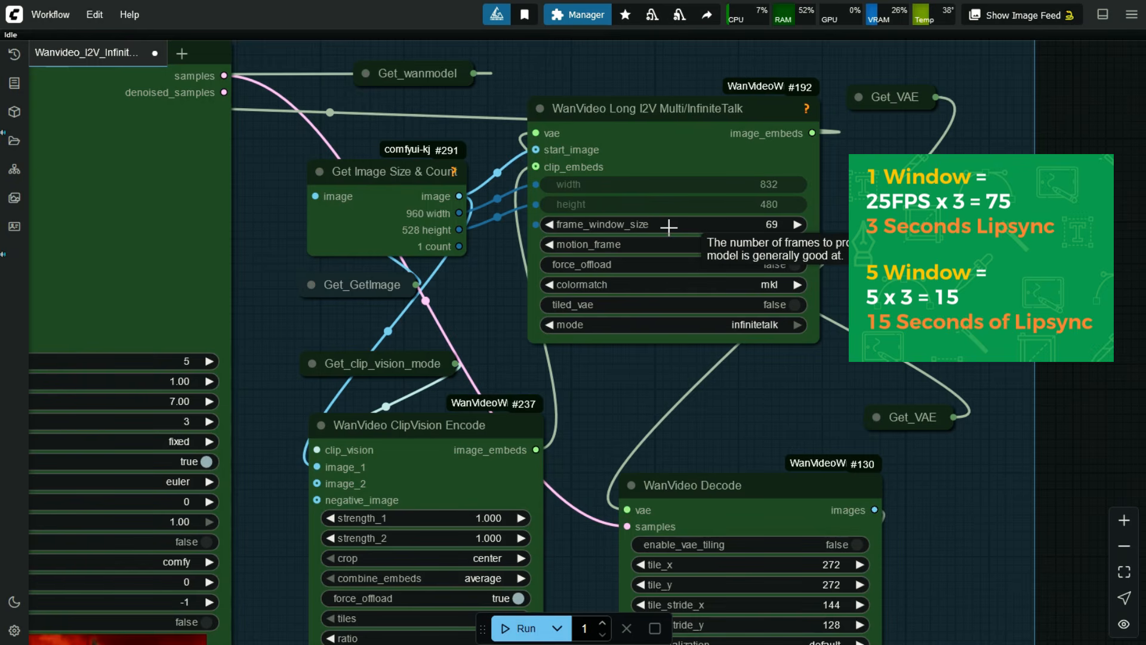
- Set frame_window_size on the WanVideo Long I2V Multi/InfiniteTalk node to the result of 25*3
{"action": "left_click", "coordinate": [750, 225]}
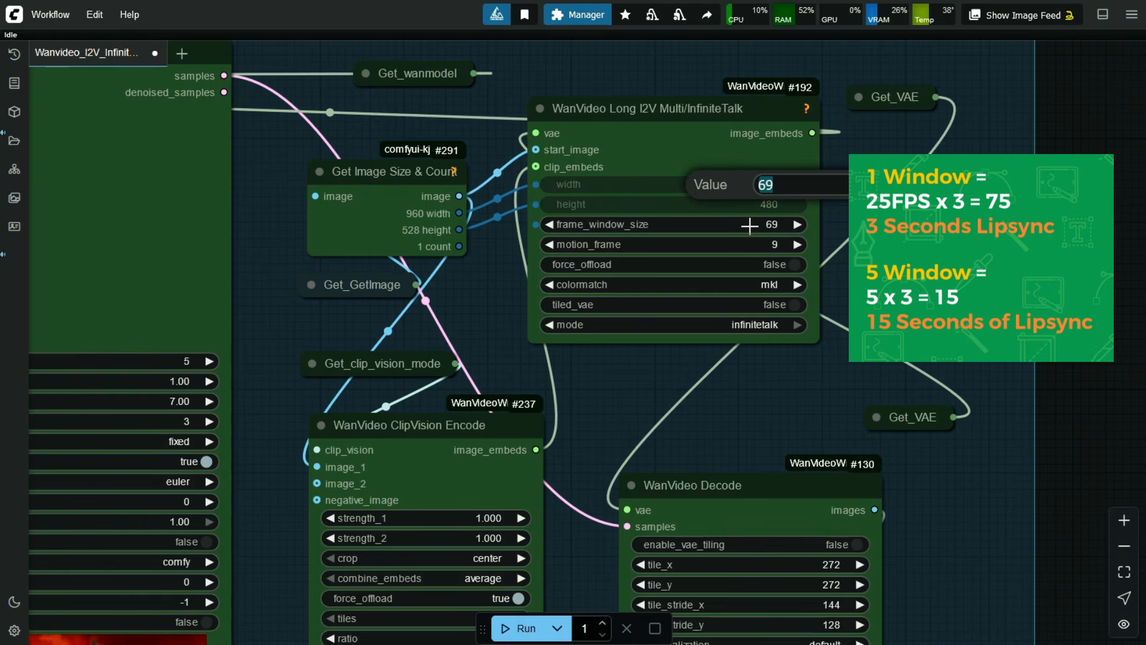
{"action": "type", "text": "25"}
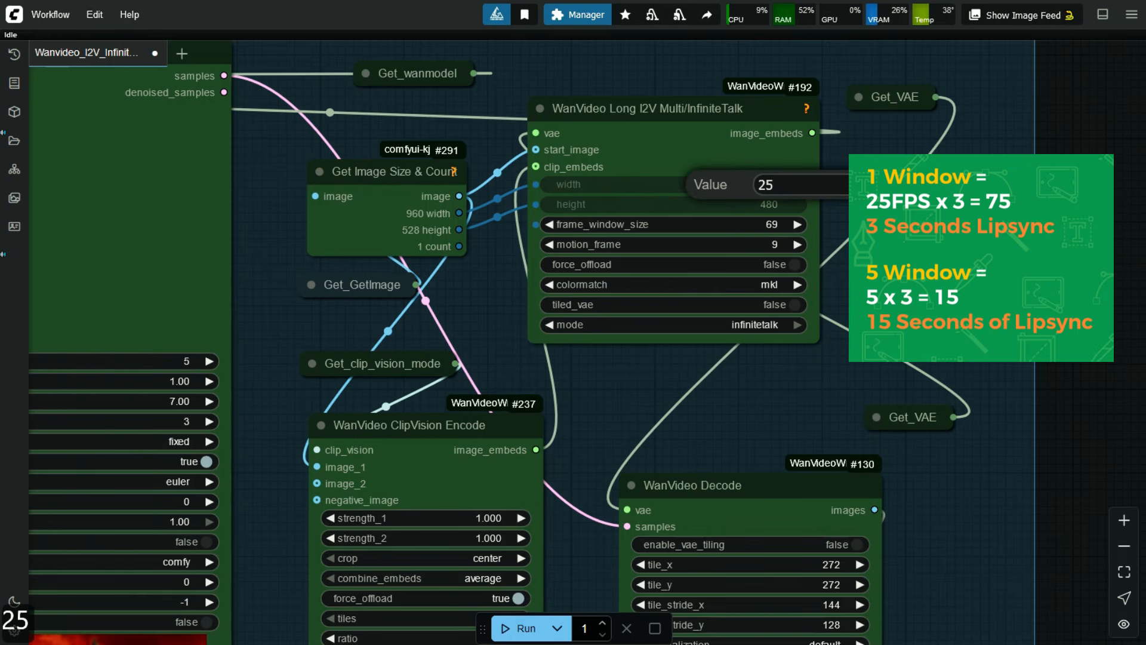
{"action": "type", "text": "*3"}
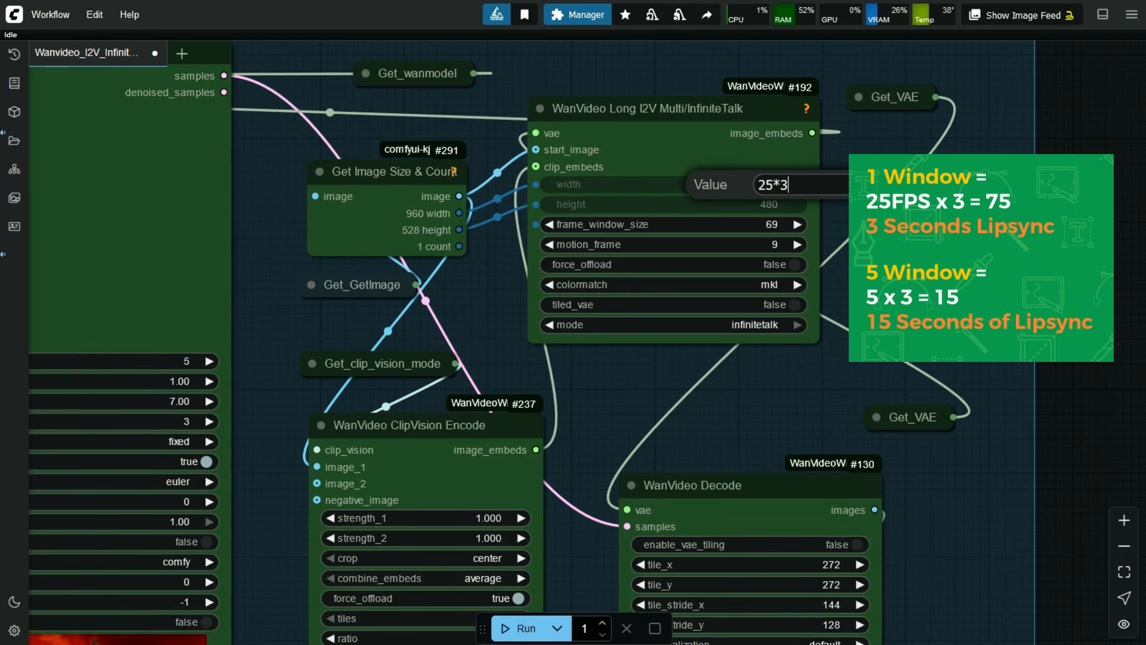
{"action": "key", "text": "Return"}
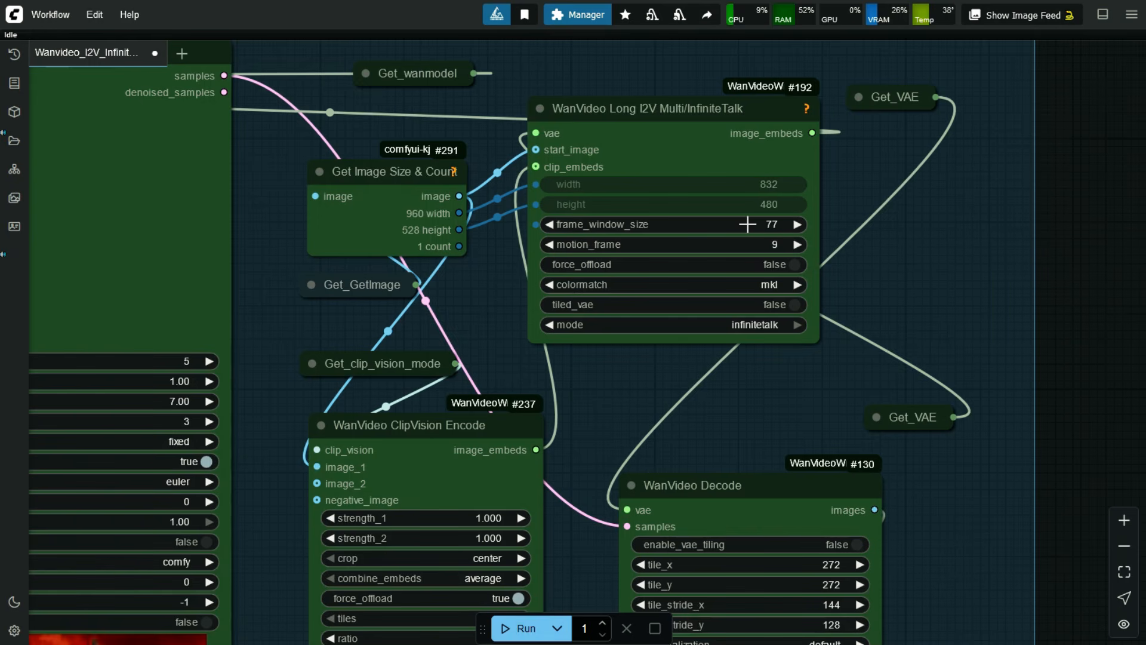
- Check colormatch, turn tiled_vae on and back off, and reselect infinitetalk as the mode of the Long I2V Multi/InfiniteTalk node
{"action": "left_click", "coordinate": [773, 289]}
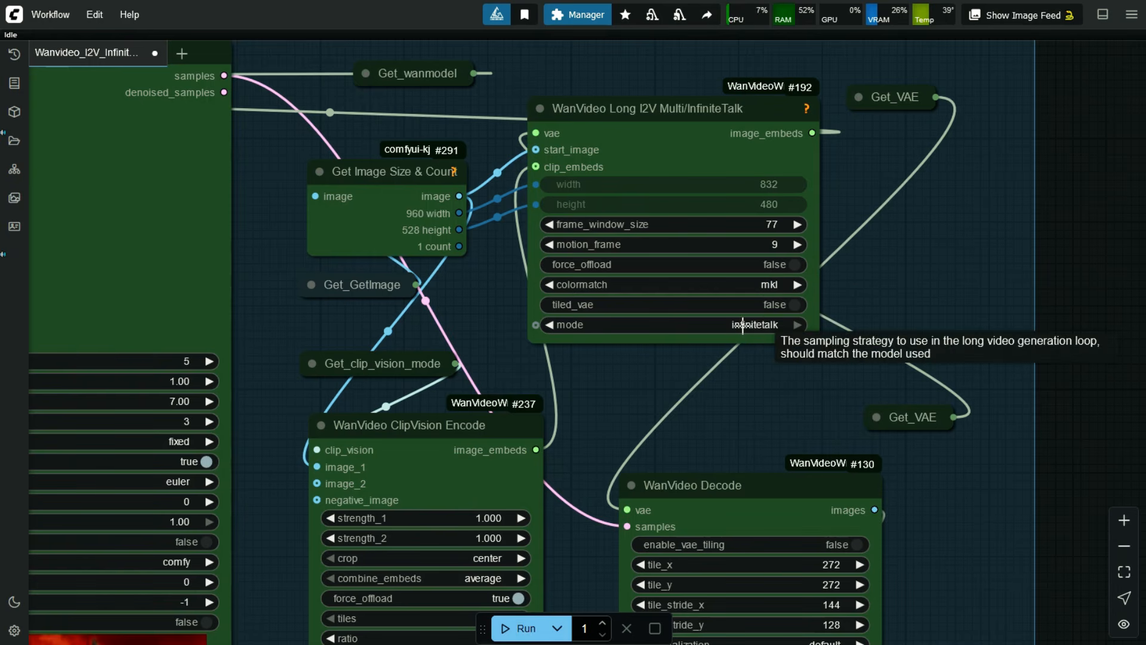
{"action": "left_click", "coordinate": [780, 305]}
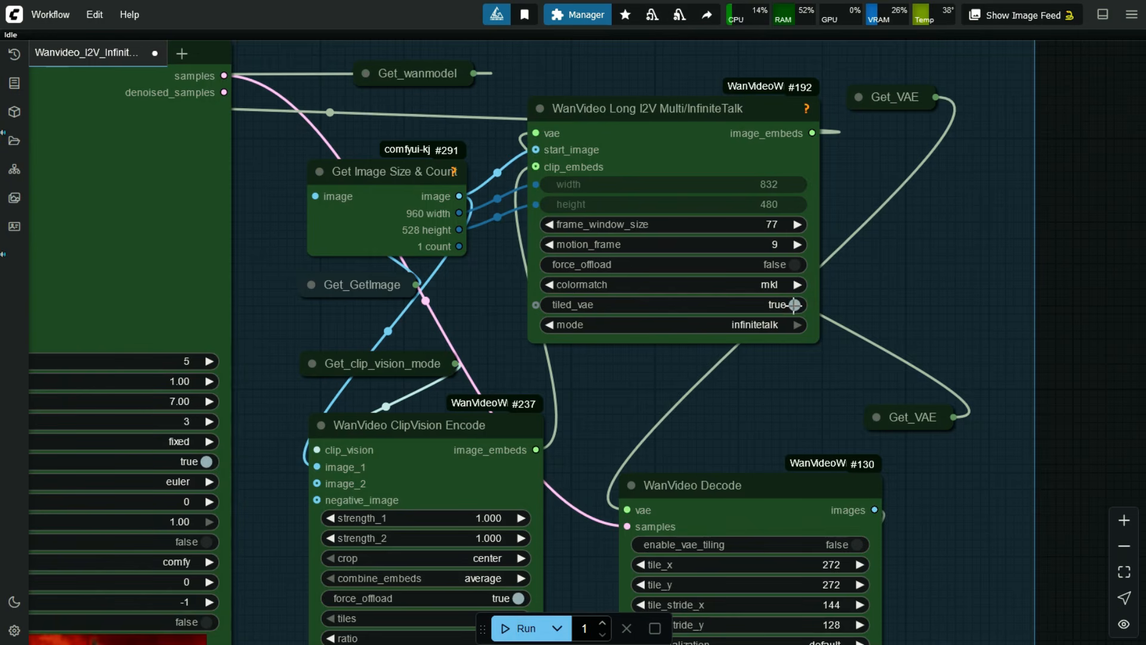
{"action": "left_click", "coordinate": [789, 304]}
{"action": "left_click", "coordinate": [789, 324]}
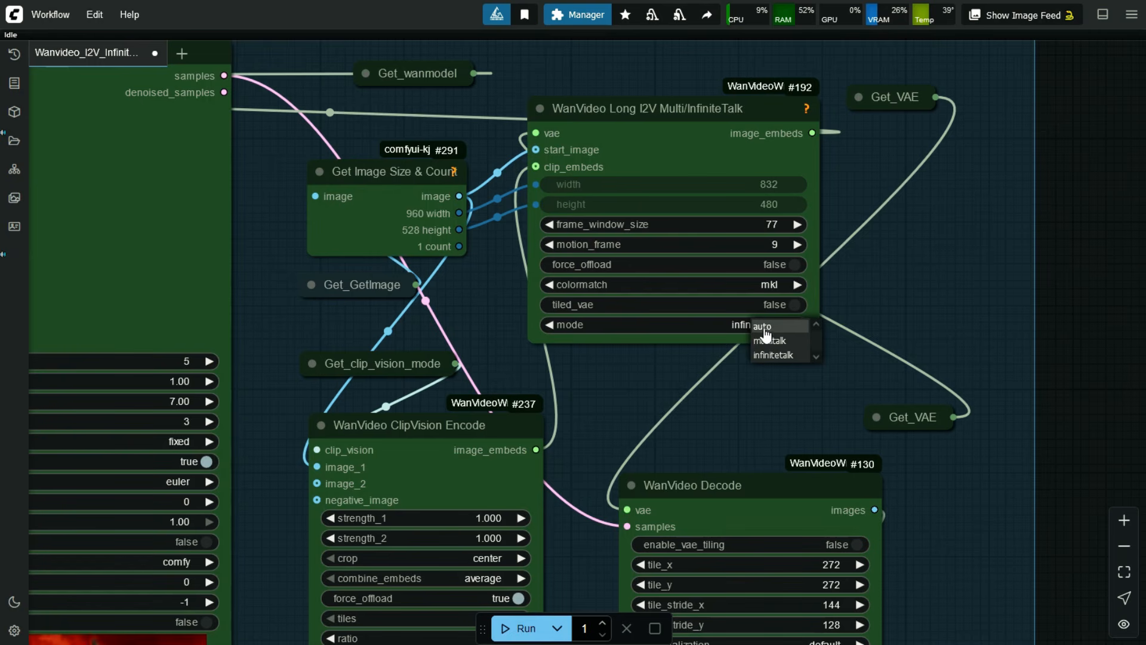
{"action": "left_click", "coordinate": [763, 354]}
- Fit the whole workflow in view and run it to generate the singing video
{"action": "left_click_drag", "start_coordinate": [718, 410], "coordinate": [927, 209]}
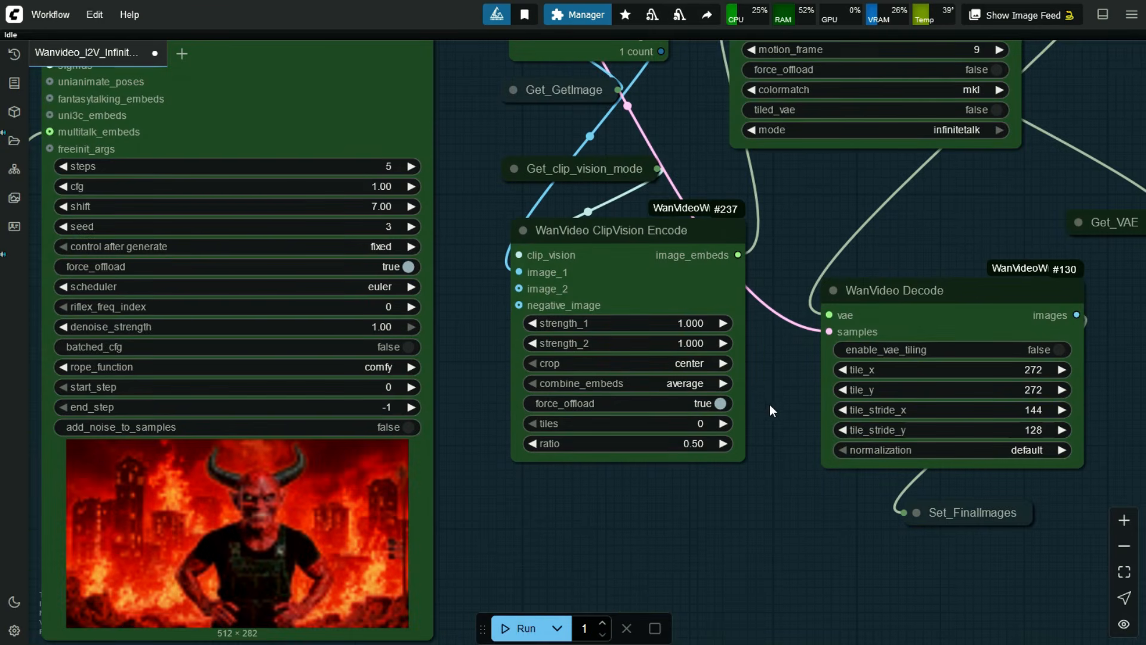
{"action": "scroll", "coordinate": [791, 436], "scroll_direction": "right", "scroll_amount": 3}
{"action": "left_click", "coordinate": [860, 319]}
{"action": "key", "text": "."}
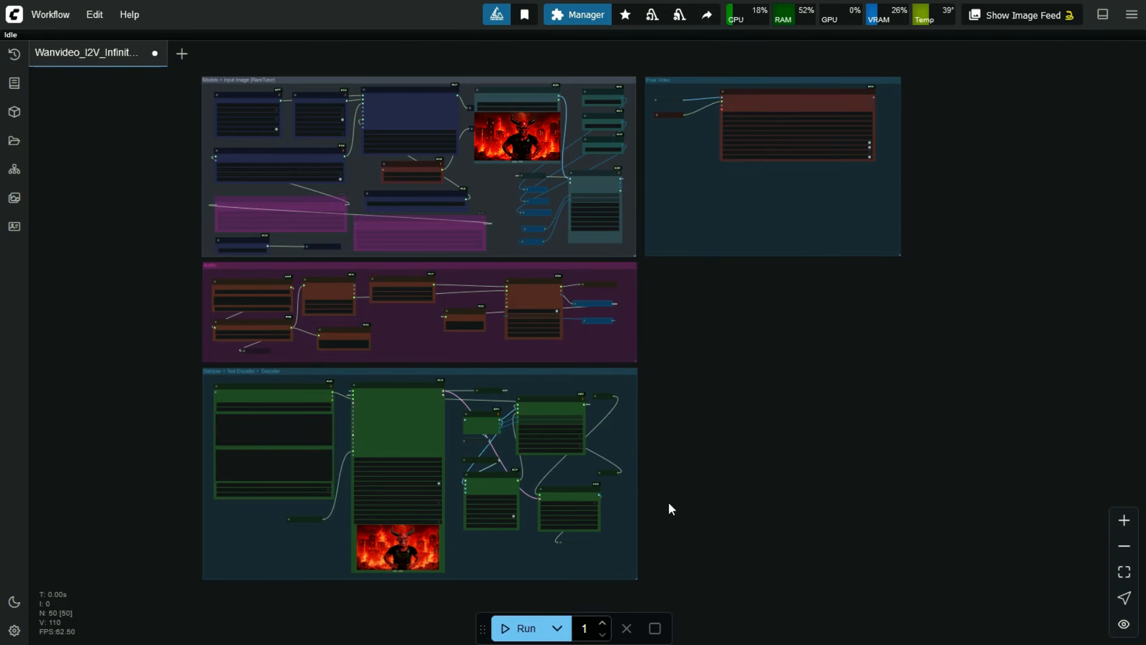
{"action": "left_click", "coordinate": [526, 635]}
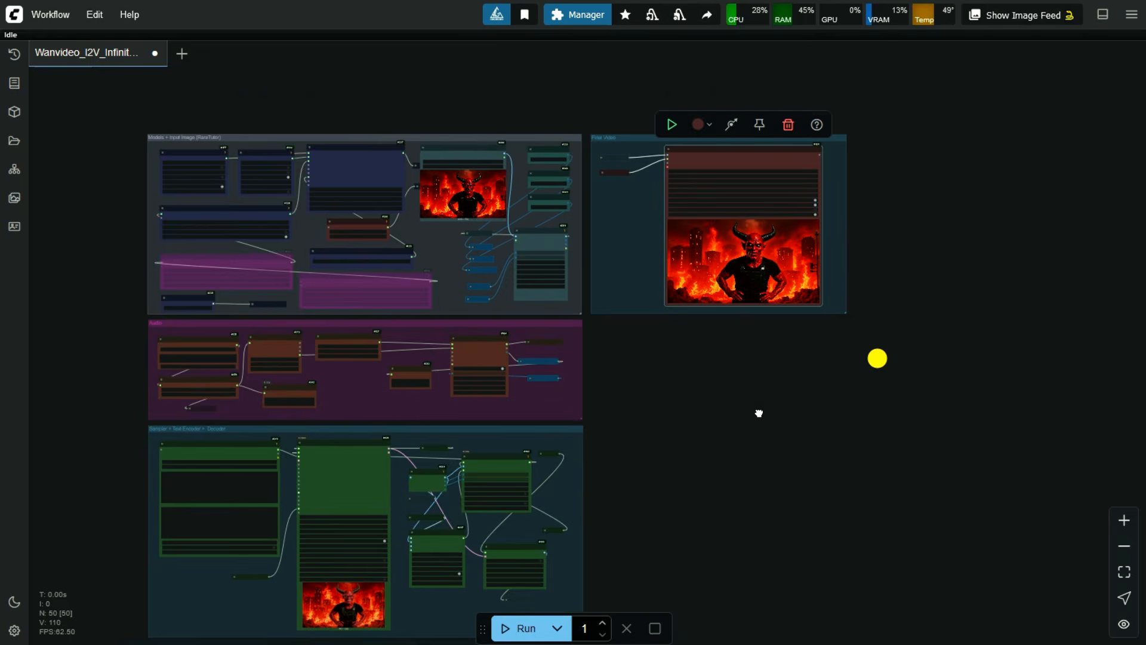
- Inspect the generated character video in the Final Video group
{"action": "scroll", "coordinate": [719, 357], "scroll_direction": "up", "scroll_amount": 3}
{"action": "left_click_drag", "start_coordinate": [719, 340], "coordinate": [662, 410]}
{"action": "scroll", "coordinate": [665, 410], "scroll_direction": "up", "scroll_amount": 3}
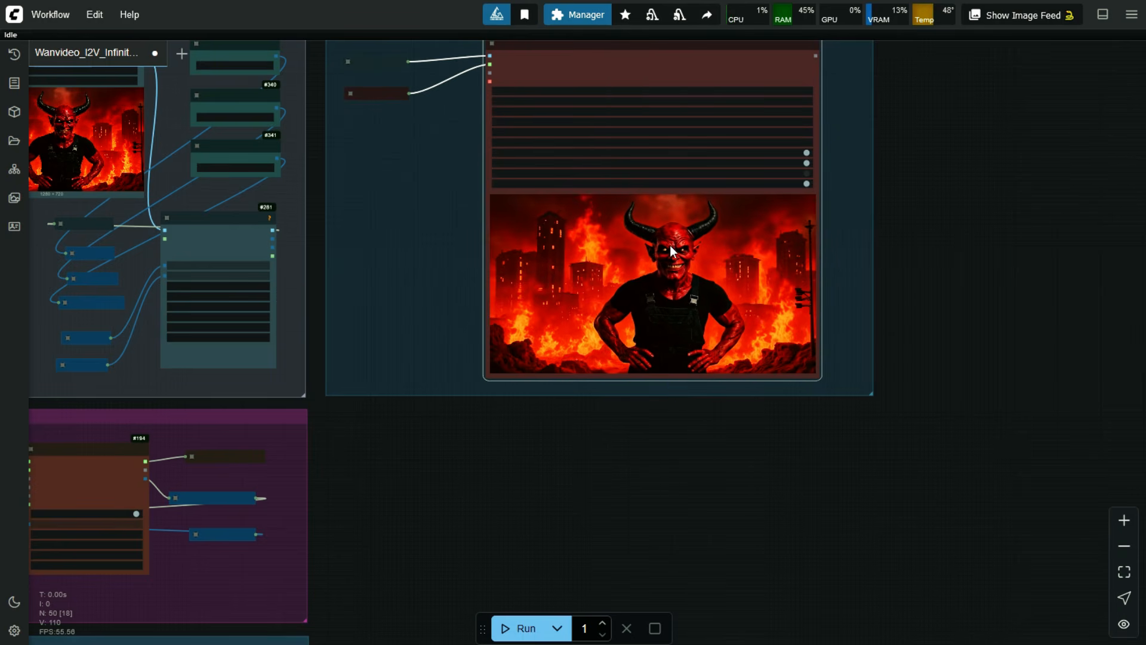
{"action": "scroll", "coordinate": [848, 241], "scroll_direction": "up", "scroll_amount": 6}
- Examine the two-person workflow's model loaders, input image and size nodes, and the Audio, Audio2, Audio3 and Audio4 groups
{"action": "scroll", "coordinate": [159, 197], "scroll_direction": "up", "scroll_amount": 2}
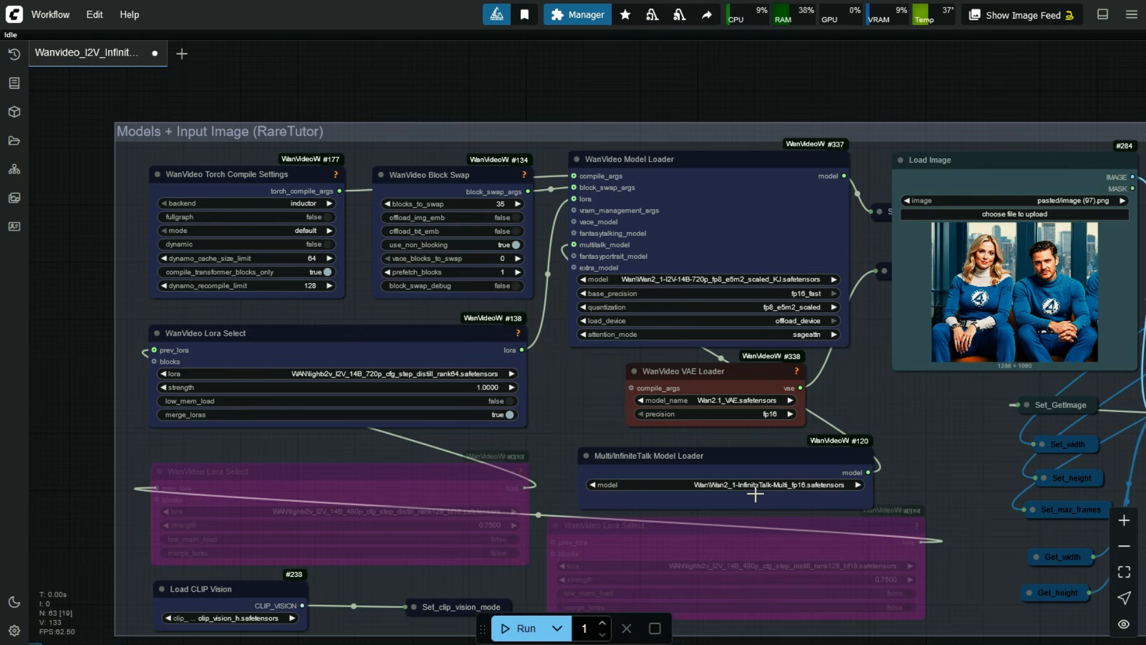
{"action": "left_click_drag", "start_coordinate": [979, 137], "coordinate": [711, 106]}
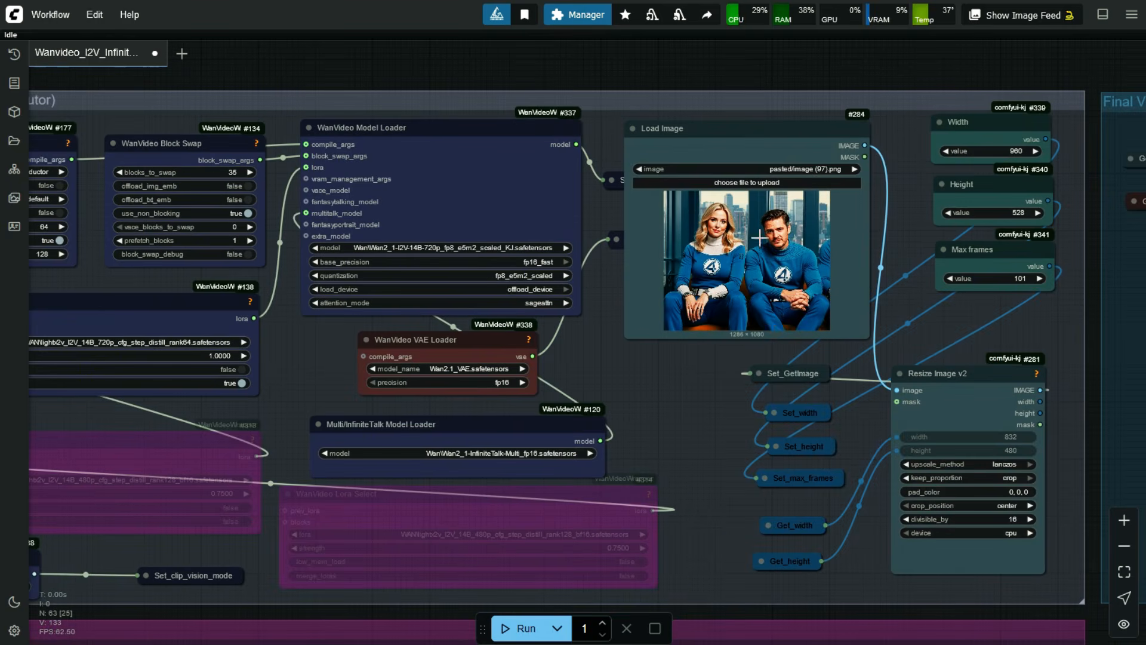
{"action": "left_click_drag", "start_coordinate": [965, 83], "coordinate": [924, 67]}
{"action": "scroll", "coordinate": [927, 77], "scroll_direction": "down", "scroll_amount": 1}
{"action": "scroll", "coordinate": [982, 256], "scroll_direction": "up", "scroll_amount": 1}
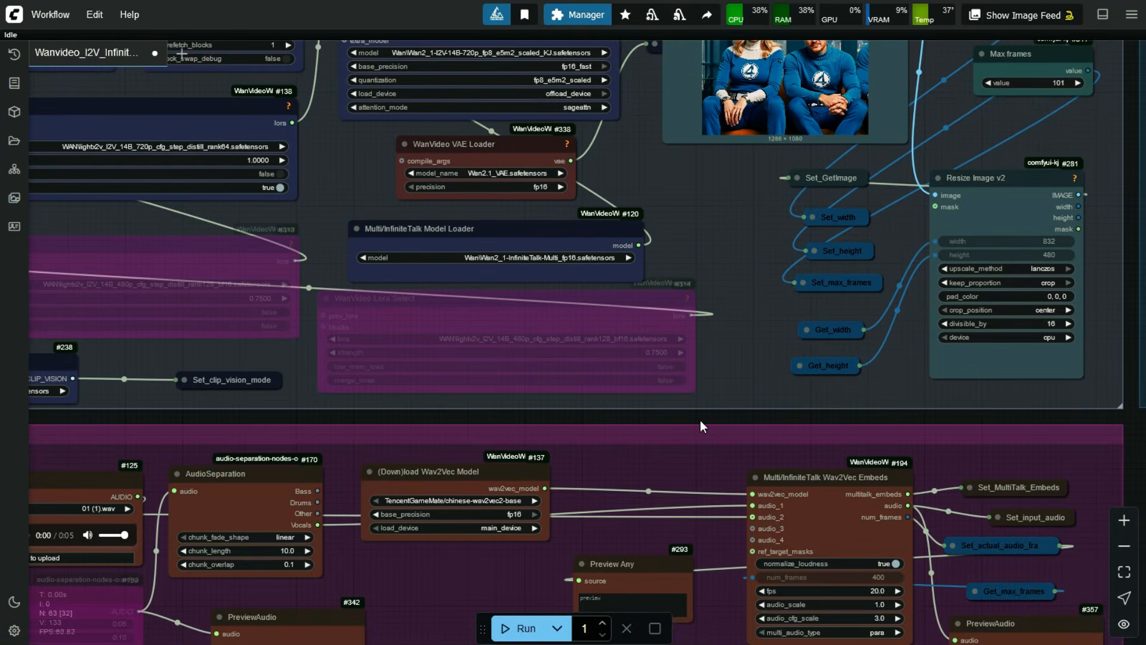
{"action": "left_click_drag", "start_coordinate": [700, 420], "coordinate": [1030, 161]}
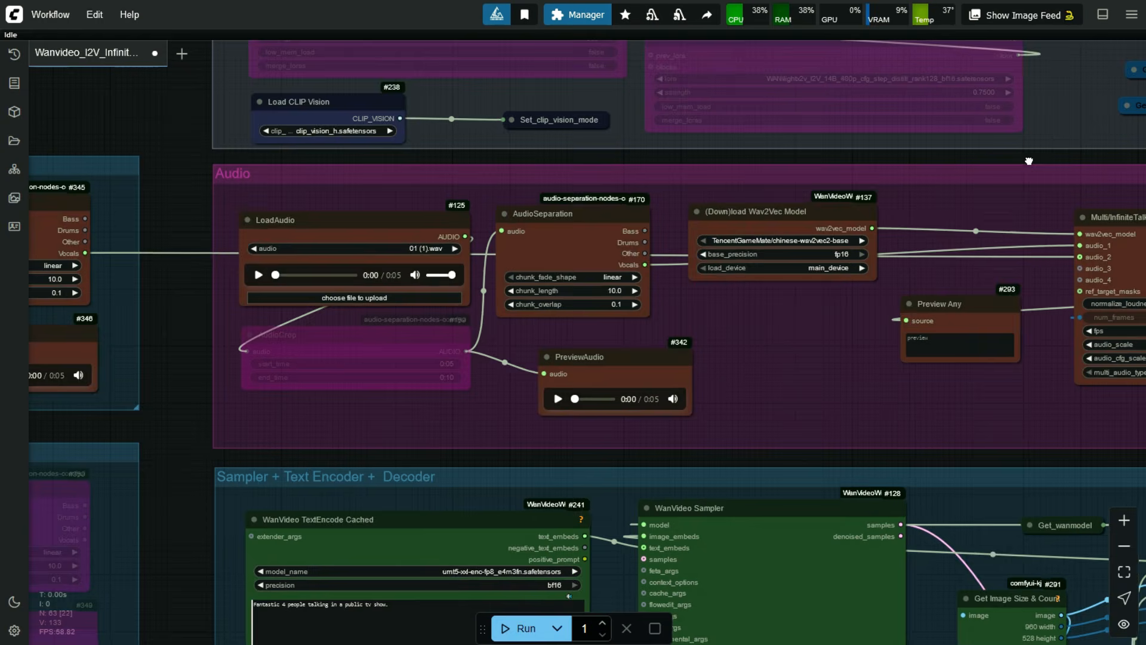
{"action": "left_click_drag", "start_coordinate": [179, 349], "coordinate": [684, 303]}
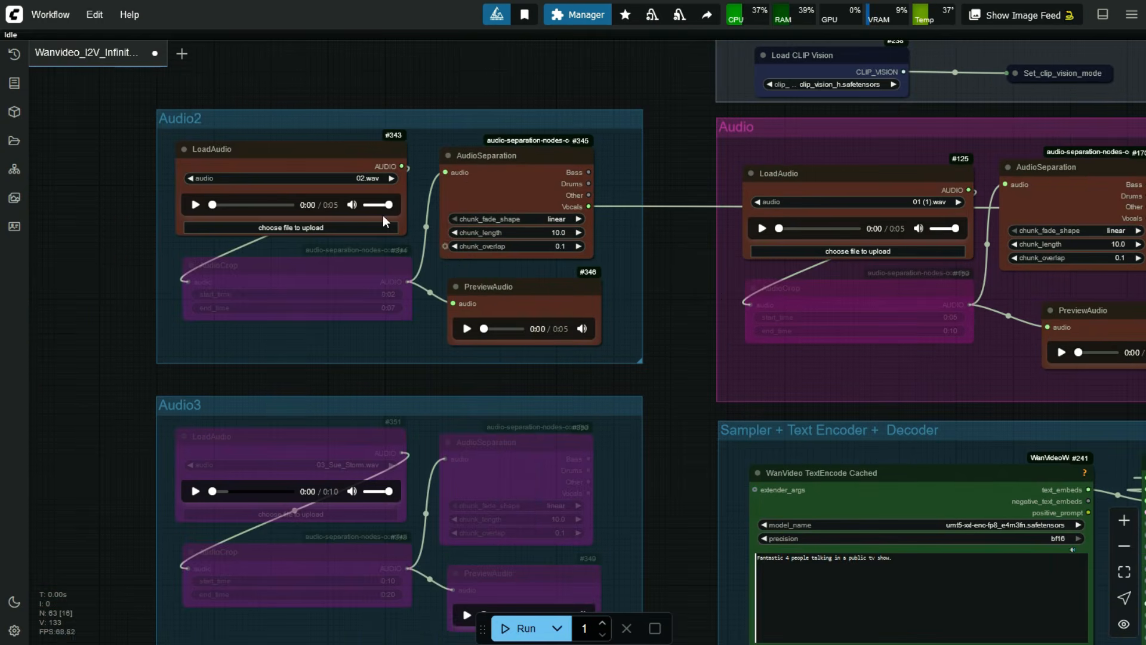
{"action": "scroll", "coordinate": [116, 453], "scroll_direction": "down", "scroll_amount": 4}
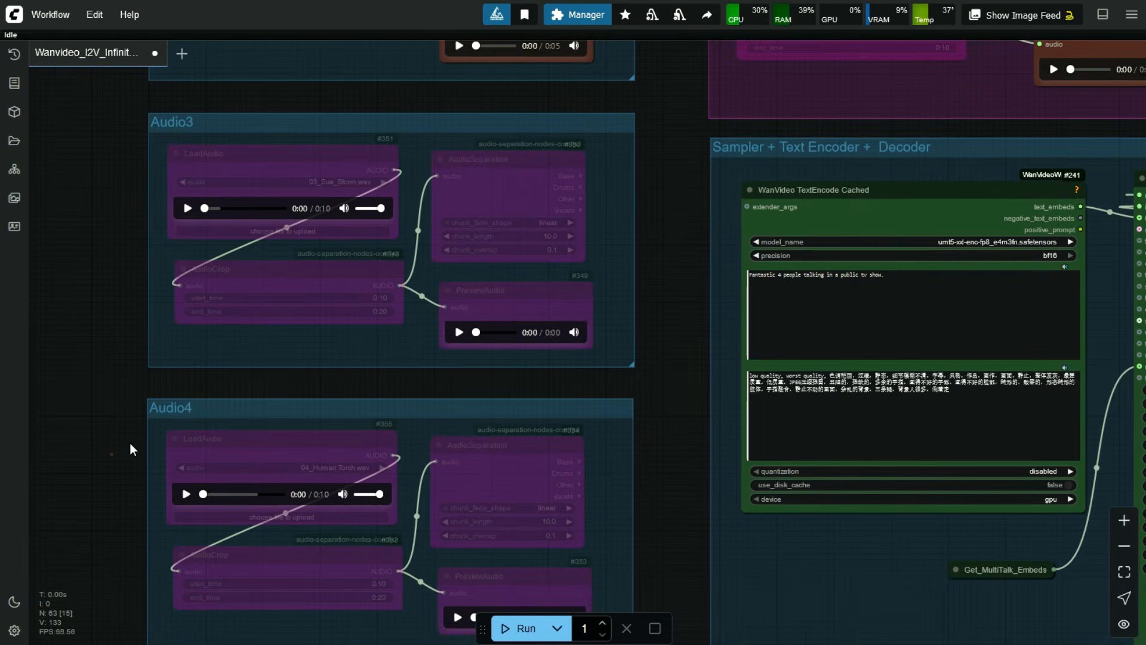
{"action": "scroll", "coordinate": [99, 230], "scroll_direction": "up", "scroll_amount": 3}
{"action": "left_click_drag", "start_coordinate": [638, 297], "coordinate": [629, 381]}
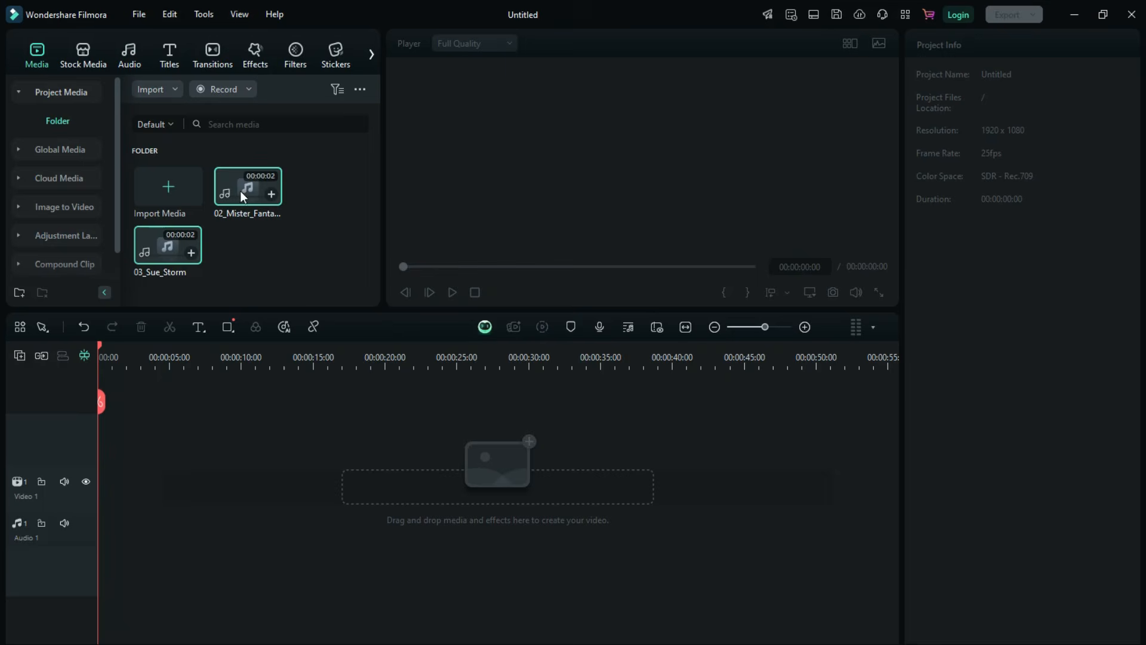
- In Filmora, place the 02_Mister_Fantastic and 03_Sue_Storm clips one after the other on the timeline and play them
{"action": "left_click_drag", "start_coordinate": [240, 191], "coordinate": [102, 492]}
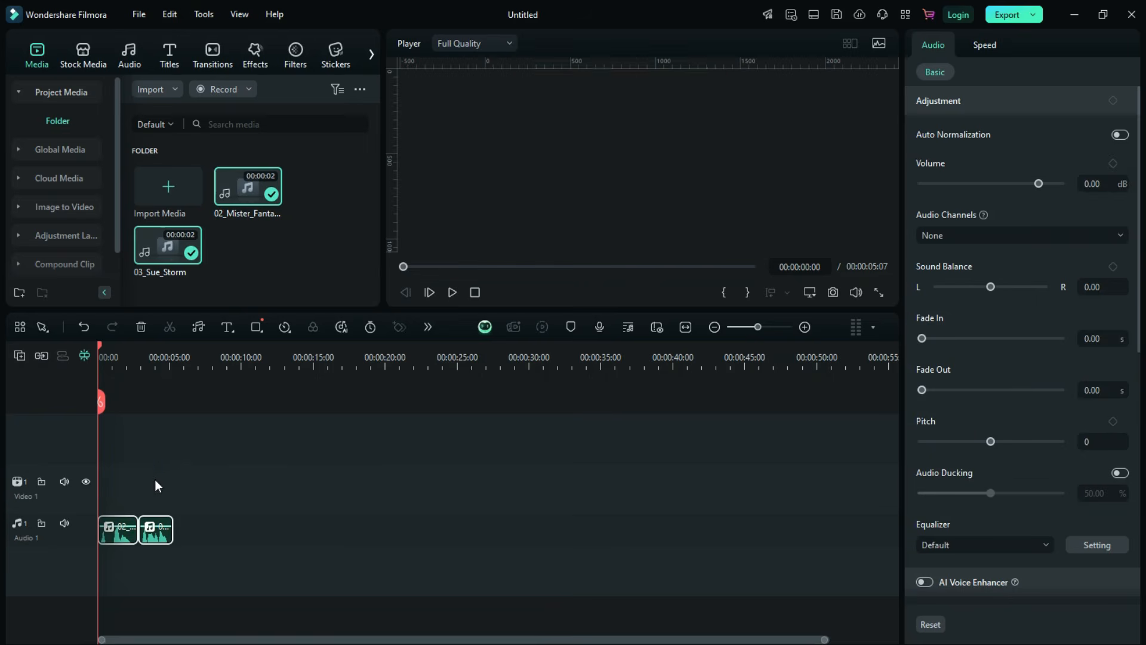
{"action": "key", "text": "space"}
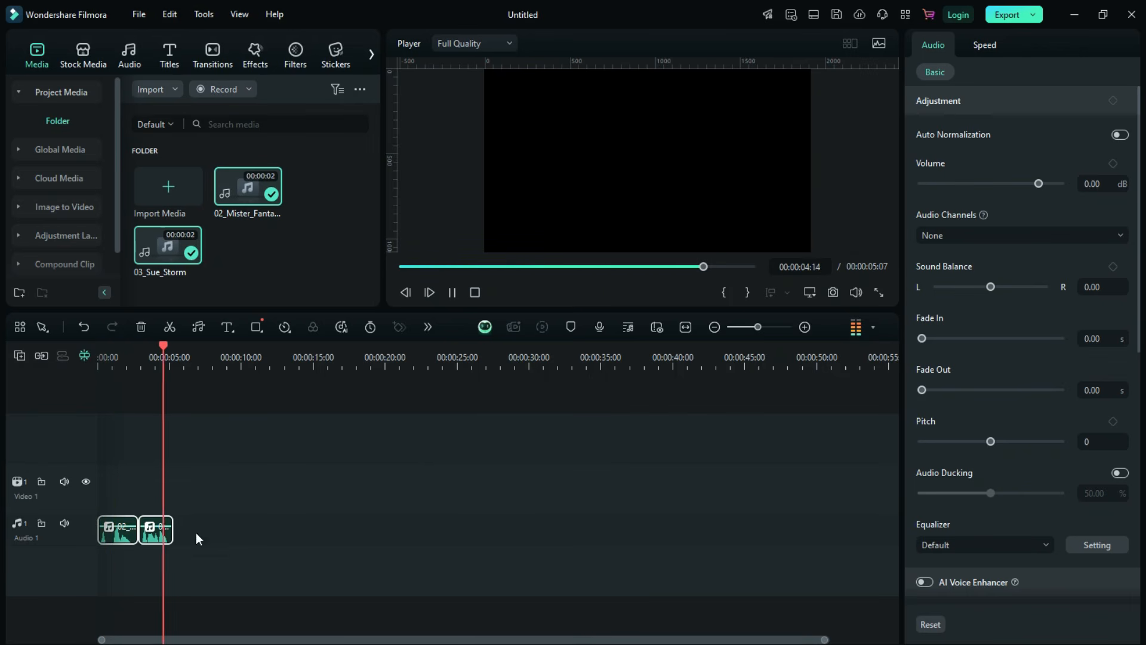
- Add an audio track, arrange 03_Sue_Storm before 02_Mister_Fantastic on one track, and mute the 02_Mister_Fantastic clip
{"action": "left_click_drag", "start_coordinate": [119, 538], "coordinate": [157, 510]}
{"action": "left_click", "coordinate": [154, 492]}
{"action": "right_click", "coordinate": [82, 526]}
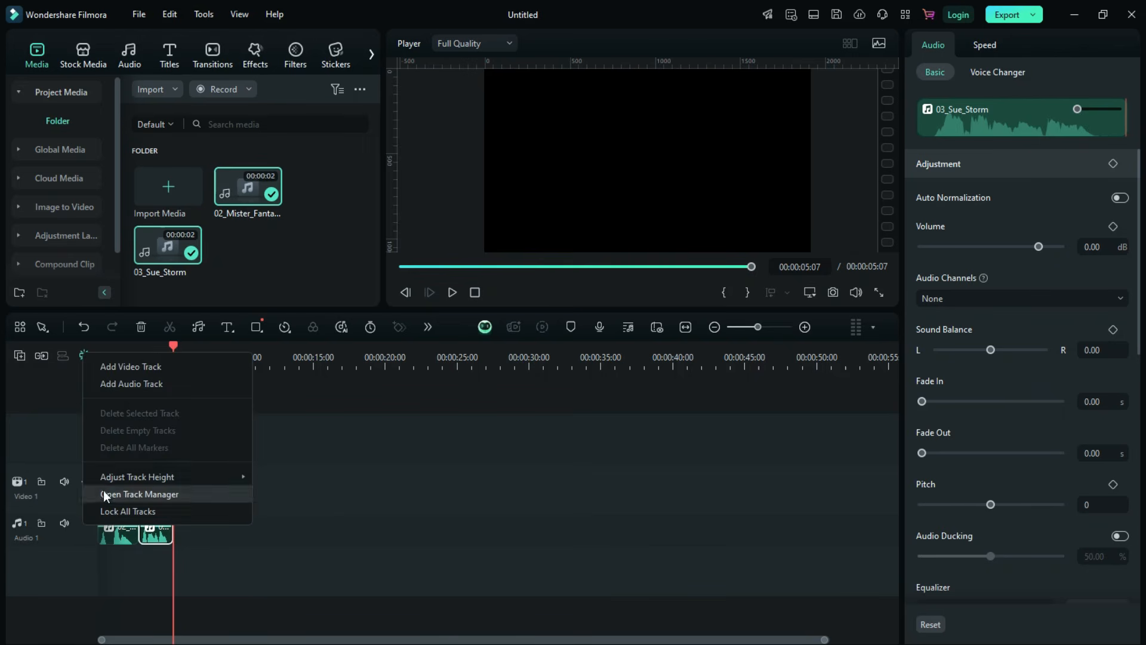
{"action": "left_click", "coordinate": [137, 385]}
{"action": "left_click_drag", "start_coordinate": [153, 508], "coordinate": [210, 545]}
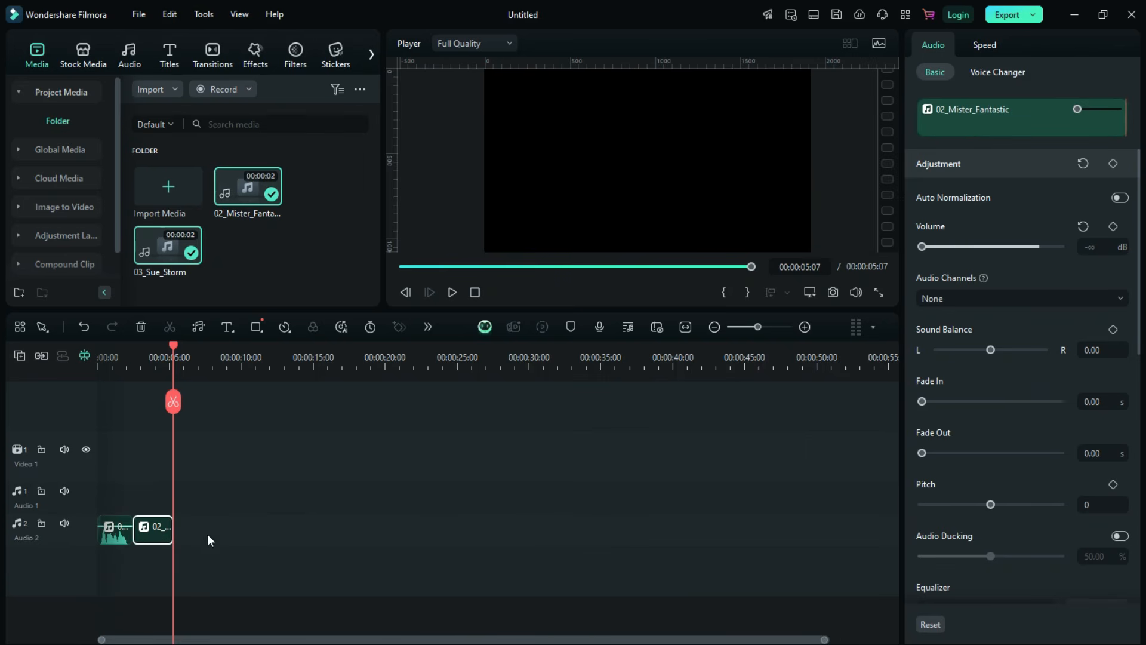
- Export the timeline audio as a WAV file named 01 and close the export window
{"action": "left_click", "coordinate": [1007, 17]}
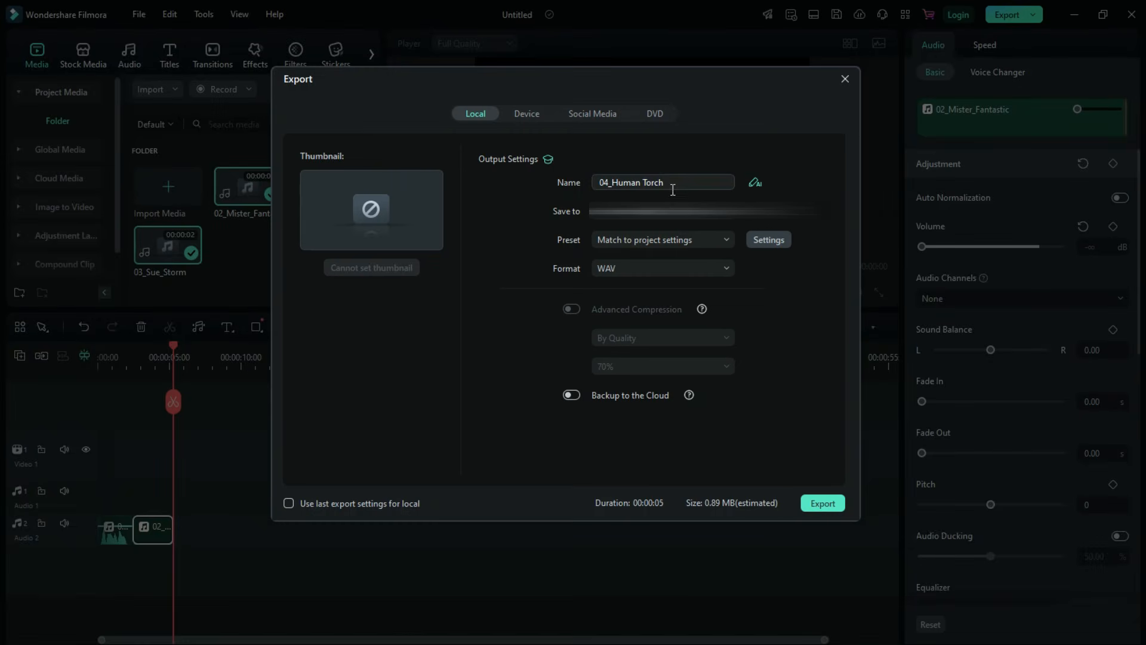
{"action": "left_click_drag", "start_coordinate": [675, 183], "coordinate": [611, 180]}
{"action": "type", "text": "01"}
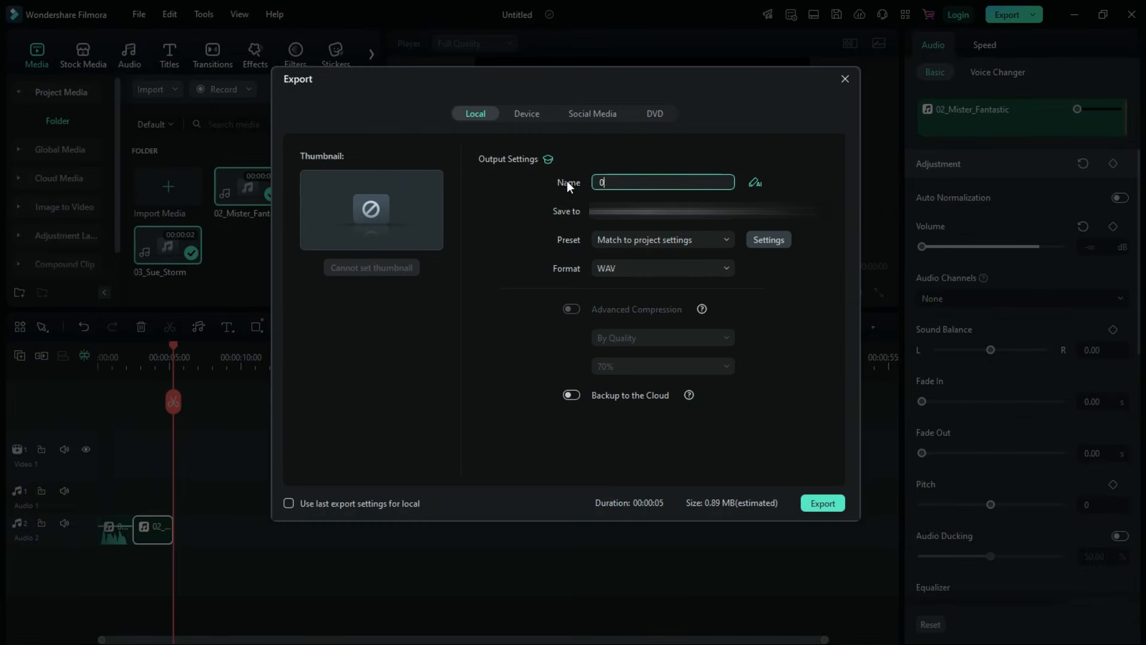
{"action": "left_click", "coordinate": [822, 503]}
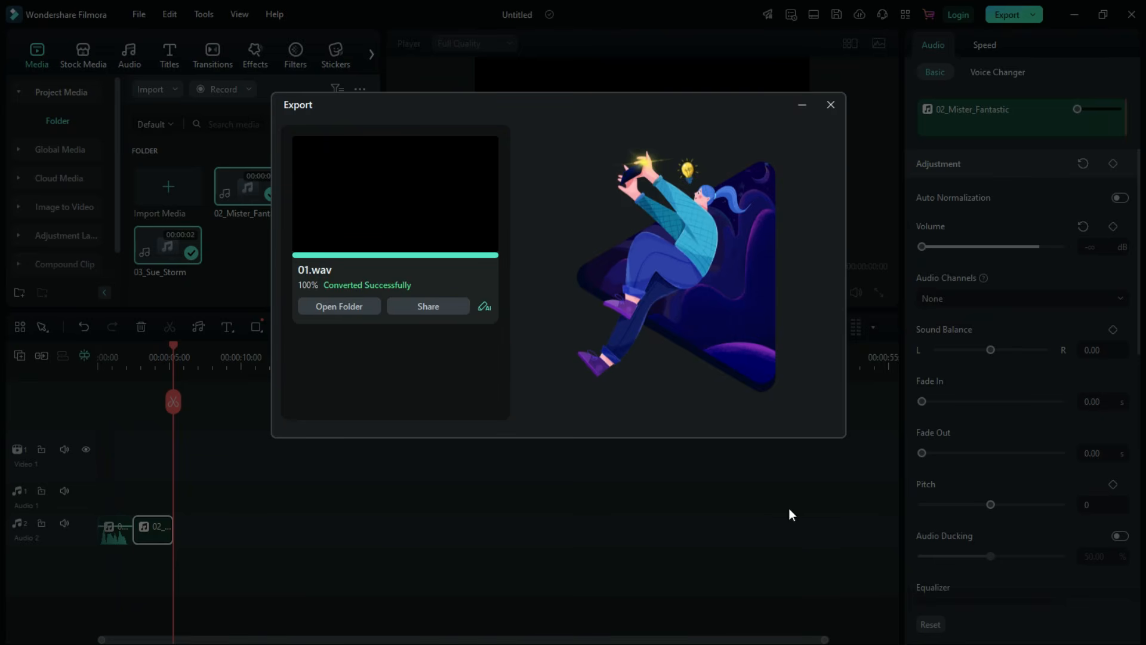
{"action": "left_click", "coordinate": [829, 105]}
- Mute the 03_Sue_Storm clip and restore the volume of the 02_Mister_Fantastic clip
{"action": "left_click", "coordinate": [111, 531]}
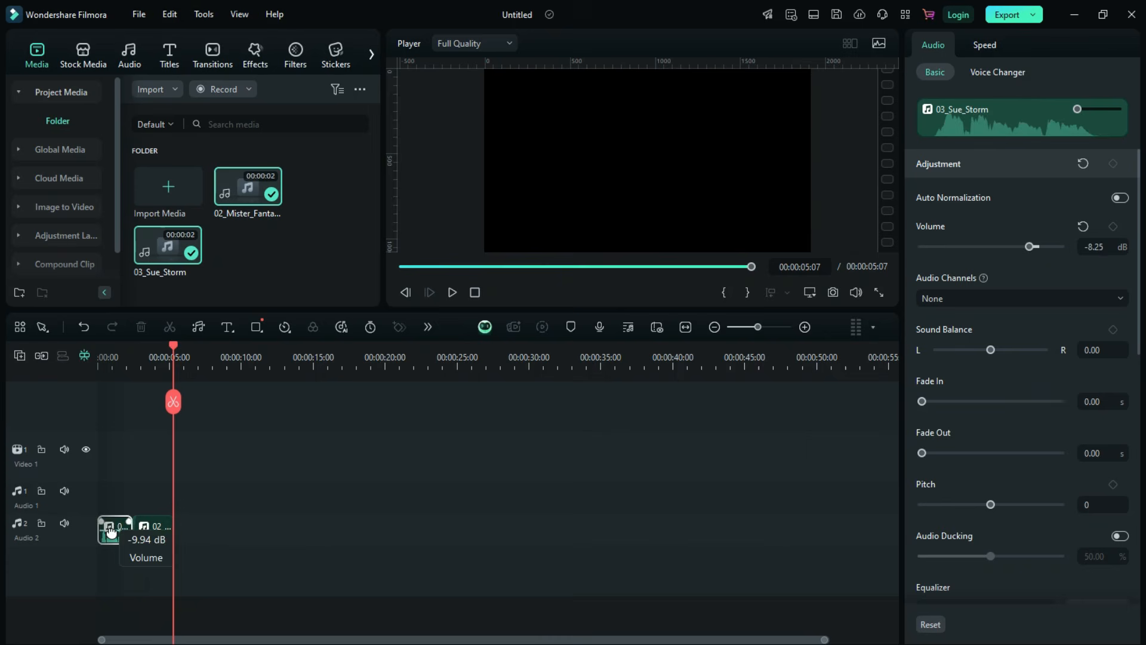
{"action": "left_click", "coordinate": [144, 529]}
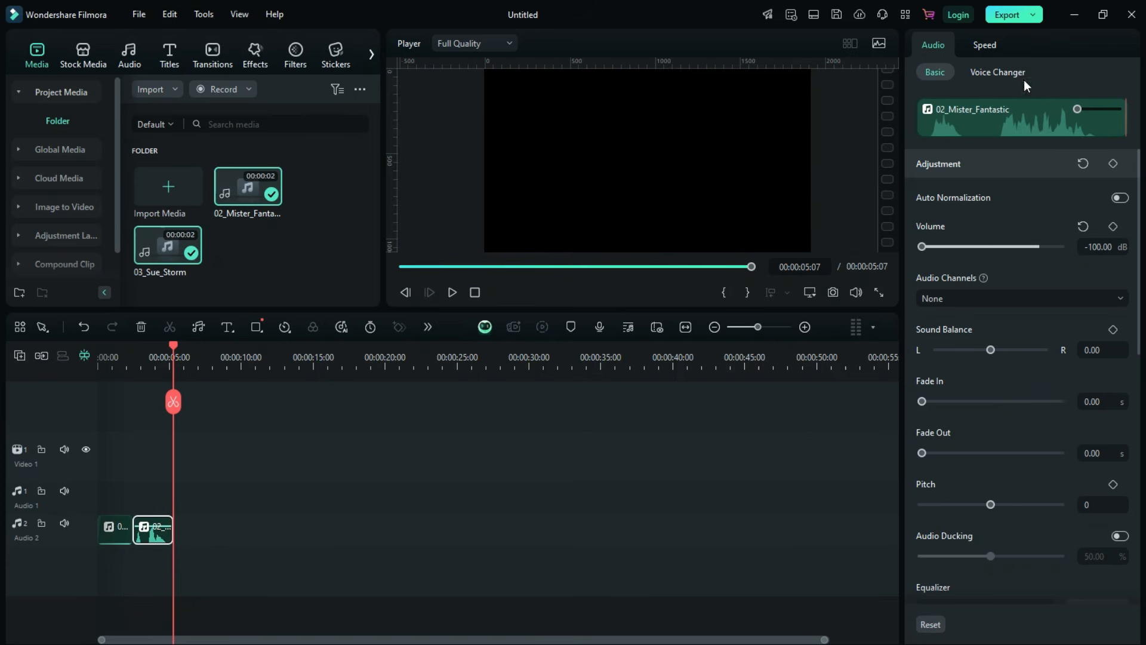
- Export the timeline audio as a WAV file named 02
{"action": "key", "text": "ctrl+e"}
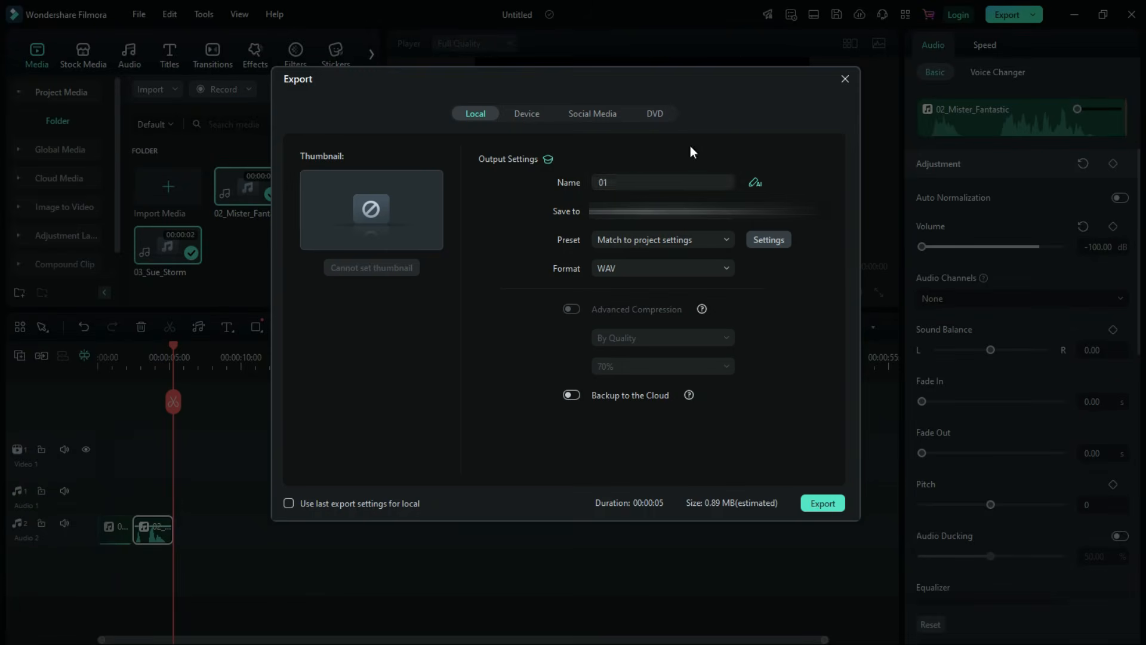
{"action": "left_click", "coordinate": [627, 180]}
{"action": "left_click", "coordinate": [822, 504]}
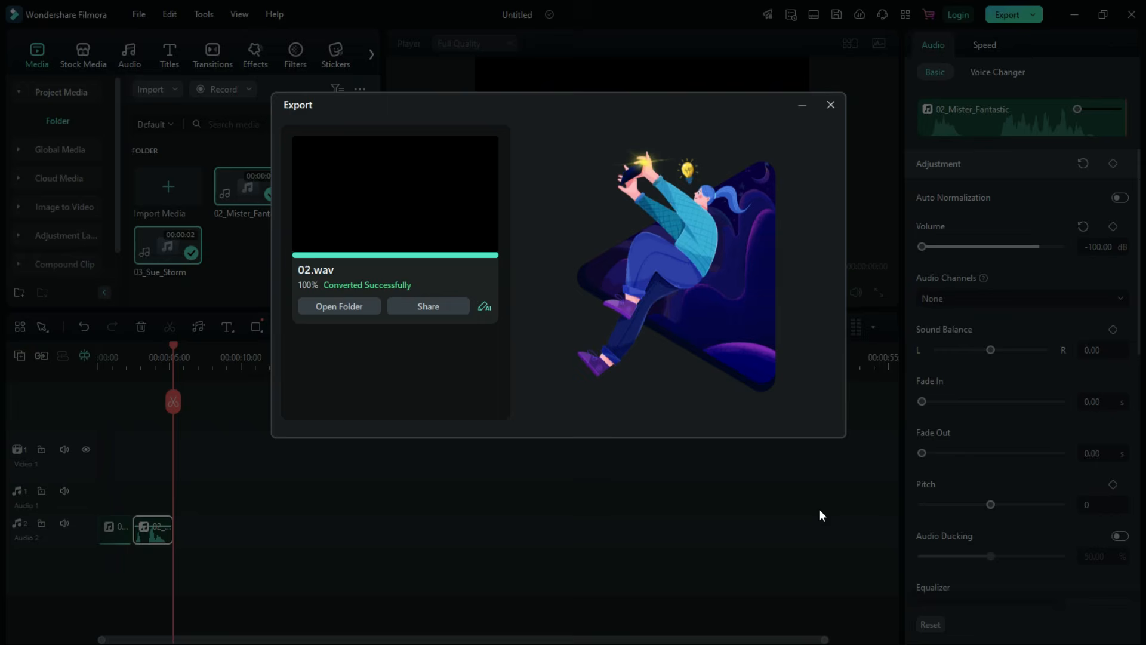
- Close the export window, switch to ComfyUI, and save the workflow with the Audio group renamed to Audio1
{"action": "left_click", "coordinate": [831, 104]}
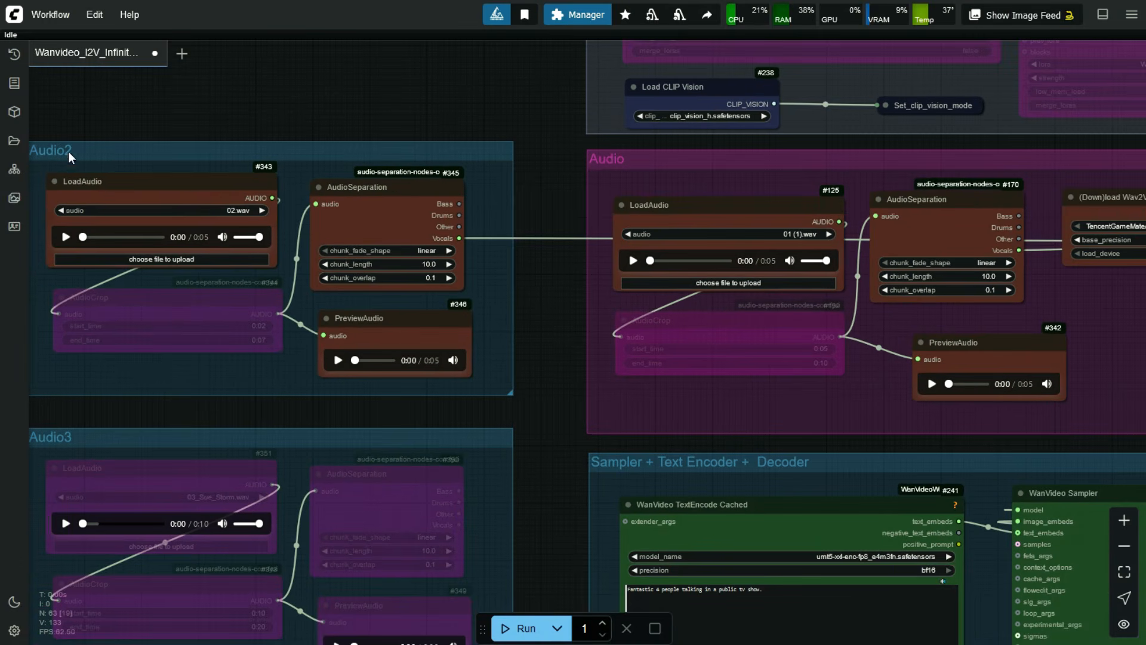
{"action": "double_click", "coordinate": [622, 160]}
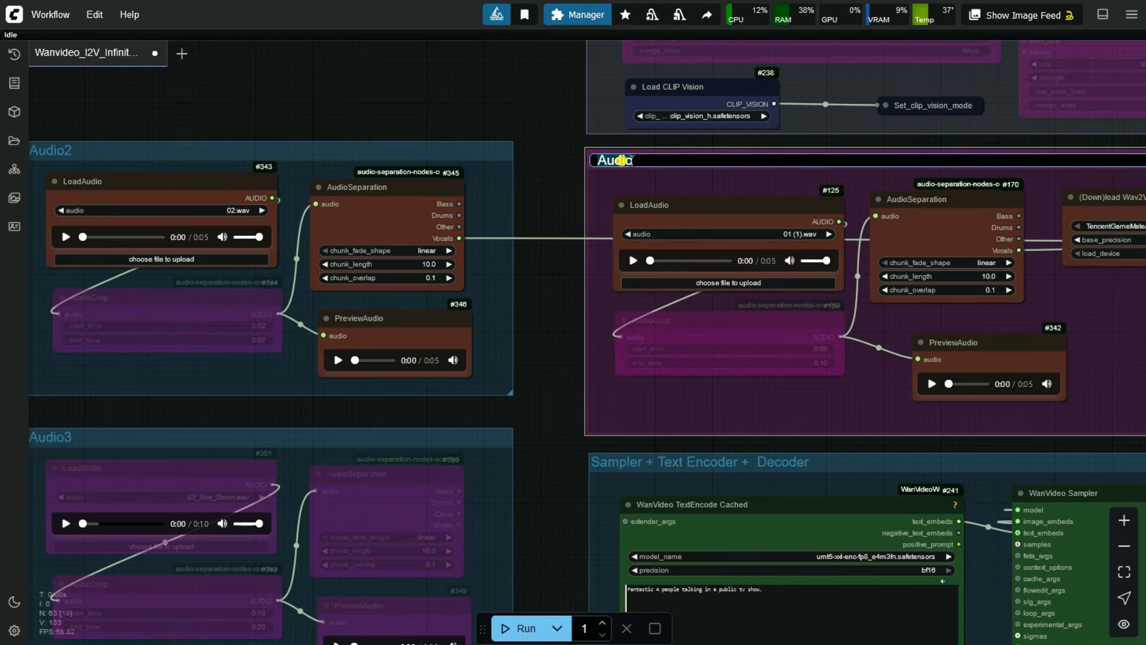
{"action": "type", "text": "1"}
{"action": "key", "text": "Return"}
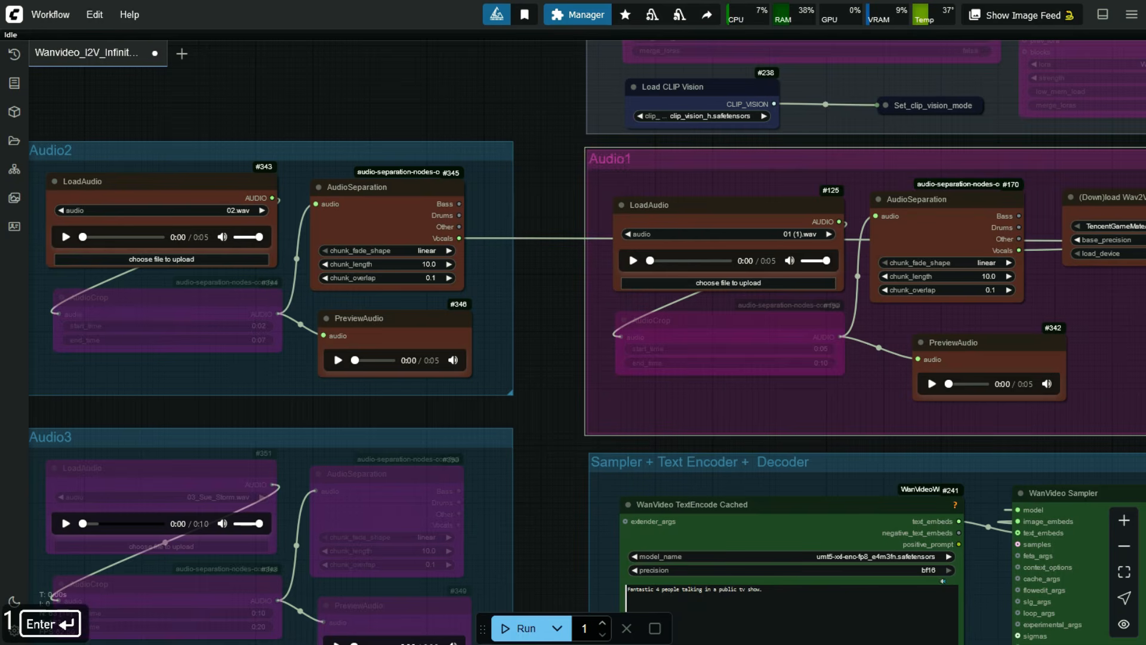
{"action": "left_click", "coordinate": [51, 14]}
{"action": "left_click", "coordinate": [66, 124]}
- Inspect the multi_audio_type options of the MultiTalk/InfiniteTalk Wav2Vec Embeds node and play its combined audio preview
{"action": "left_click_drag", "start_coordinate": [538, 147], "coordinate": [253, 155]}
{"action": "left_click_drag", "start_coordinate": [273, 398], "coordinate": [128, 385]}
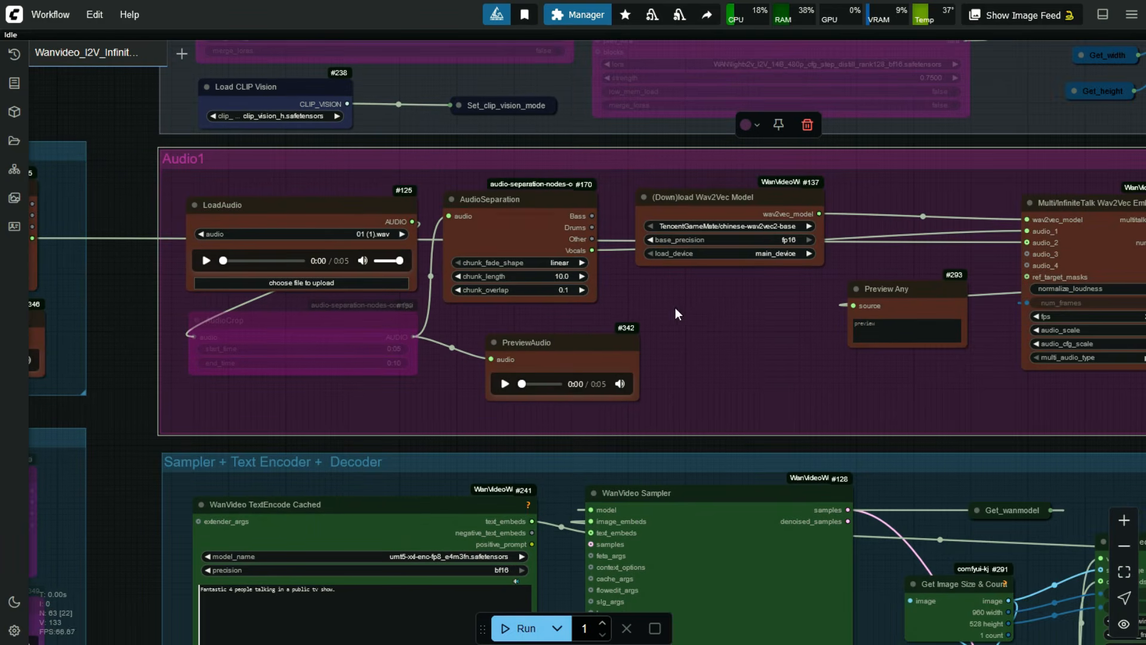
{"action": "left_click_drag", "start_coordinate": [133, 402], "coordinate": [9, 400]}
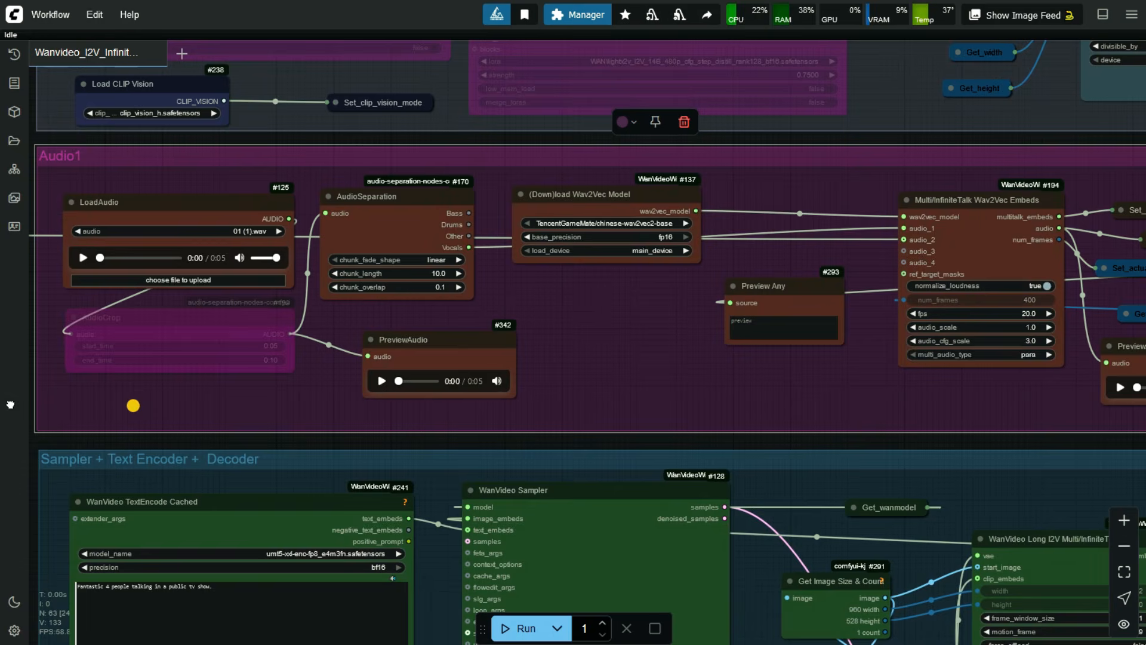
{"action": "left_click_drag", "start_coordinate": [795, 442], "coordinate": [651, 443]}
{"action": "left_click", "coordinate": [722, 357]}
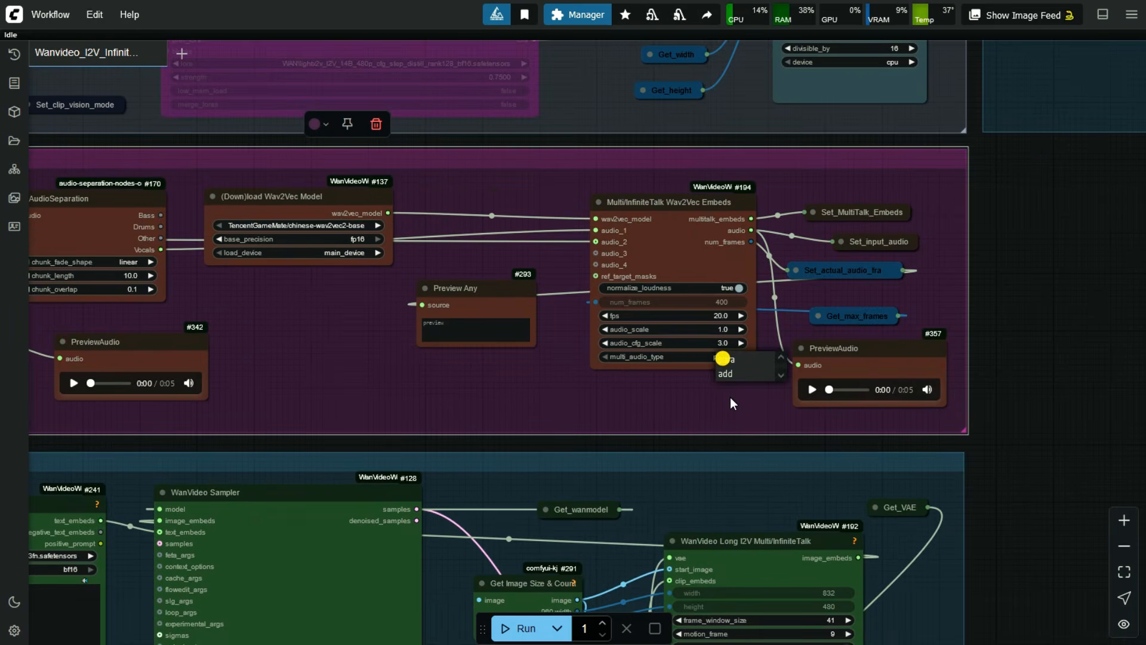
{"action": "left_click", "coordinate": [662, 443]}
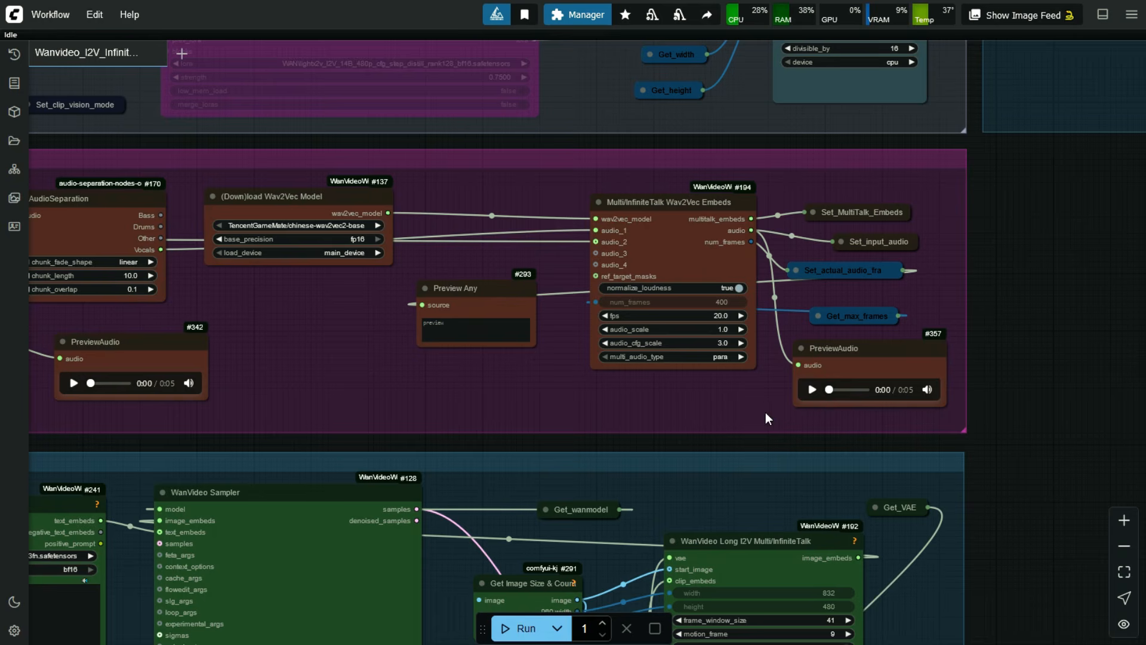
{"action": "left_click", "coordinate": [813, 389]}
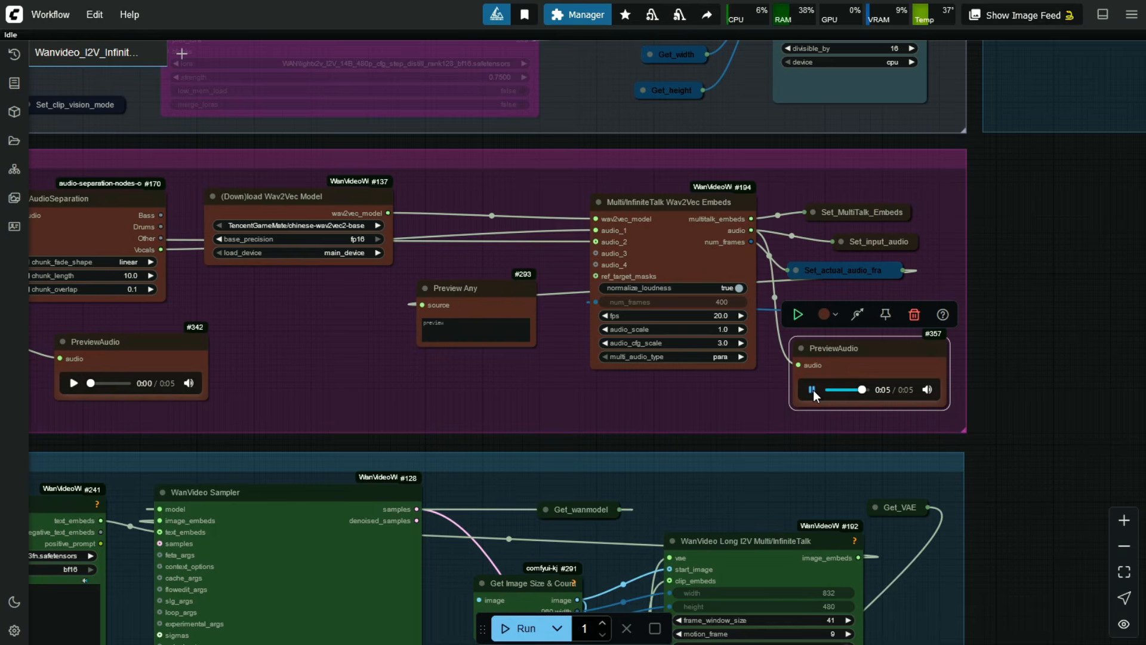
{"action": "left_click_drag", "start_coordinate": [994, 396], "coordinate": [1129, 349]}
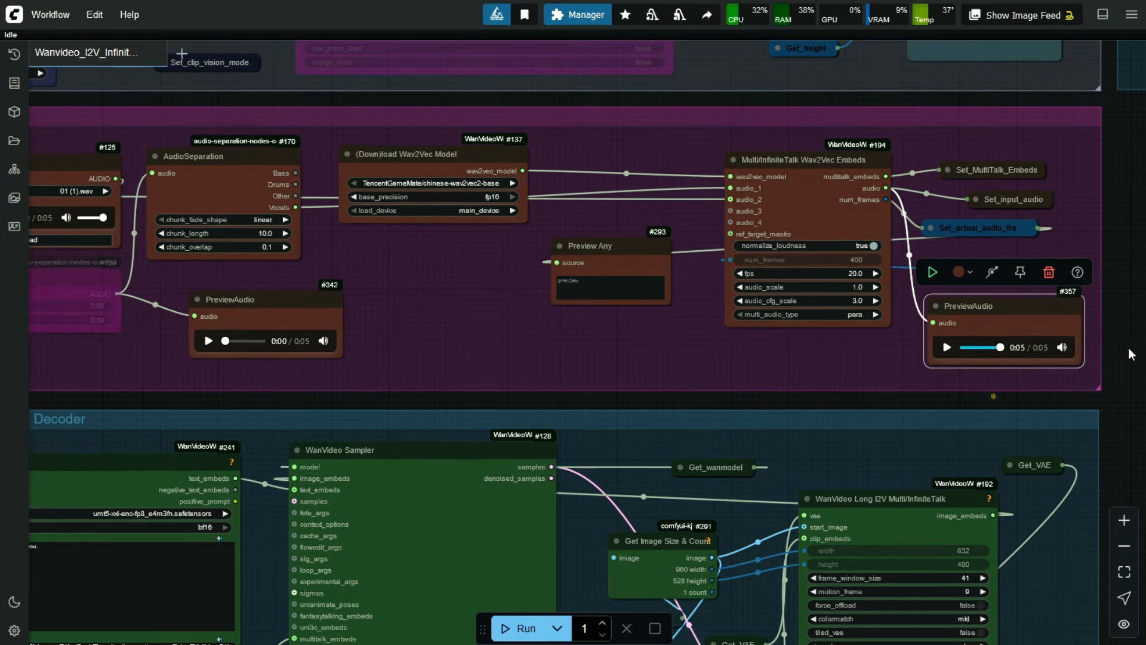
- Examine the text prompt, sampler, Long I2V and decode settings in the Sampler + Text Encoder + Decoder group
{"action": "scroll", "coordinate": [1128, 349], "scroll_direction": "down", "scroll_amount": 2}
{"action": "left_click_drag", "start_coordinate": [649, 389], "coordinate": [760, 208]}
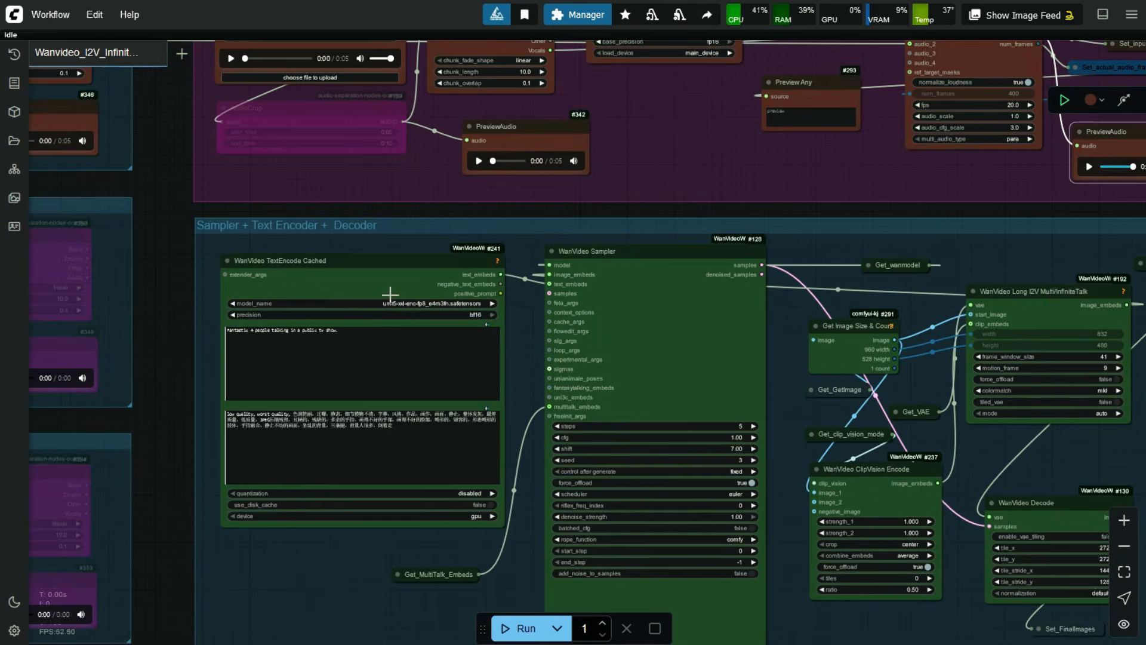
{"action": "scroll", "coordinate": [155, 343], "scroll_direction": "up", "scroll_amount": 2}
{"action": "scroll", "coordinate": [167, 337], "scroll_direction": "up", "scroll_amount": 4}
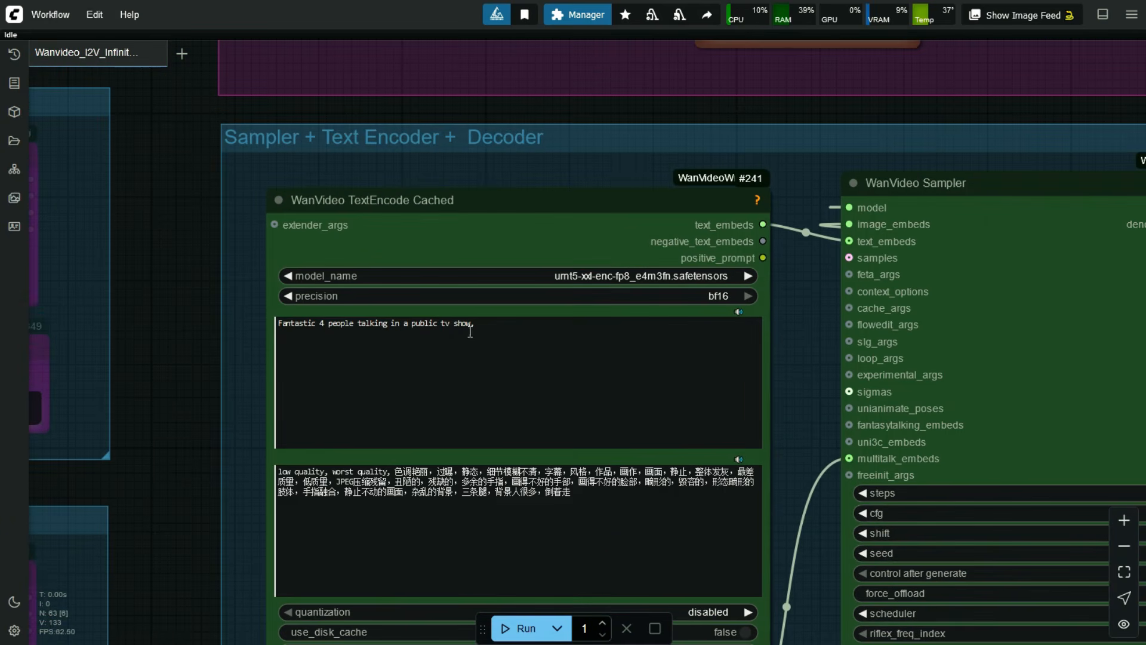
{"action": "scroll", "coordinate": [184, 251], "scroll_direction": "down", "scroll_amount": 4}
{"action": "scroll", "coordinate": [185, 251], "scroll_direction": "down", "scroll_amount": 2}
{"action": "scroll", "coordinate": [784, 378], "scroll_direction": "up", "scroll_amount": 2}
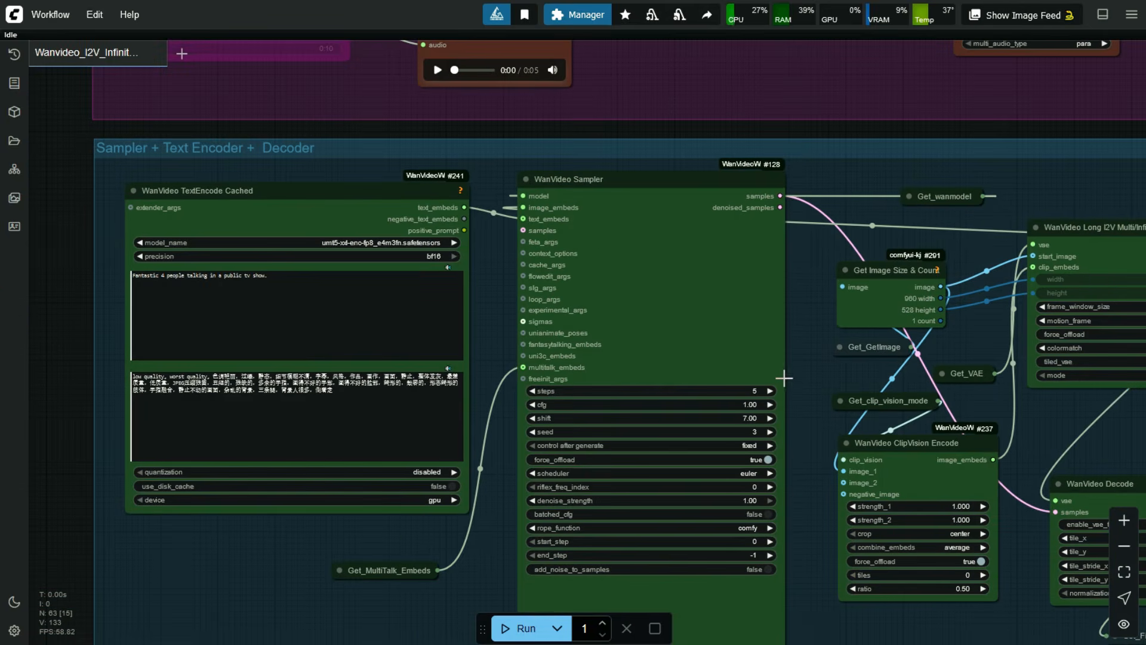
{"action": "left_click_drag", "start_coordinate": [808, 125], "coordinate": [778, 45]}
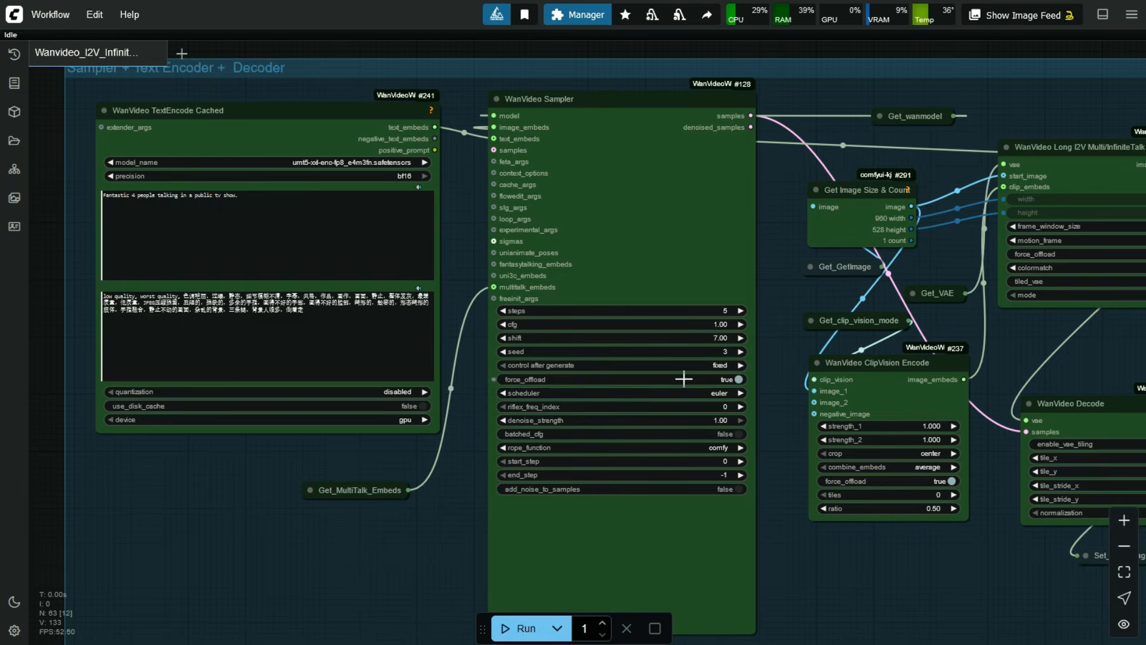
{"action": "scroll", "coordinate": [908, 568], "scroll_direction": "down", "scroll_amount": 1}
{"action": "left_click_drag", "start_coordinate": [898, 562], "coordinate": [580, 484]}
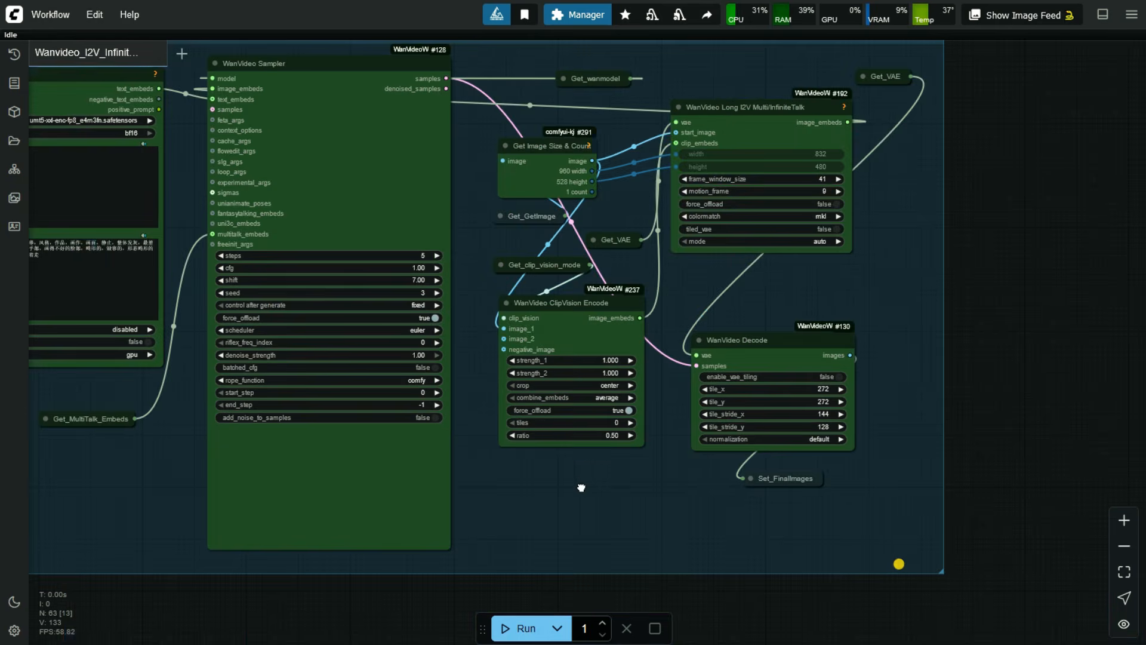
{"action": "scroll", "coordinate": [777, 235], "scroll_direction": "up", "scroll_amount": 2}
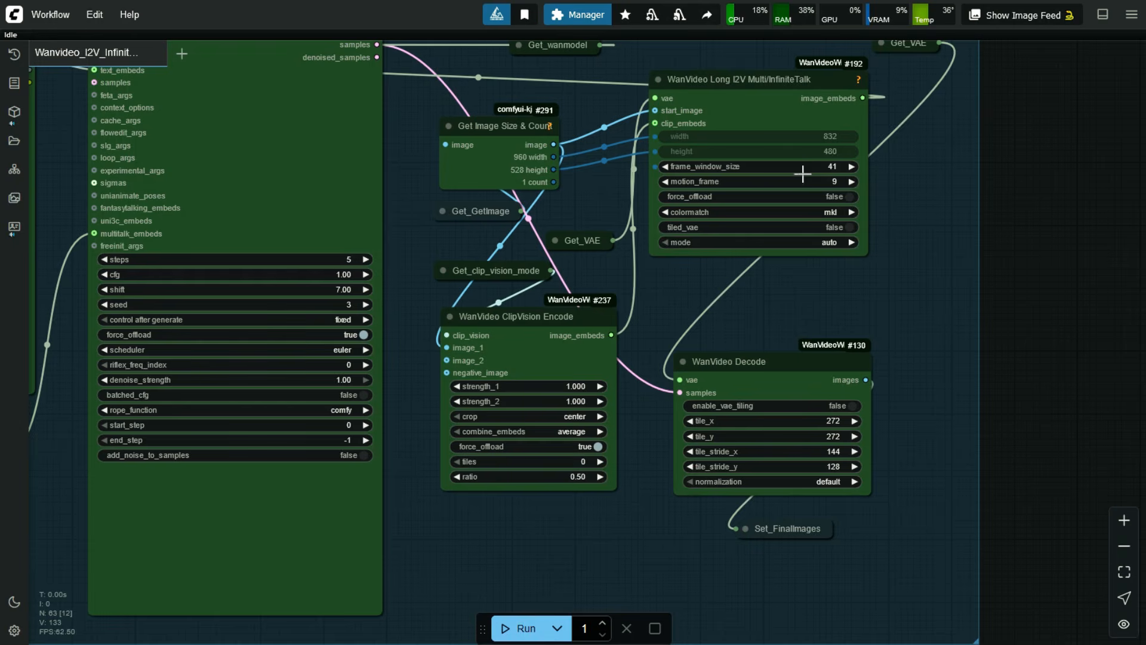
{"action": "scroll", "coordinate": [1035, 265], "scroll_direction": "down", "scroll_amount": 1}
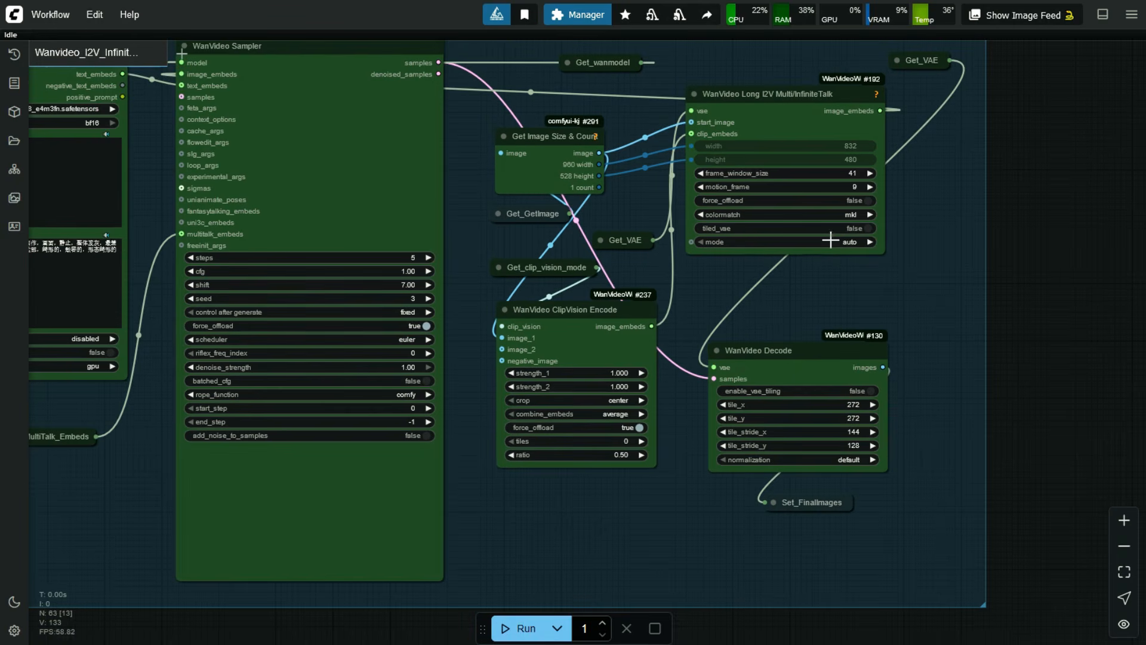
- Run the two-person image-to-video workflow and view the generated video in the Final Video group
{"action": "scroll", "coordinate": [1036, 406], "scroll_direction": "down", "scroll_amount": 6}
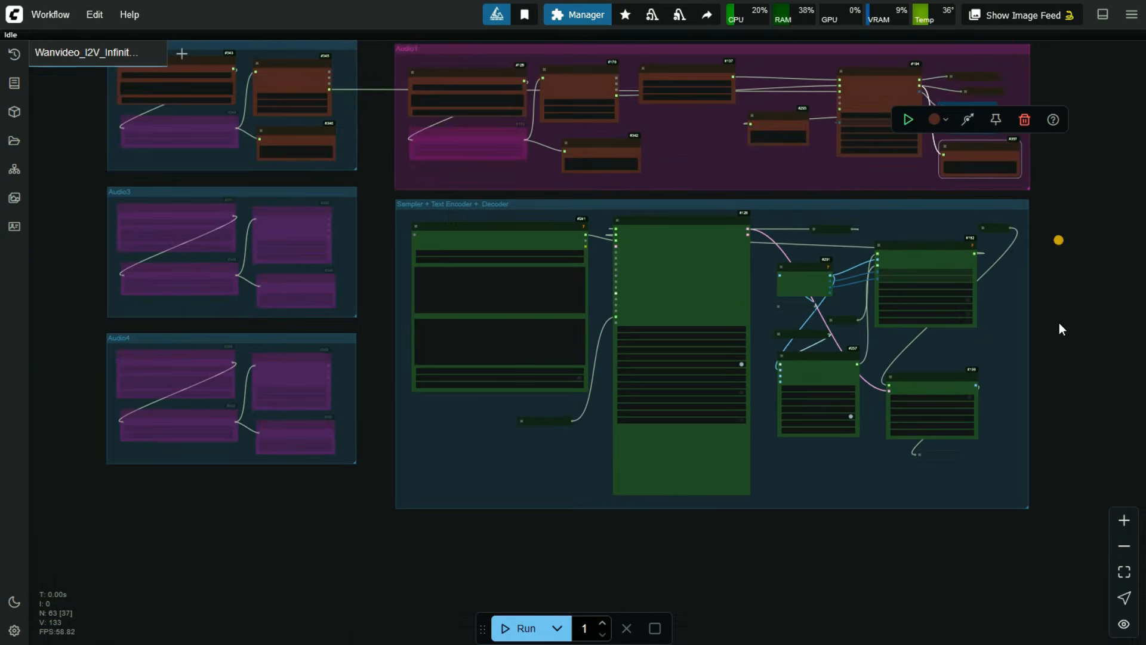
{"action": "scroll", "coordinate": [1059, 323], "scroll_direction": "down", "scroll_amount": 2}
{"action": "left_click_drag", "start_coordinate": [1073, 255], "coordinate": [815, 341]}
{"action": "scroll", "coordinate": [1010, 310], "scroll_direction": "down", "scroll_amount": 2}
{"action": "scroll", "coordinate": [955, 327], "scroll_direction": "down", "scroll_amount": 1}
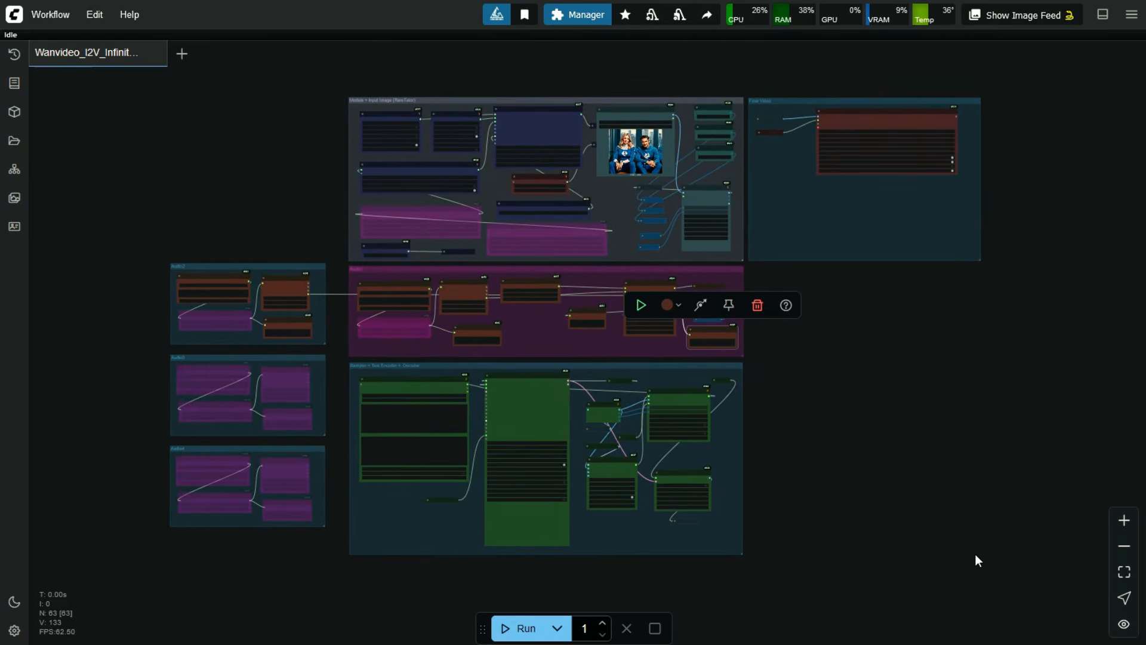
{"action": "left_click", "coordinate": [520, 630]}
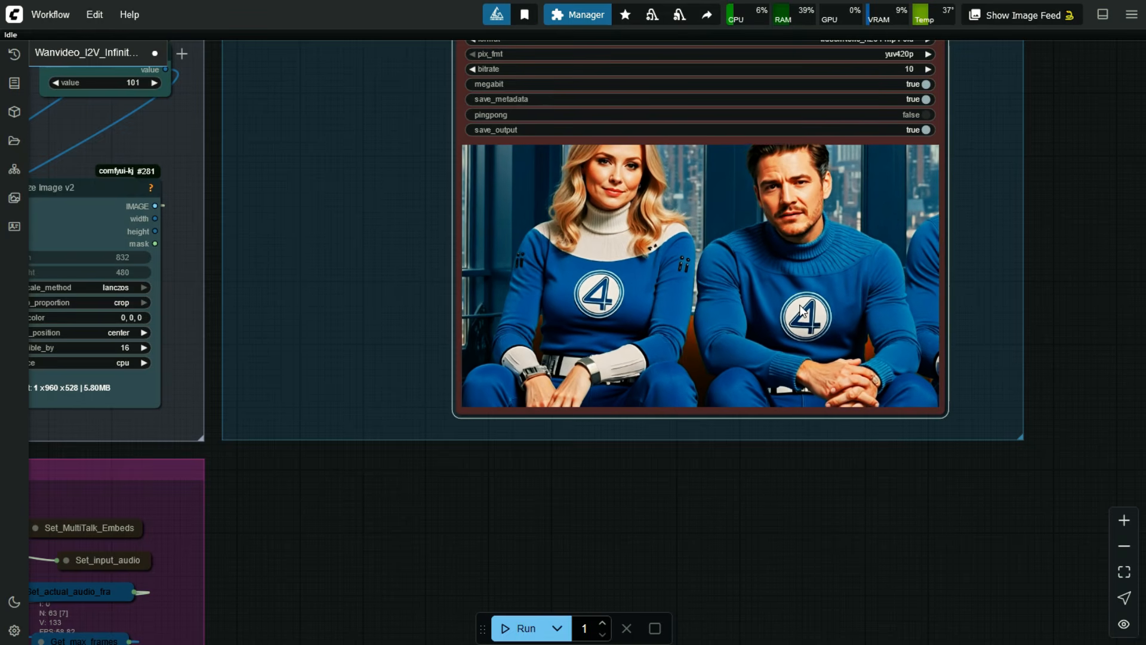
{"action": "scroll", "coordinate": [1021, 286], "scroll_direction": "down", "scroll_amount": 5}
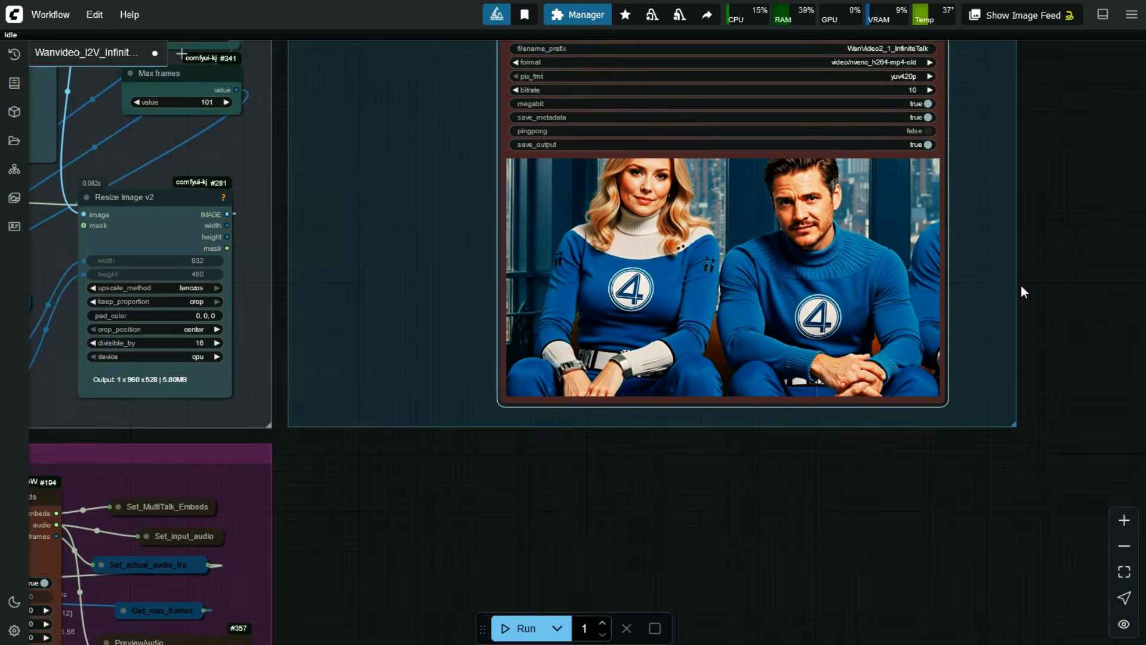
{"action": "scroll", "coordinate": [1042, 288], "scroll_direction": "down", "scroll_amount": 6}
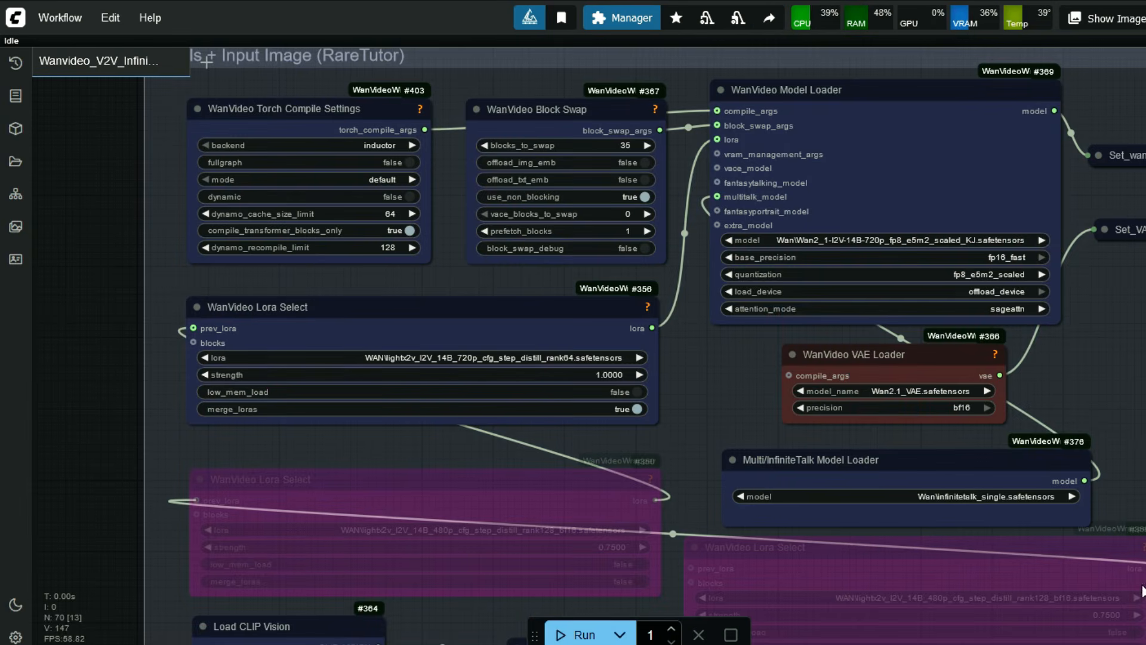
- Examine the video-to-video workflow's model loaders, uploaded source video, and width, height and max frames settings
{"action": "left_click_drag", "start_coordinate": [96, 177], "coordinate": [82, 259]}
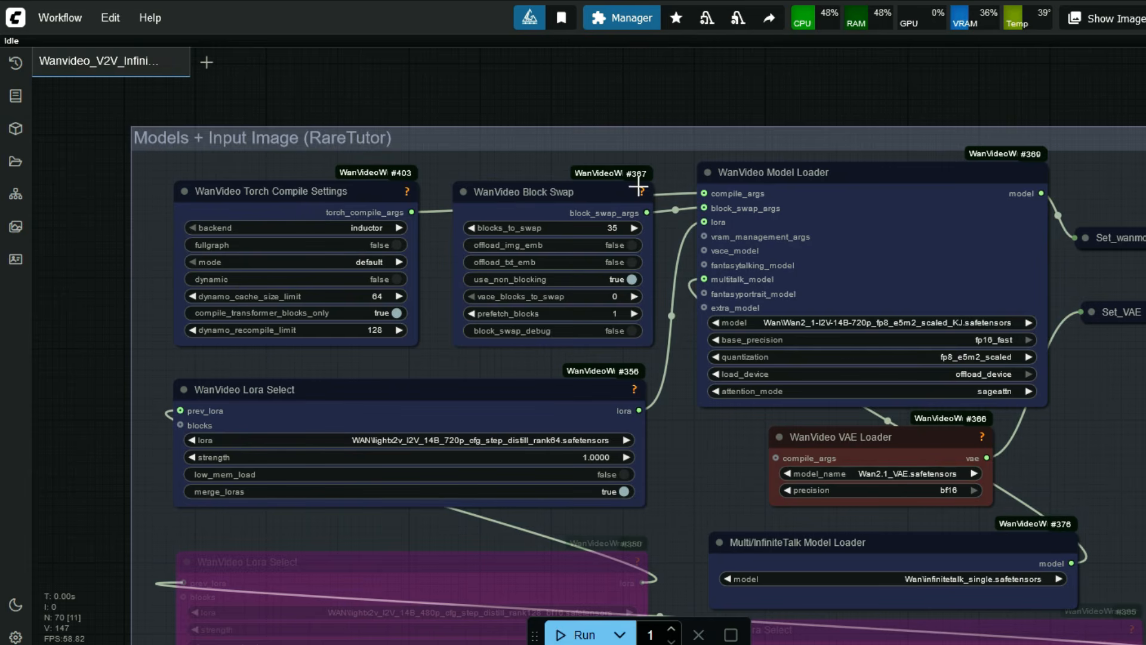
{"action": "left_click_drag", "start_coordinate": [920, 88], "coordinate": [744, 58]}
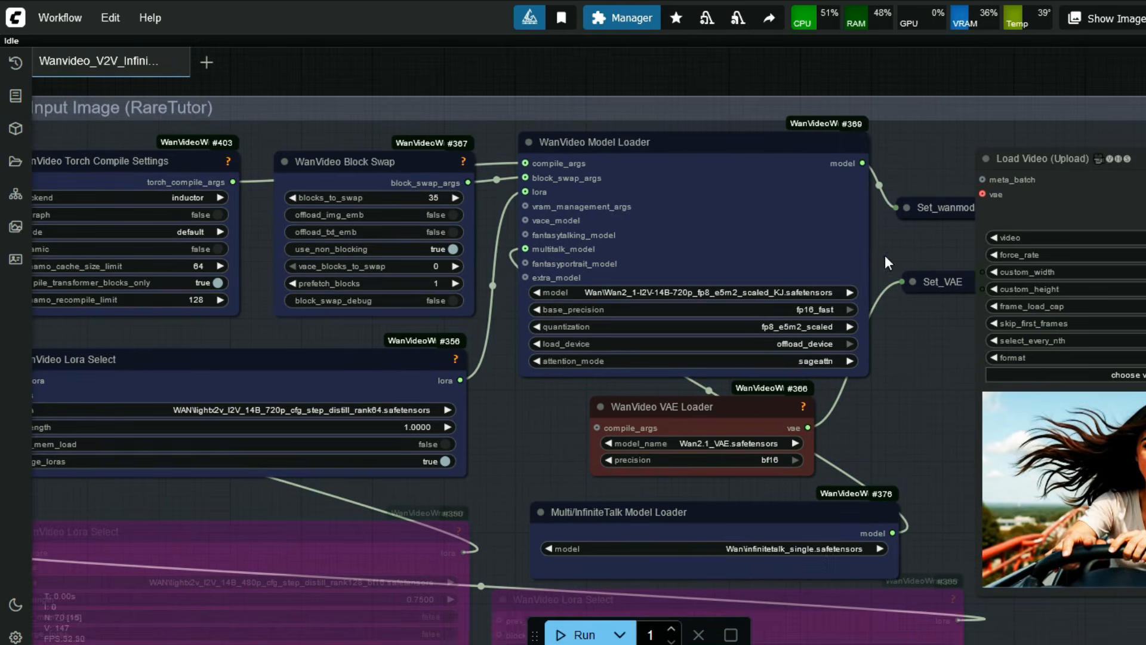
{"action": "left_click_drag", "start_coordinate": [949, 73], "coordinate": [845, 57]}
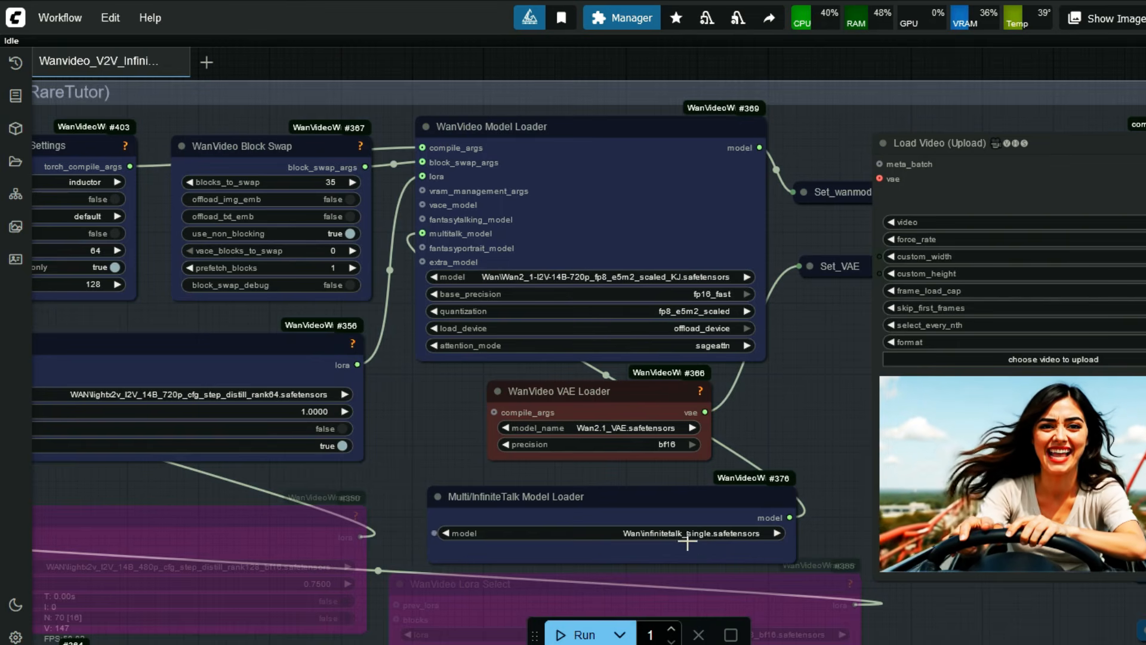
{"action": "left_click_drag", "start_coordinate": [947, 67], "coordinate": [564, 54]}
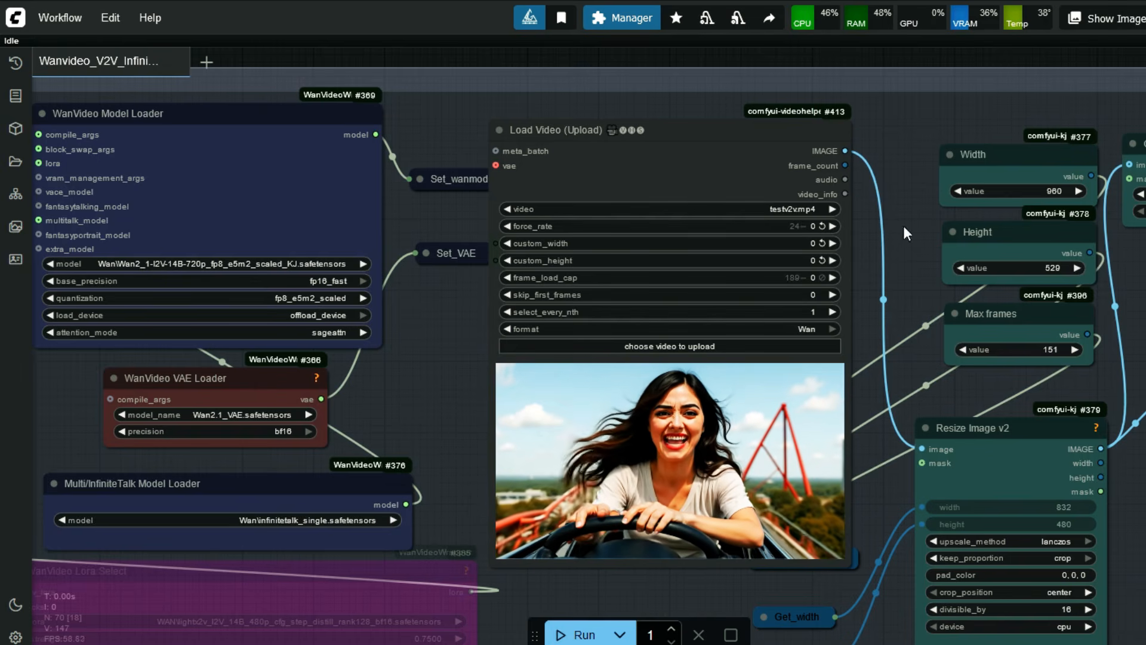
{"action": "left_click_drag", "start_coordinate": [983, 56], "coordinate": [580, 57]}
{"action": "left_click_drag", "start_coordinate": [683, 56], "coordinate": [596, 63]}
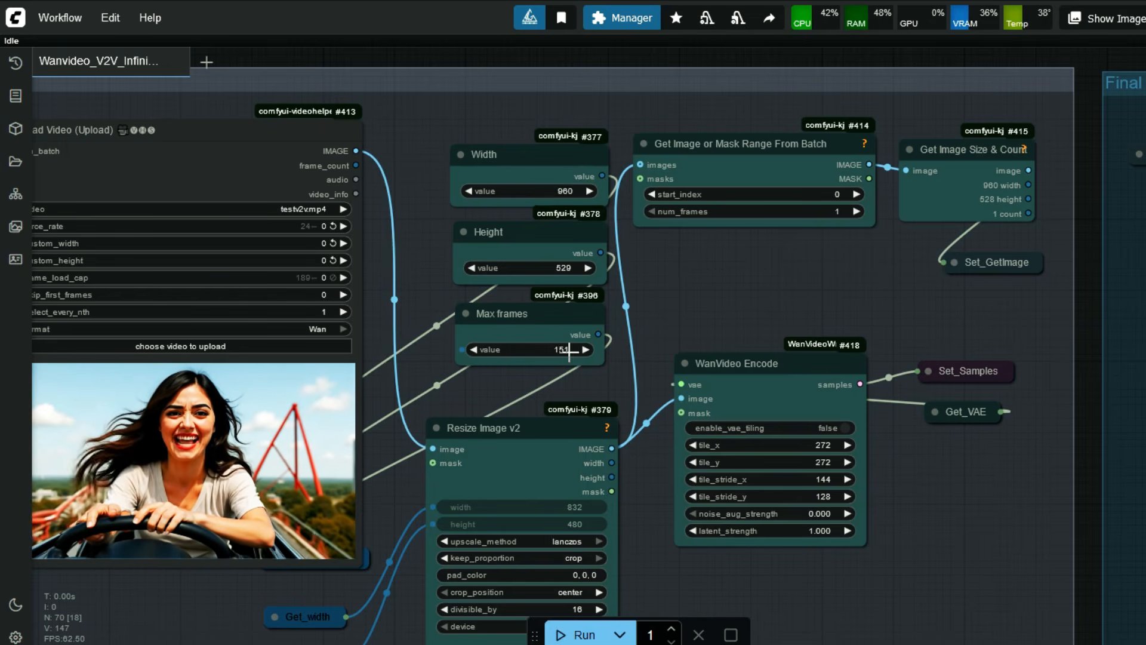
{"action": "left_click_drag", "start_coordinate": [557, 350], "coordinate": [548, 350]}
{"action": "scroll", "coordinate": [711, 260], "scroll_direction": "down", "scroll_amount": 1}
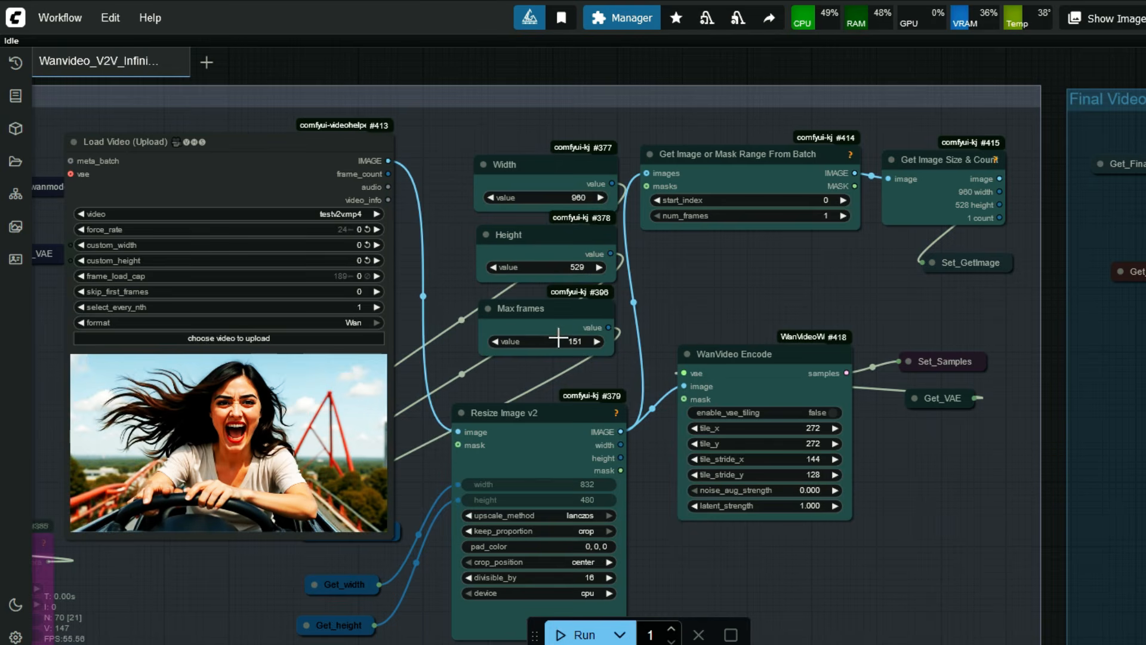
- Examine the video-to-video workflow's audio groups and play the believe in your audience.wav clip in Audio1
{"action": "left_click_drag", "start_coordinate": [957, 535], "coordinate": [1035, 262]}
{"action": "left_click_drag", "start_coordinate": [812, 435], "coordinate": [1039, 310]}
{"action": "left_click_drag", "start_coordinate": [608, 306], "coordinate": [1028, 136]}
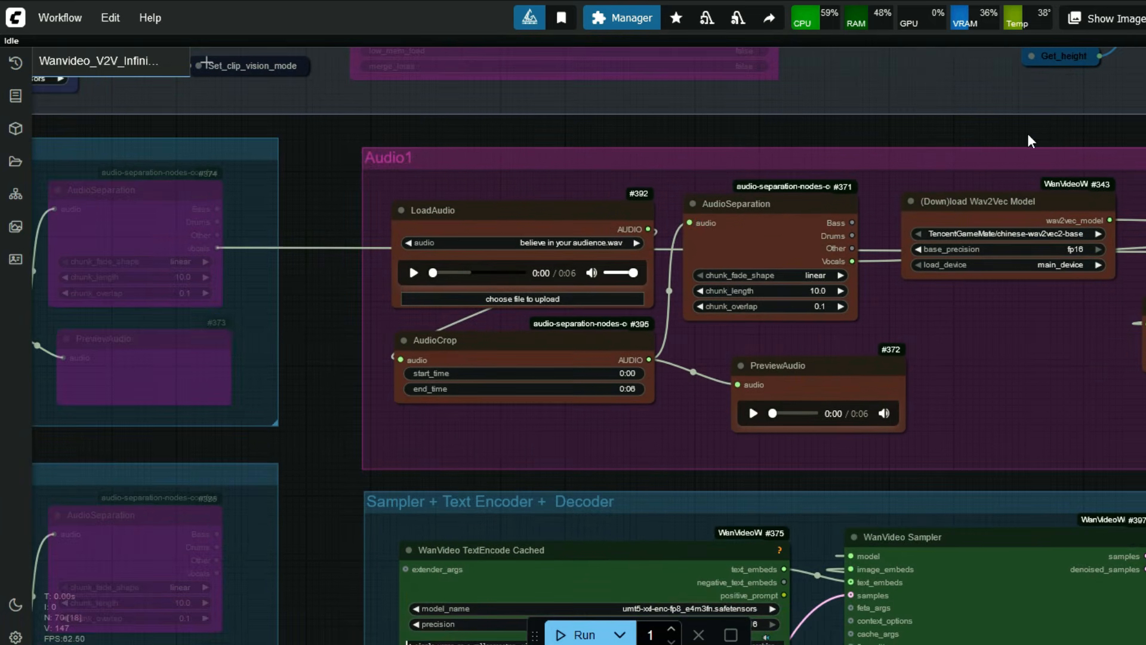
{"action": "left_click_drag", "start_coordinate": [328, 371], "coordinate": [536, 214]}
{"action": "scroll", "coordinate": [530, 267], "scroll_direction": "down", "scroll_amount": 4}
{"action": "left_click_drag", "start_coordinate": [518, 315], "coordinate": [555, 294]}
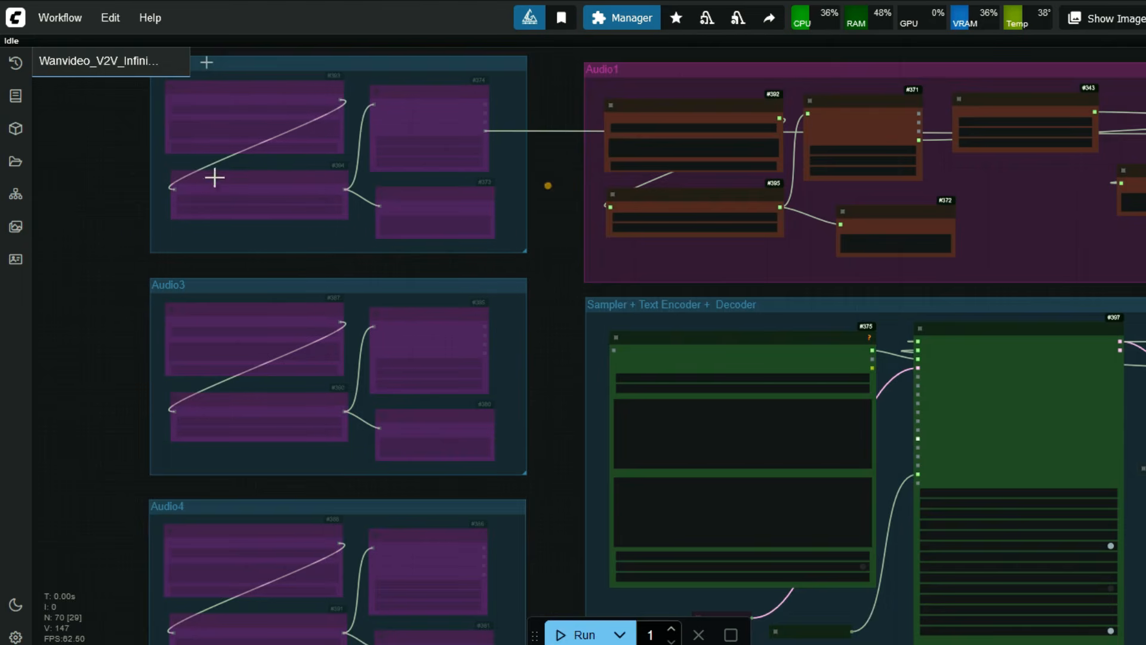
{"action": "left_click_drag", "start_coordinate": [92, 200], "coordinate": [94, 268]}
{"action": "left_click_drag", "start_coordinate": [115, 437], "coordinate": [83, 312]}
{"action": "left_click_drag", "start_coordinate": [536, 184], "coordinate": [199, 356]}
{"action": "scroll", "coordinate": [464, 295], "scroll_direction": "up", "scroll_amount": 3}
{"action": "scroll", "coordinate": [464, 296], "scroll_direction": "up", "scroll_amount": 1}
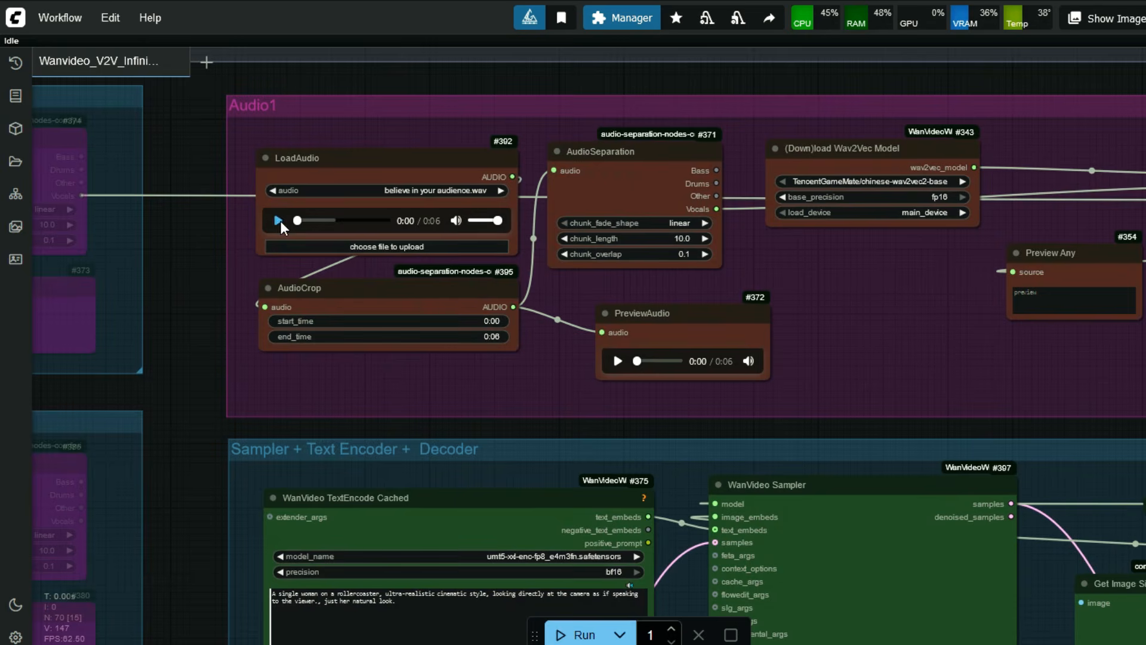
{"action": "left_click", "coordinate": [278, 220]}
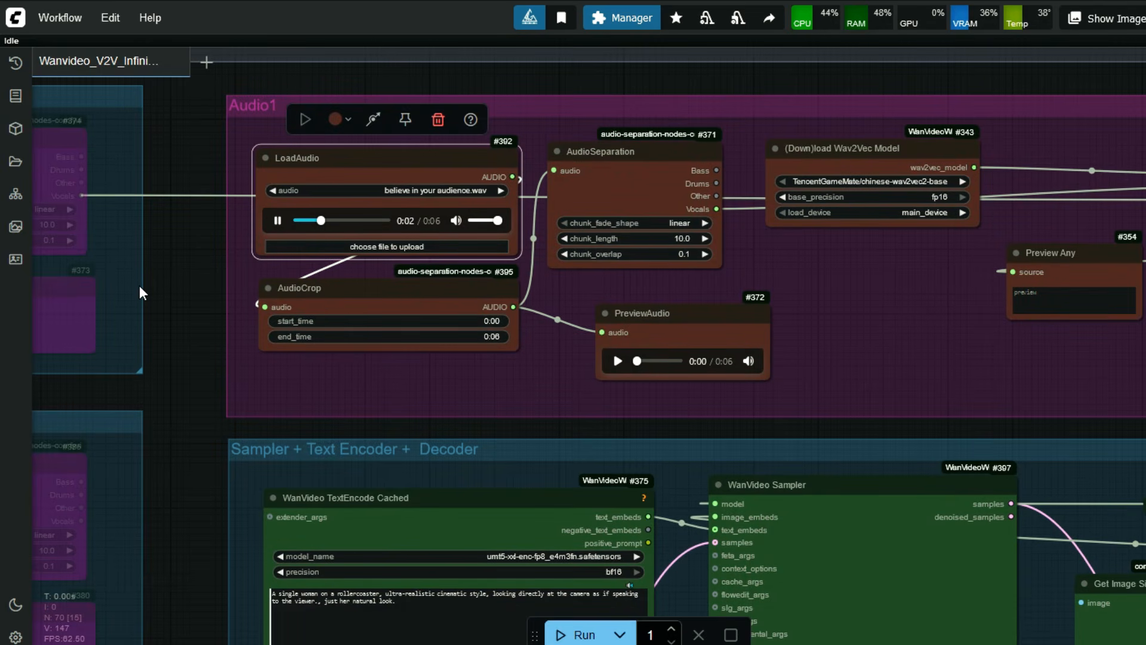
- Examine the Wav2Vec Embeds node's fps and audio settings and the positive prompt in the WanVideo TextEncode Cached node
{"action": "left_click_drag", "start_coordinate": [180, 273], "coordinate": [15, 287]}
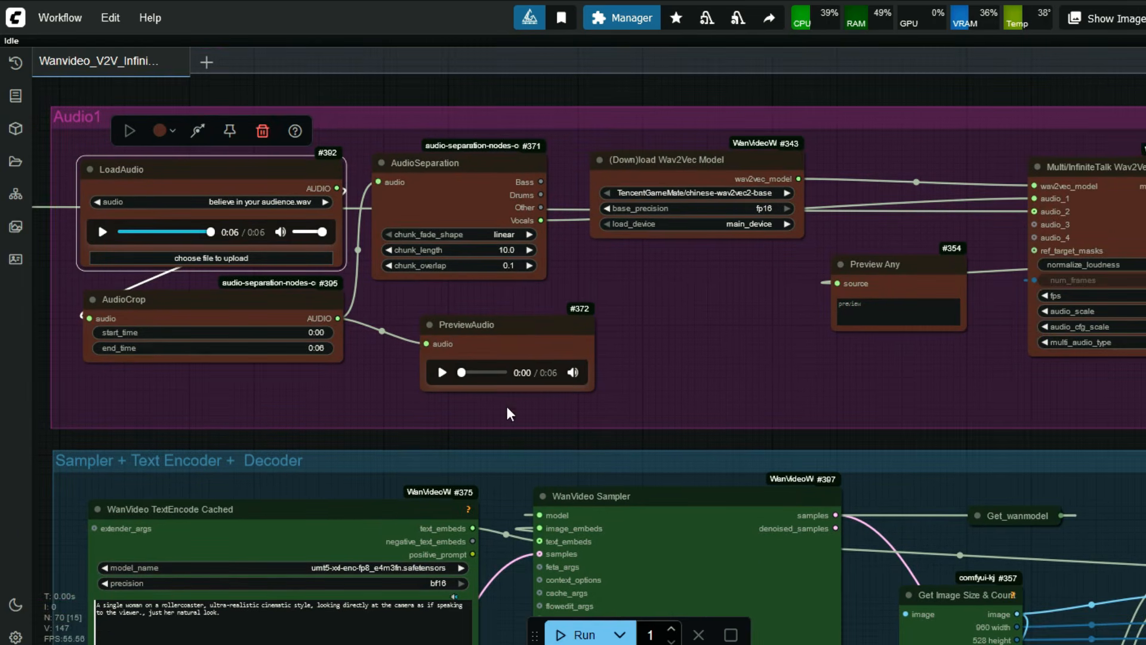
{"action": "left_click_drag", "start_coordinate": [629, 442], "coordinate": [313, 453]}
{"action": "left_click_drag", "start_coordinate": [695, 459], "coordinate": [683, 382]}
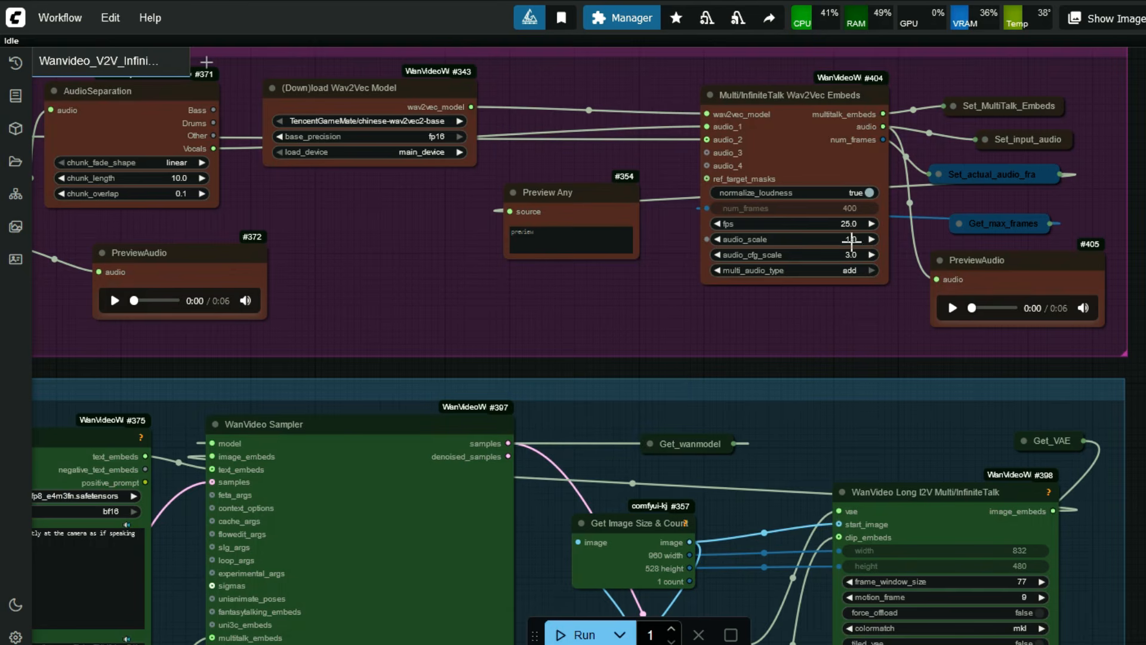
{"action": "left_click_drag", "start_coordinate": [292, 368], "coordinate": [742, 215]}
{"action": "left_click_drag", "start_coordinate": [129, 430], "coordinate": [134, 336]}
{"action": "scroll", "coordinate": [170, 340], "scroll_direction": "up", "scroll_amount": 3}
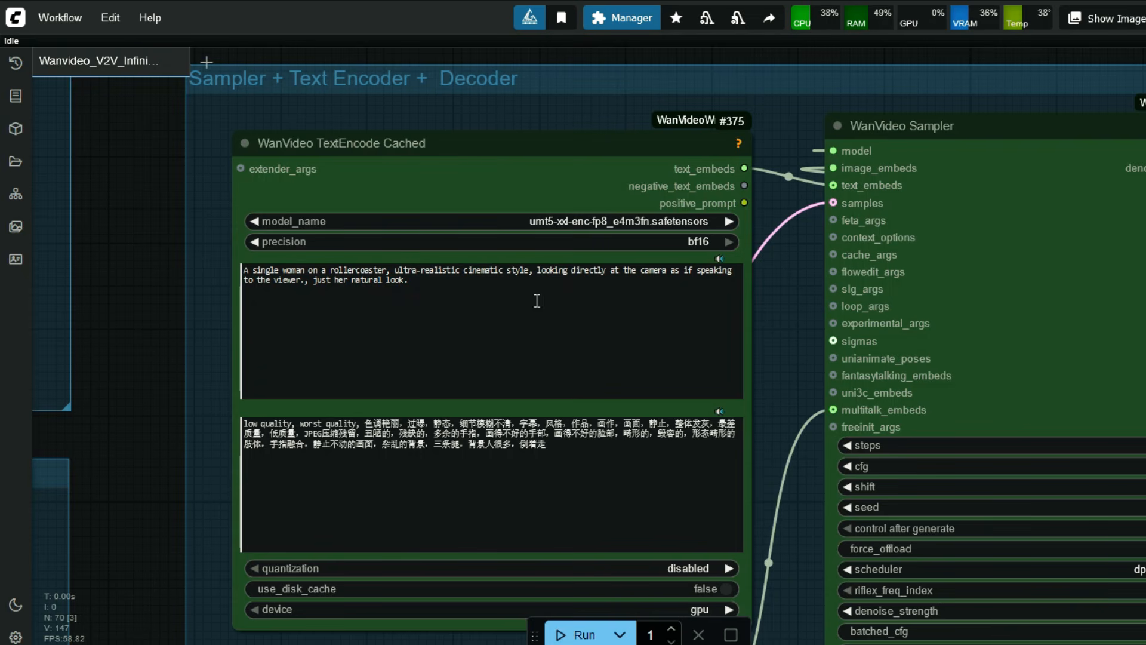
{"action": "scroll", "coordinate": [138, 356], "scroll_direction": "down", "scroll_amount": 1}
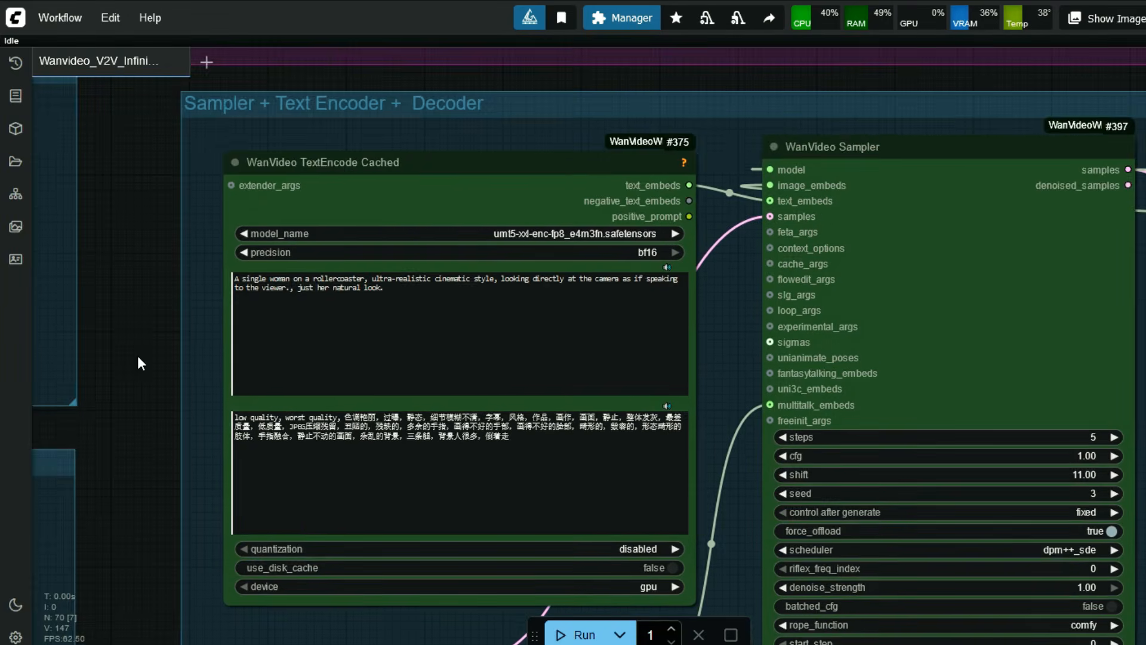
- Examine the WanVideo Sampler settings and the width, height and frame_window_size settings of the WanVideo Long I2V Multi/InfiniteTalk node
{"action": "left_click_drag", "start_coordinate": [138, 421], "coordinate": [0, 311]}
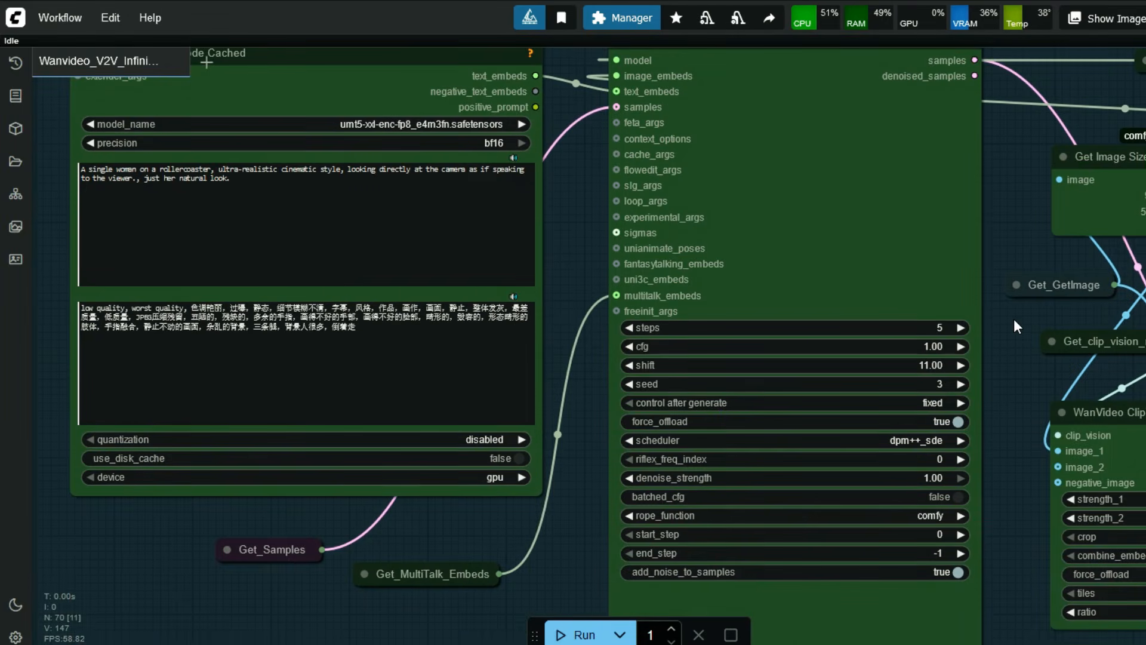
{"action": "left_click_drag", "start_coordinate": [1017, 325], "coordinate": [836, 269]}
{"action": "scroll", "coordinate": [638, 297], "scroll_direction": "up", "scroll_amount": 1}
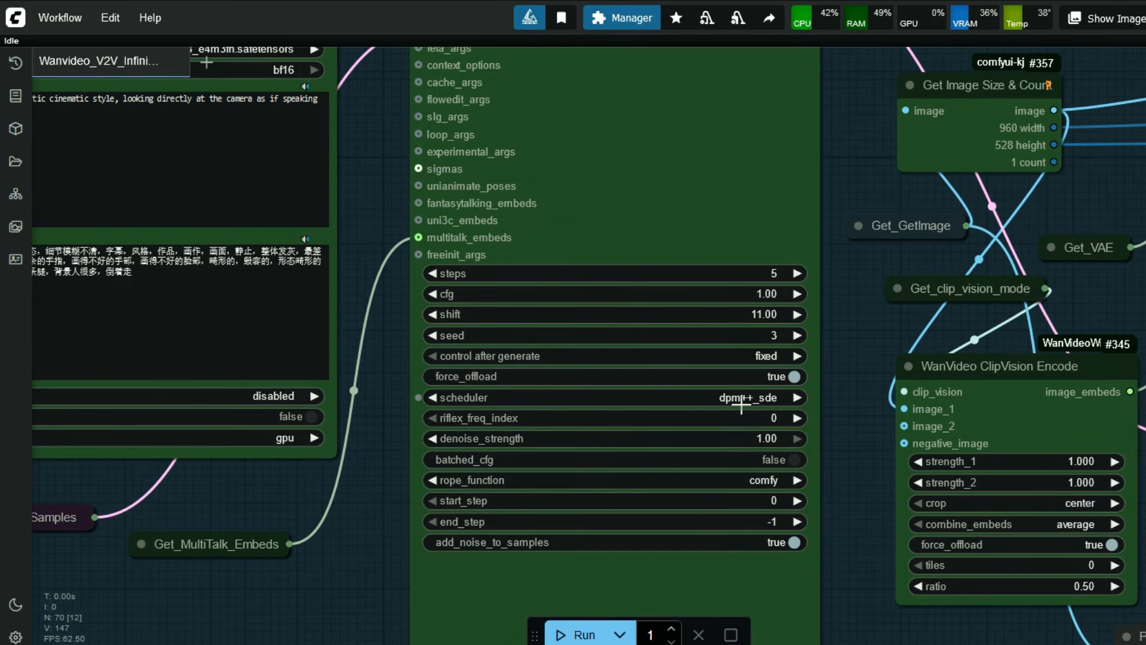
{"action": "left_click_drag", "start_coordinate": [853, 459], "coordinate": [541, 463]}
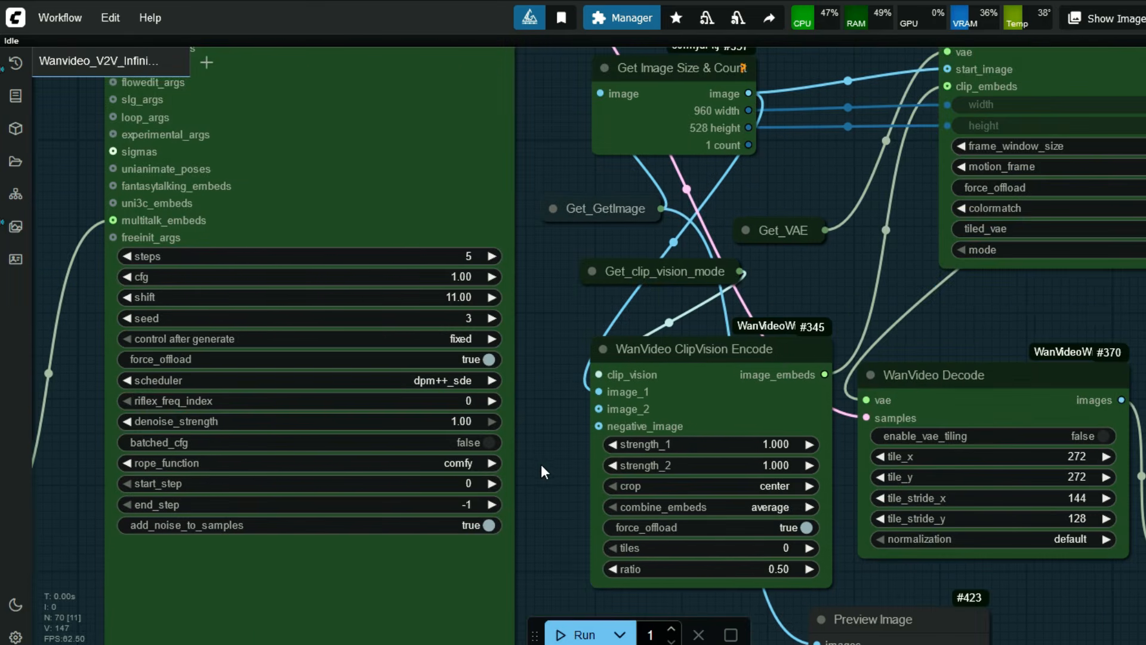
{"action": "scroll", "coordinate": [531, 460], "scroll_direction": "down", "scroll_amount": 1}
{"action": "left_click_drag", "start_coordinate": [1140, 359], "coordinate": [933, 391]}
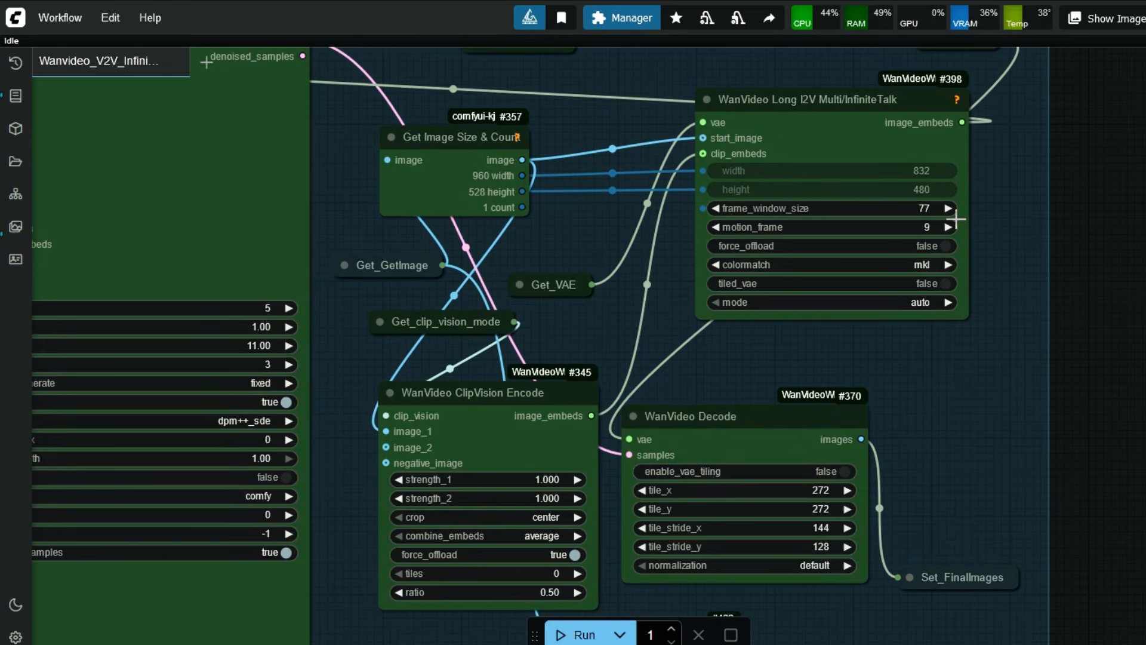
{"action": "mouse_move", "coordinate": [956, 219]}
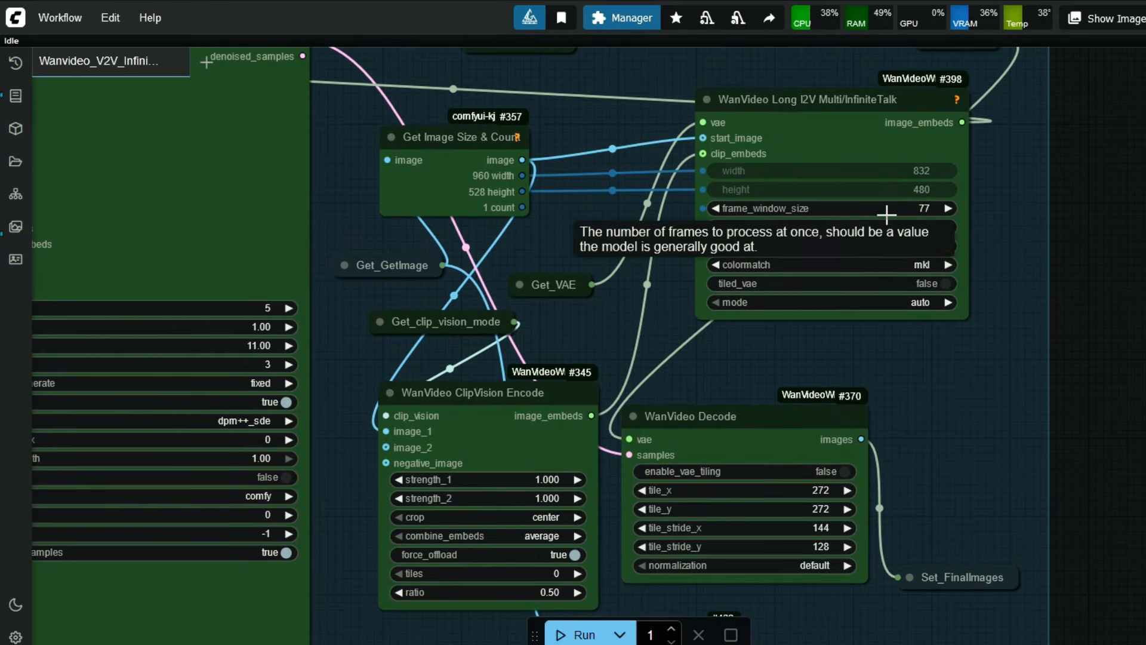
{"action": "mouse_move", "coordinate": [944, 193]}
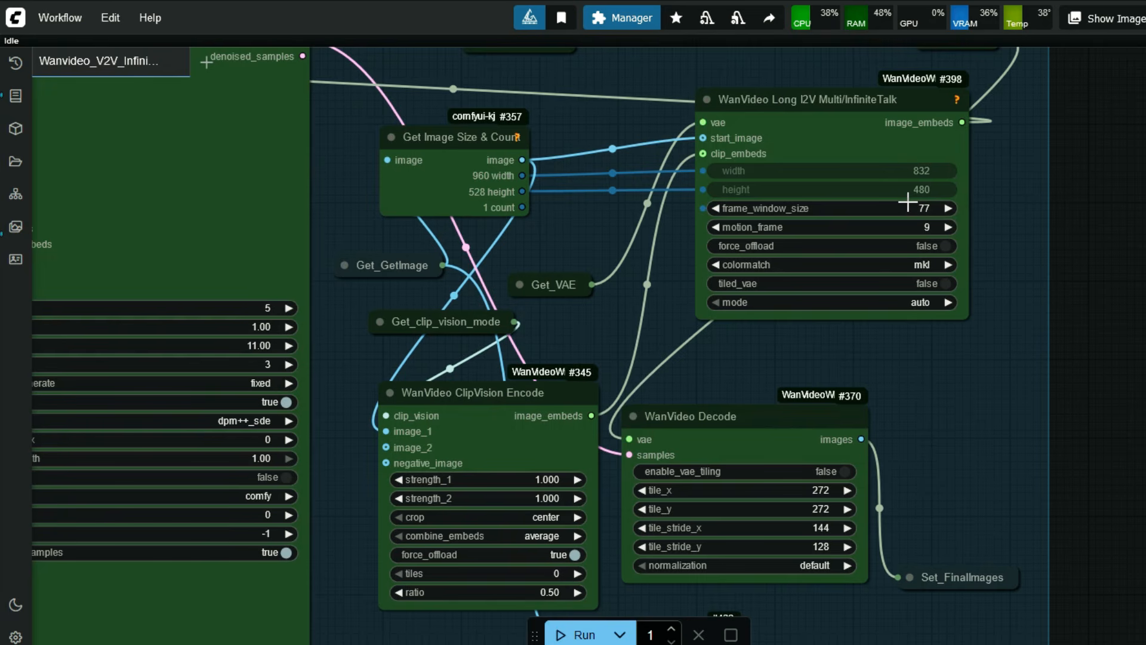
{"action": "mouse_move", "coordinate": [908, 205]}
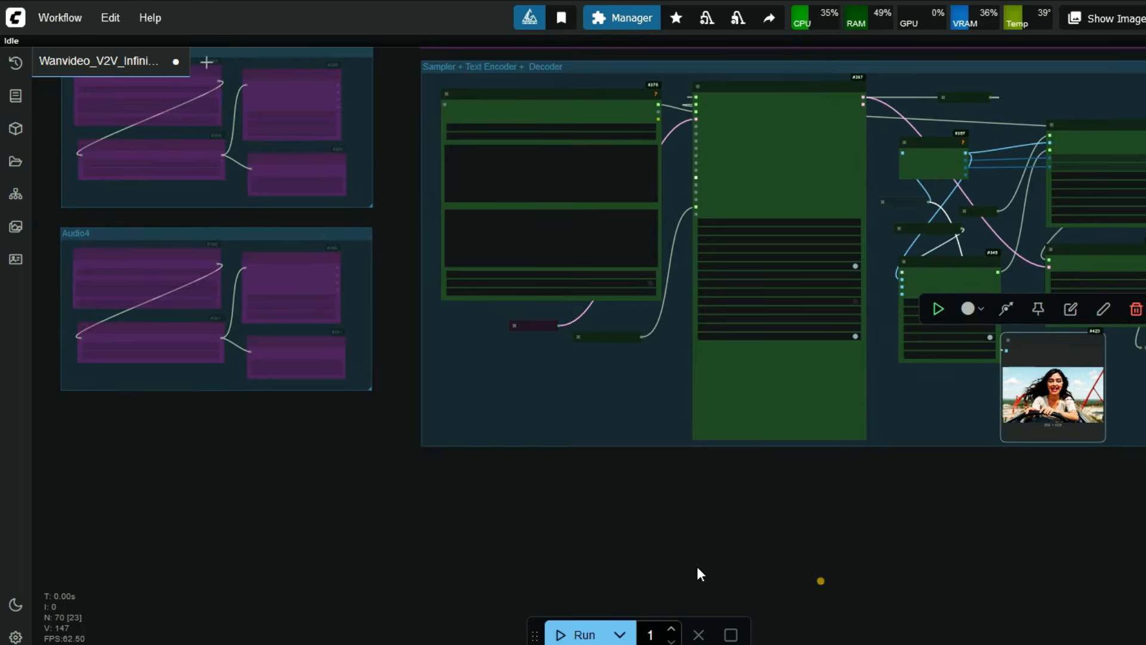
- Run the video-to-video workflow once and bring the generated video in the Final Video group into view
{"action": "scroll", "coordinate": [682, 565], "scroll_direction": "down", "scroll_amount": 3}
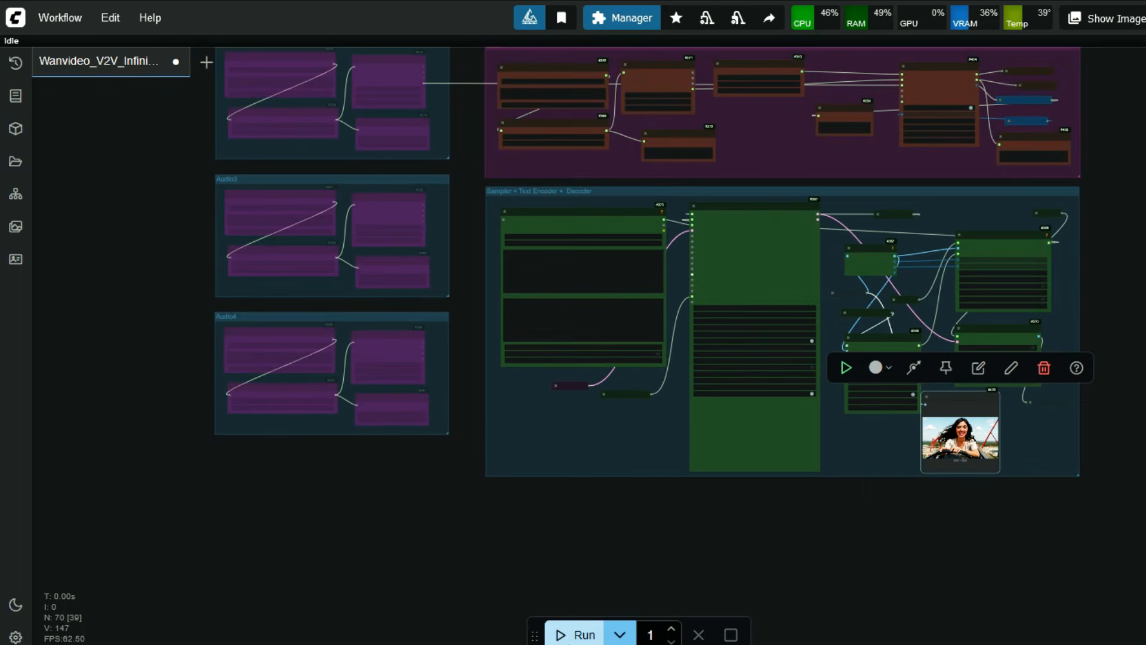
{"action": "left_click", "coordinate": [567, 636]}
{"action": "scroll", "coordinate": [478, 563], "scroll_direction": "down", "scroll_amount": 4}
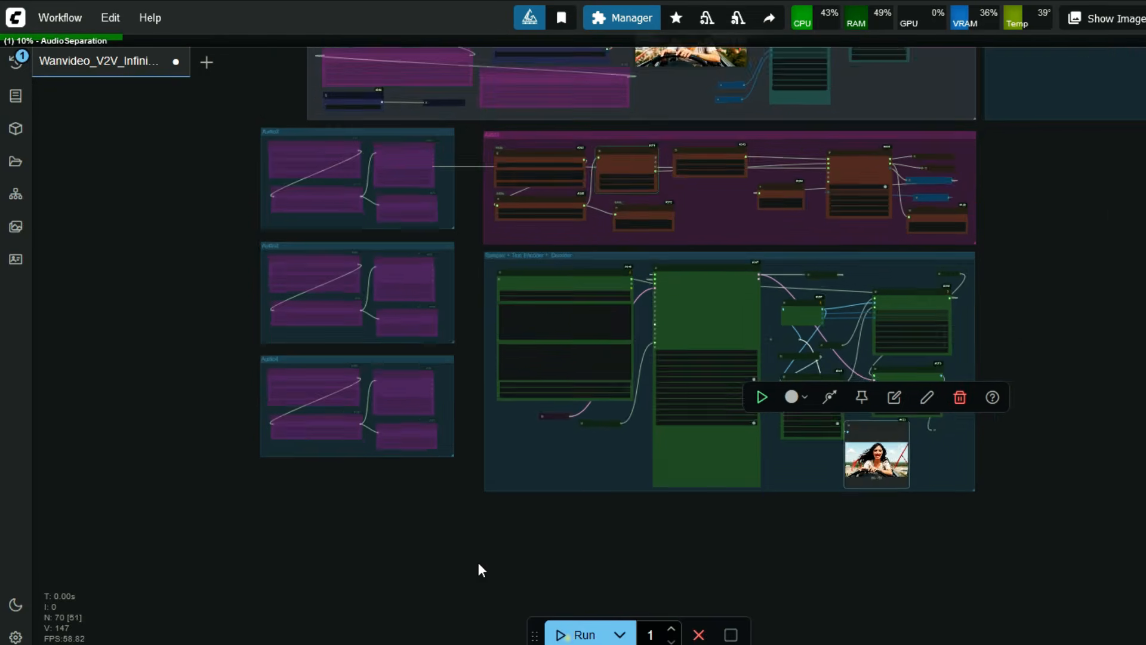
{"action": "left_click_drag", "start_coordinate": [1013, 297], "coordinate": [967, 348]}
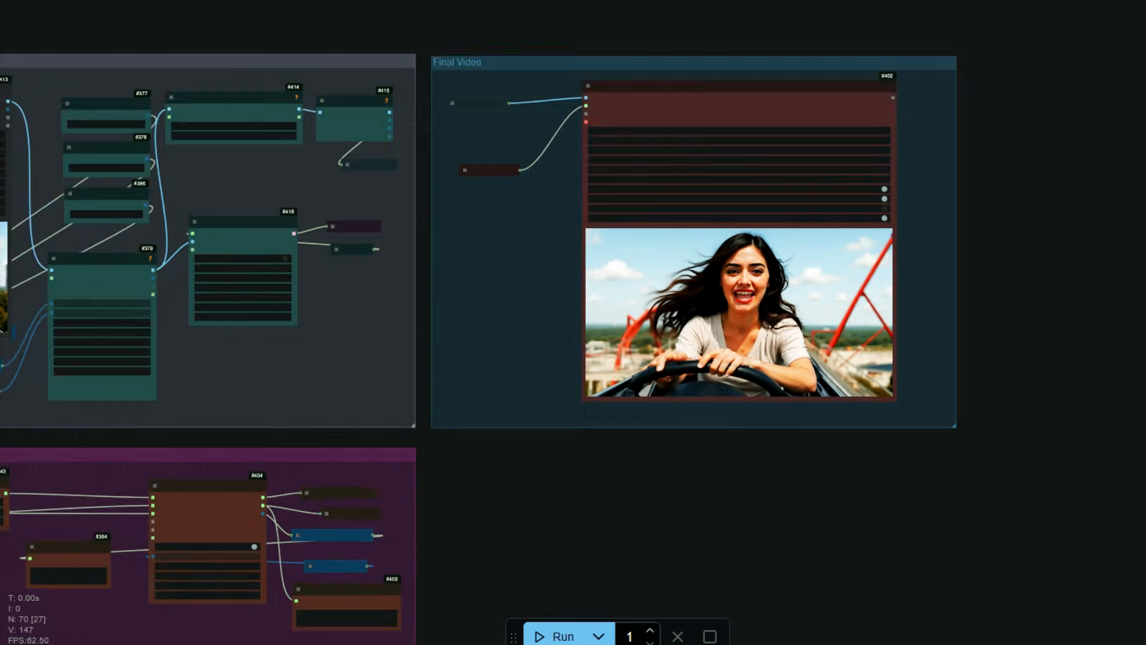
{"action": "scroll", "coordinate": [700, 449], "scroll_direction": "up", "scroll_amount": 2}
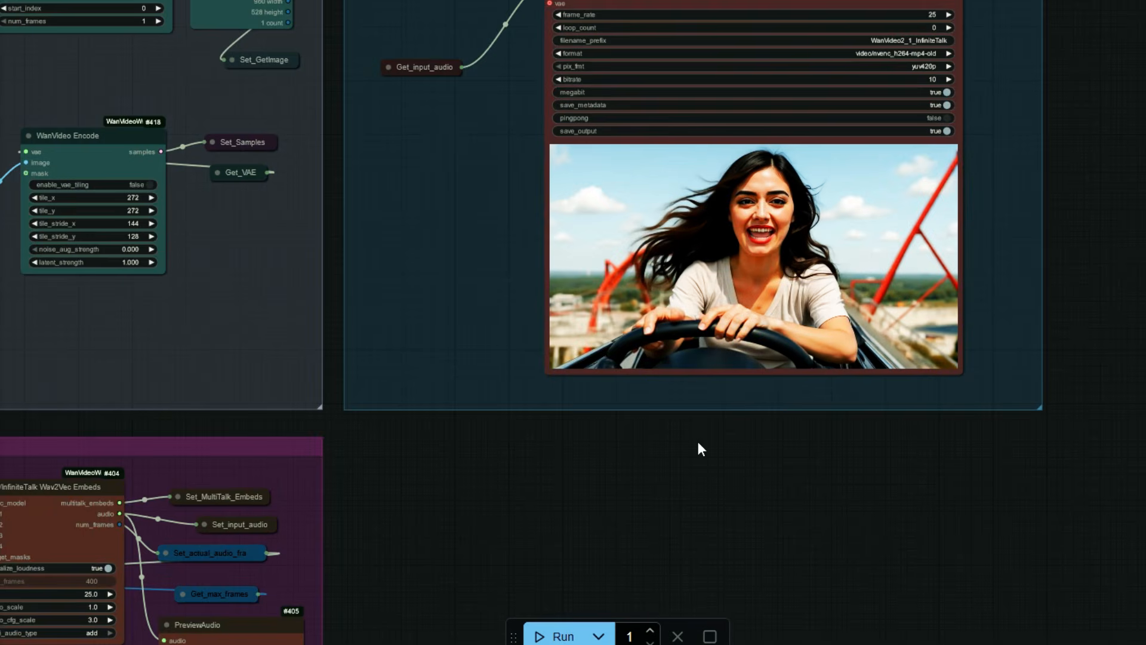
- Resume the preview of the generated video in the Final Video group's video combine node
{"action": "right_click", "coordinate": [764, 235]}
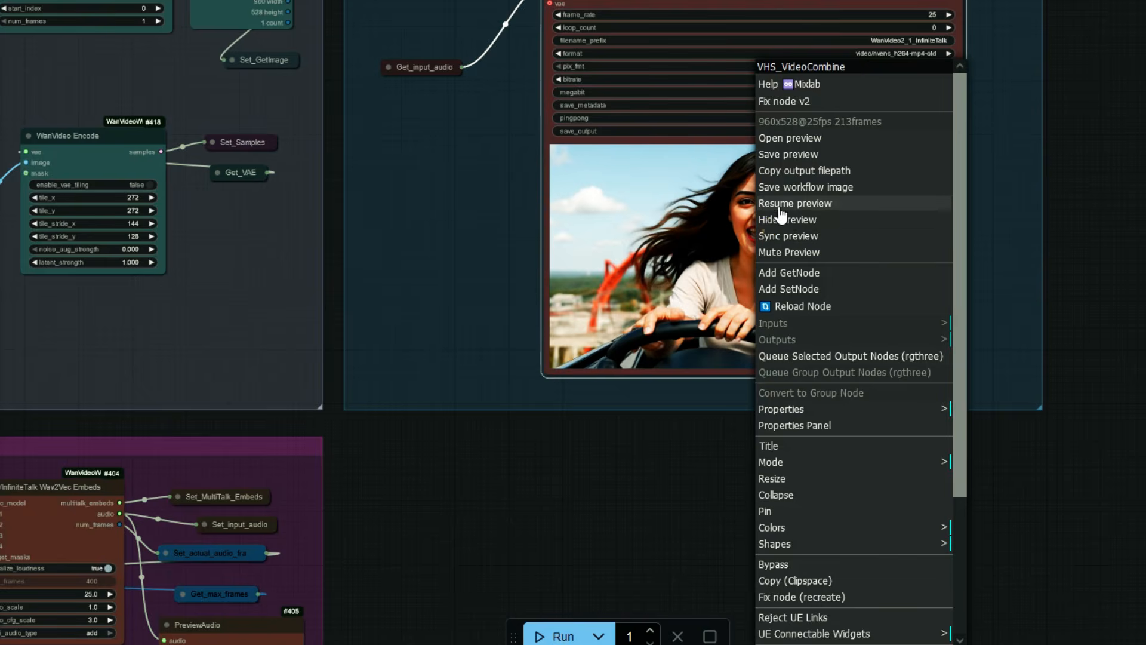
{"action": "left_click", "coordinate": [781, 208]}
{"action": "scroll", "coordinate": [999, 191], "scroll_direction": "up", "scroll_amount": 2}
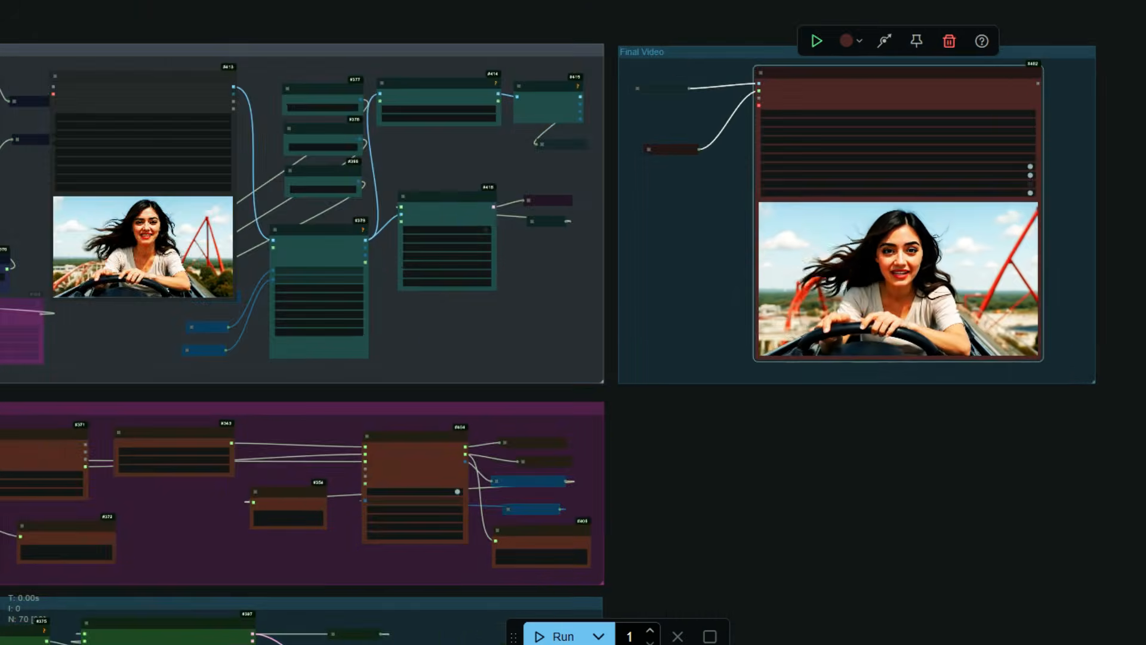
- Compare the uploaded source video with the generated lip-synced video in the Final Video group, viewing each one up close
{"action": "scroll", "coordinate": [1144, 287], "scroll_direction": "down", "scroll_amount": 3}
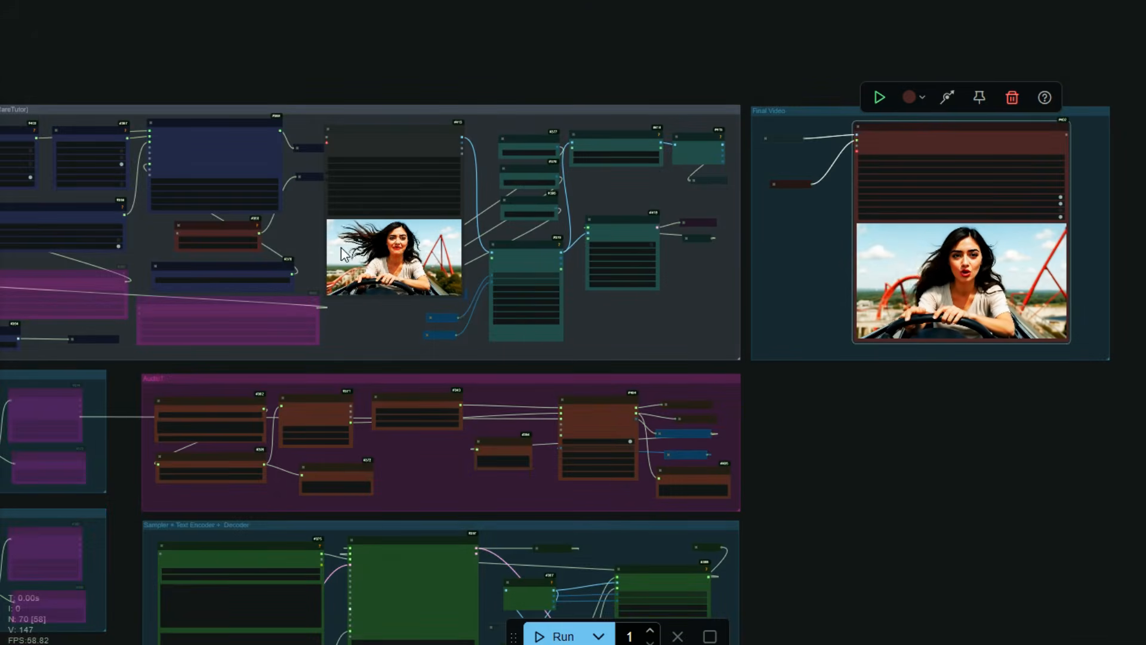
{"action": "scroll", "coordinate": [303, 232], "scroll_direction": "up", "scroll_amount": 10}
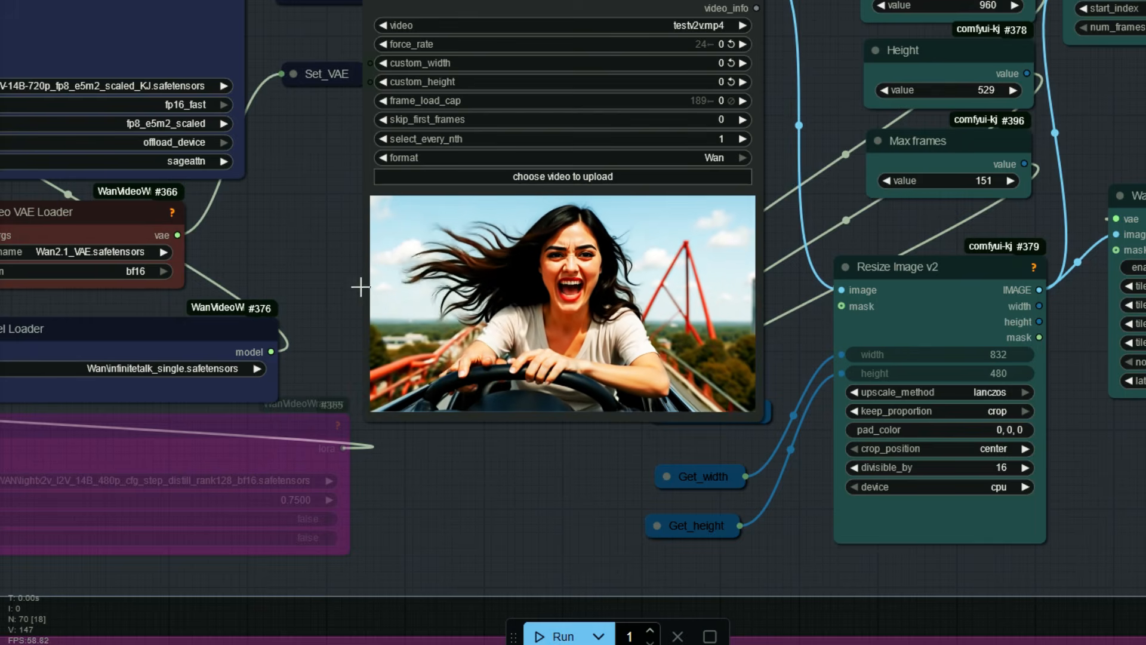
{"action": "scroll", "coordinate": [306, 234], "scroll_direction": "down", "scroll_amount": 8}
{"action": "left_click_drag", "start_coordinate": [1138, 420], "coordinate": [827, 485]}
{"action": "scroll", "coordinate": [929, 436], "scroll_direction": "up", "scroll_amount": 6}
{"action": "scroll", "coordinate": [1009, 289], "scroll_direction": "up", "scroll_amount": 3}
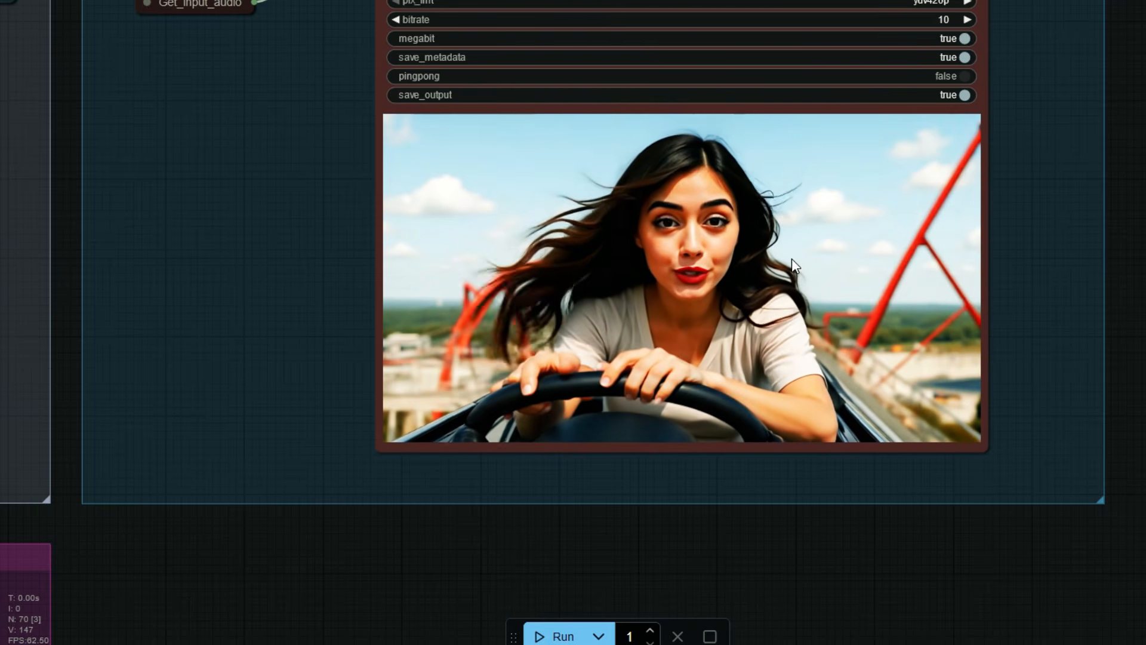
{"action": "scroll", "coordinate": [794, 265], "scroll_direction": "down", "scroll_amount": 5}
{"action": "scroll", "coordinate": [1134, 403], "scroll_direction": "down", "scroll_amount": 3}
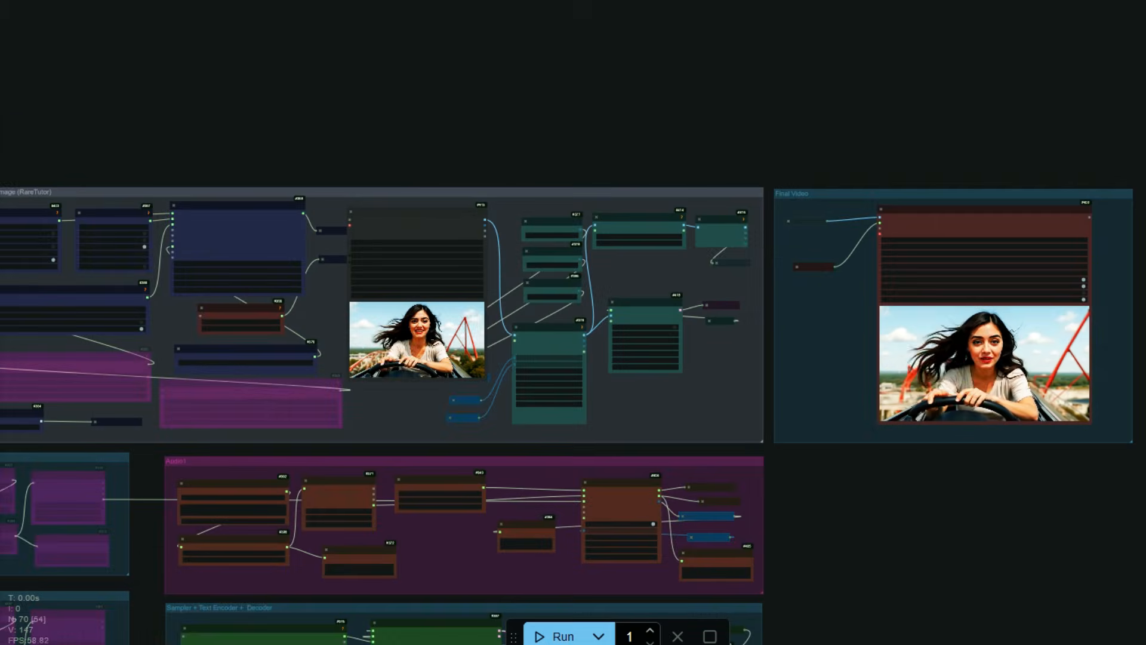